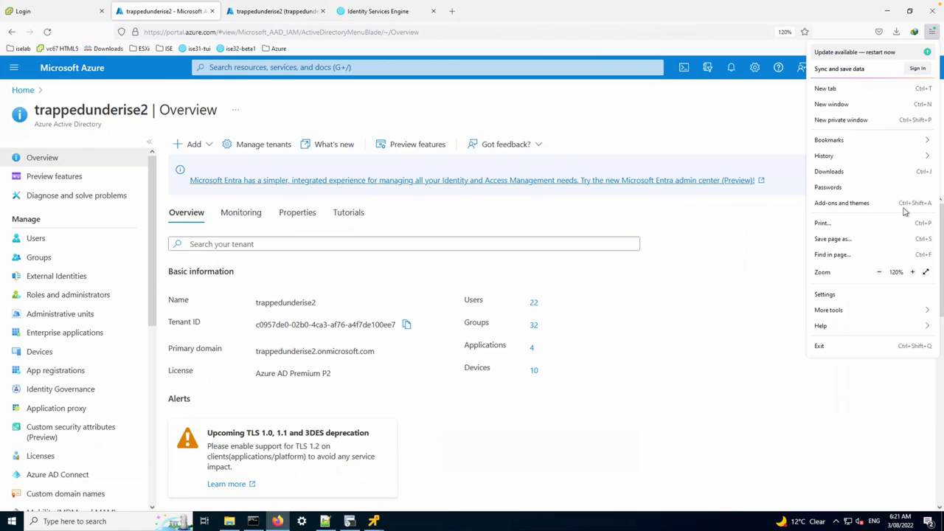
# Filter the Azure Active Directory user list by "tui" and widen the Identities and User principal name columns
pyautogui.click(691, 274)
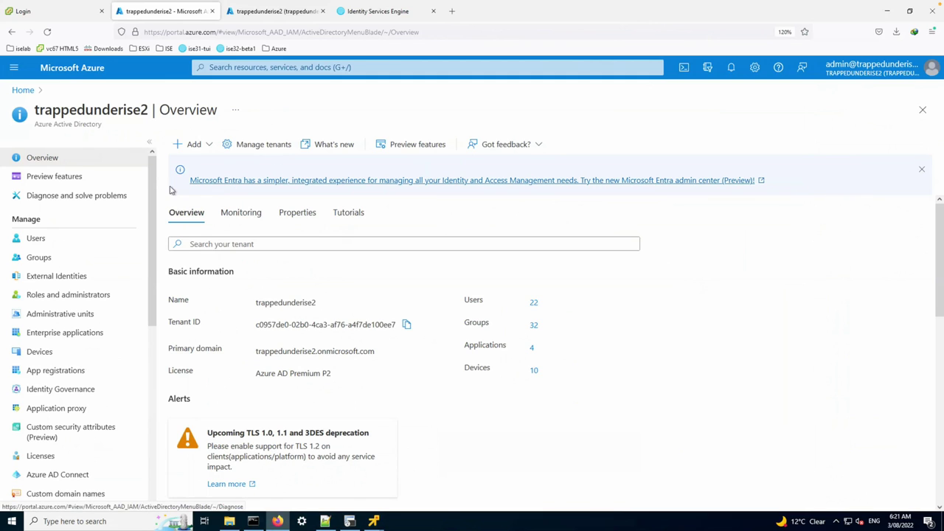
pyautogui.click(93, 242)
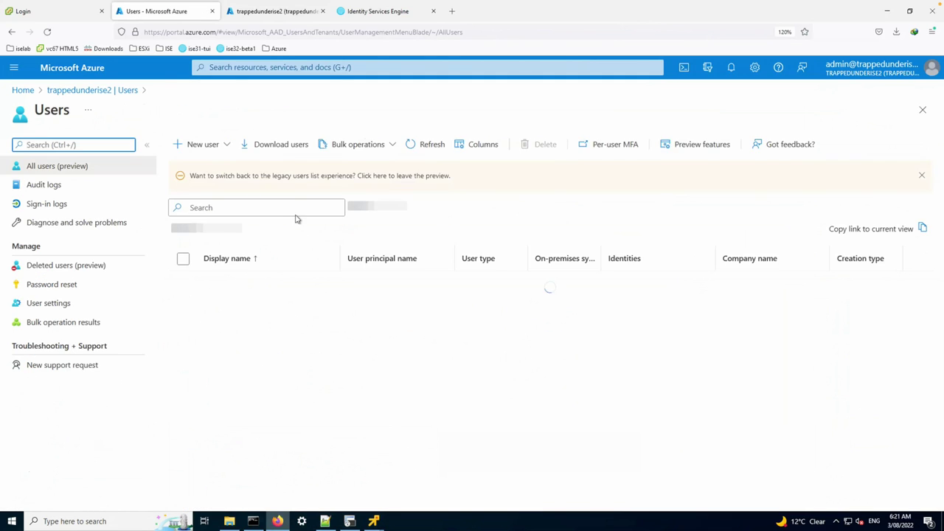
pyautogui.click(290, 207)
pyautogui.write('tui')
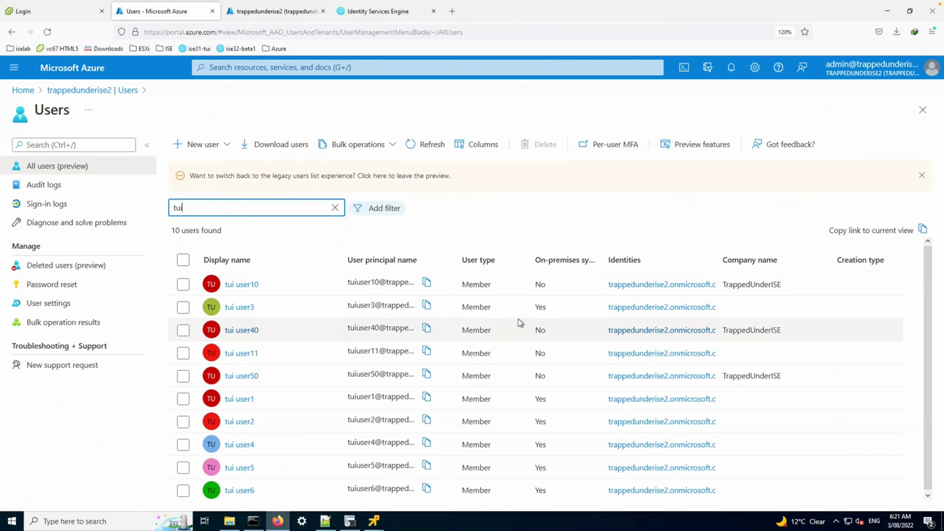
pyautogui.moveTo(713, 259); pyautogui.dragTo(752, 263)
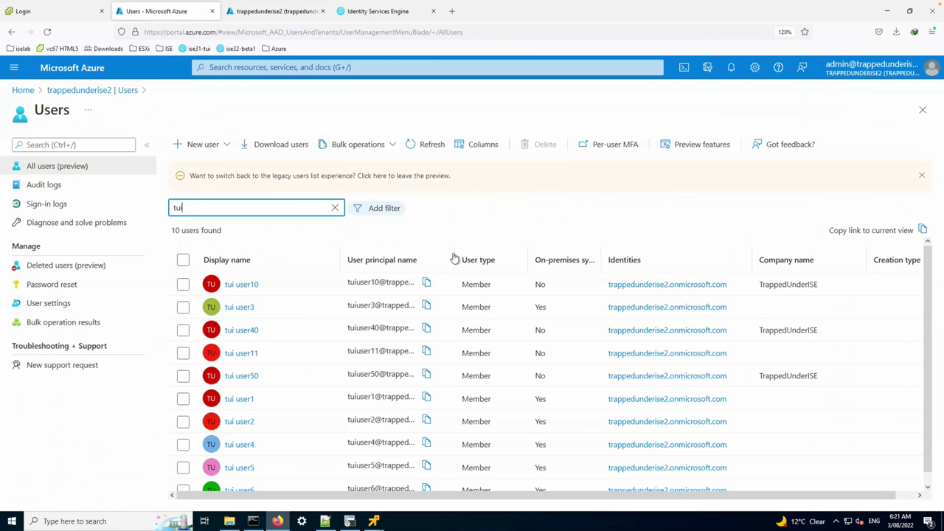
pyautogui.moveTo(453, 259); pyautogui.dragTo(570, 262)
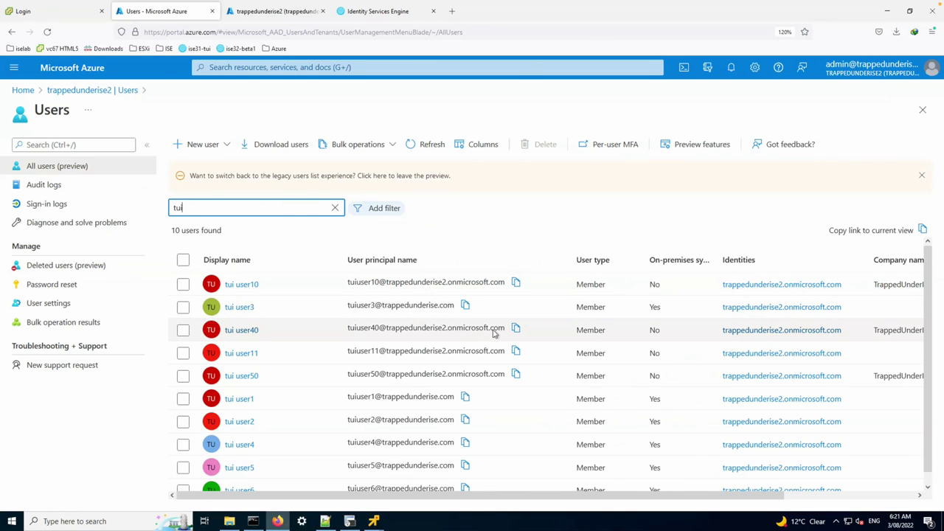
# Go back to the tenant and list all devices registered in Azure Active Directory
pyautogui.click(100, 94)
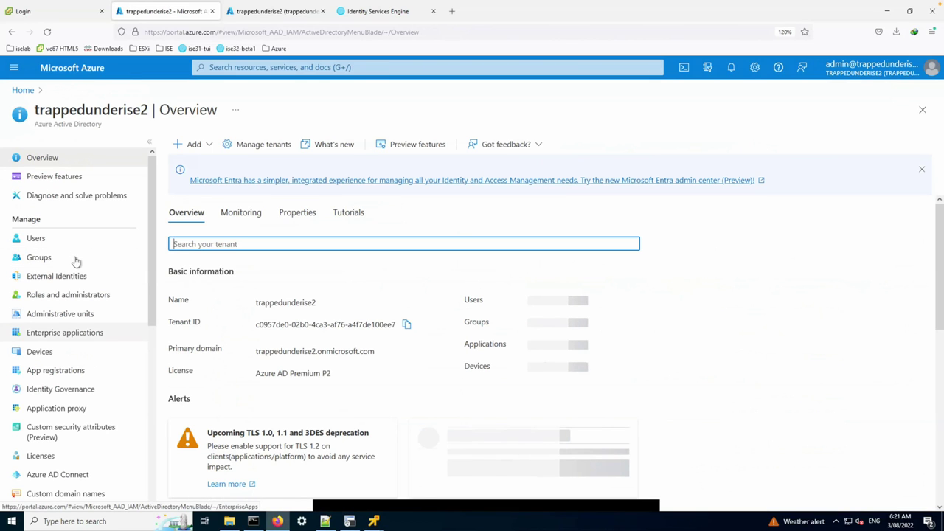
pyautogui.click(78, 352)
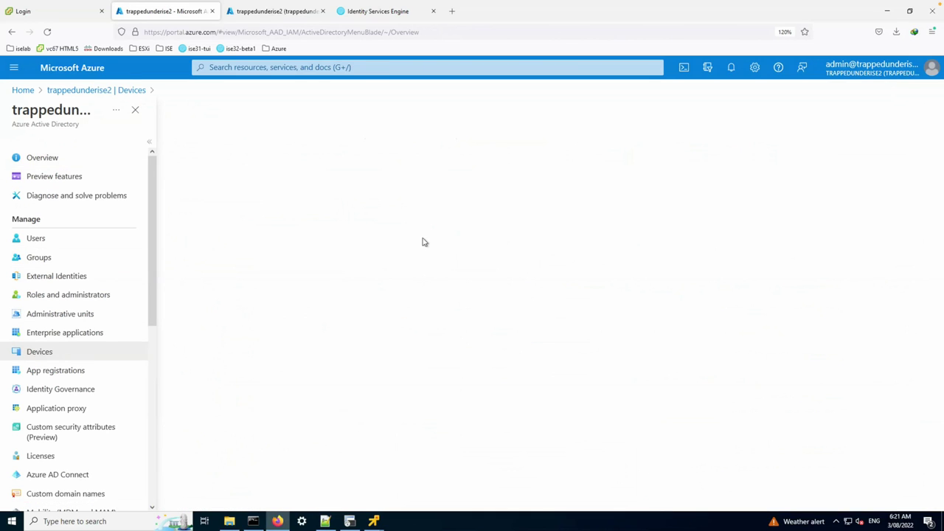
pyautogui.click(74, 177)
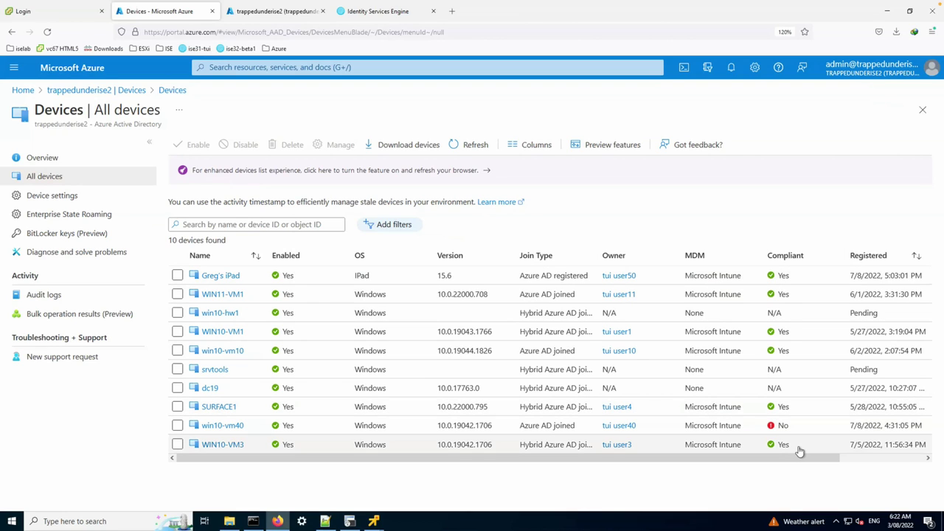
# View the tenant's app registrations and review the Azure AD Connect sync status
pyautogui.click(129, 92)
pyautogui.click(62, 376)
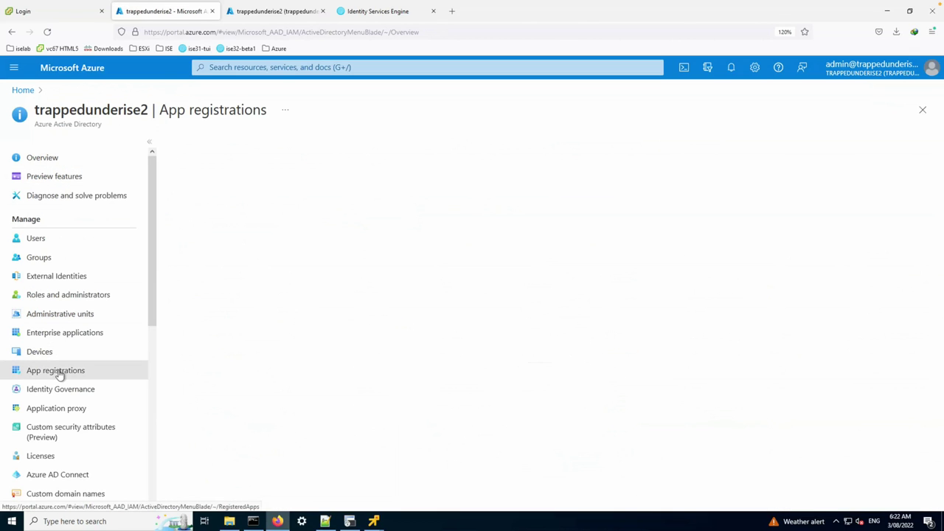
pyautogui.scroll(-2, 140, 359)
pyautogui.scroll(-1, 140, 359)
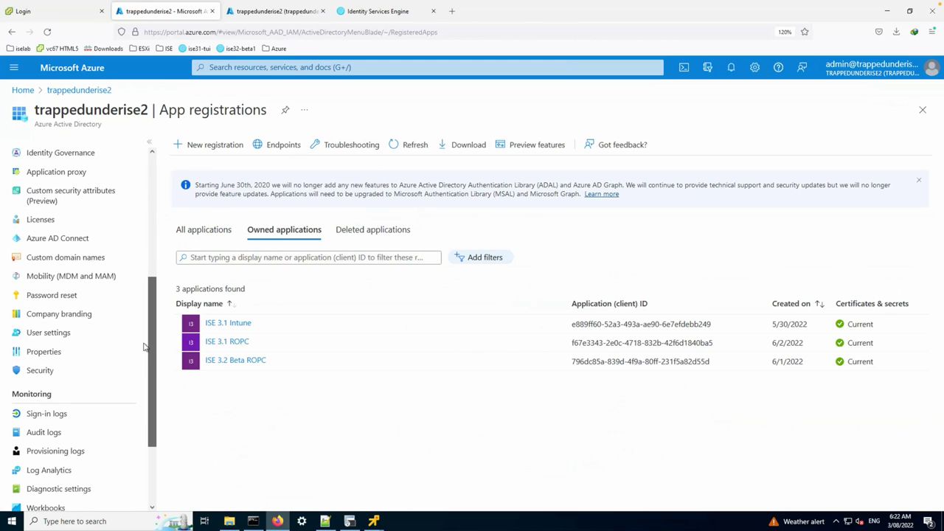
pyautogui.scroll(1, 145, 347)
pyautogui.click(58, 264)
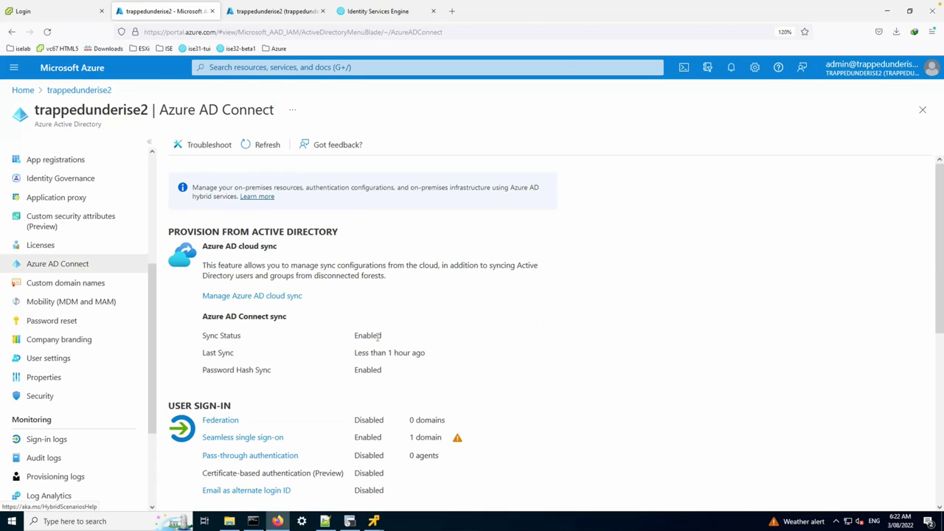
pyautogui.moveTo(346, 350); pyautogui.dragTo(423, 353)
pyautogui.click(446, 351)
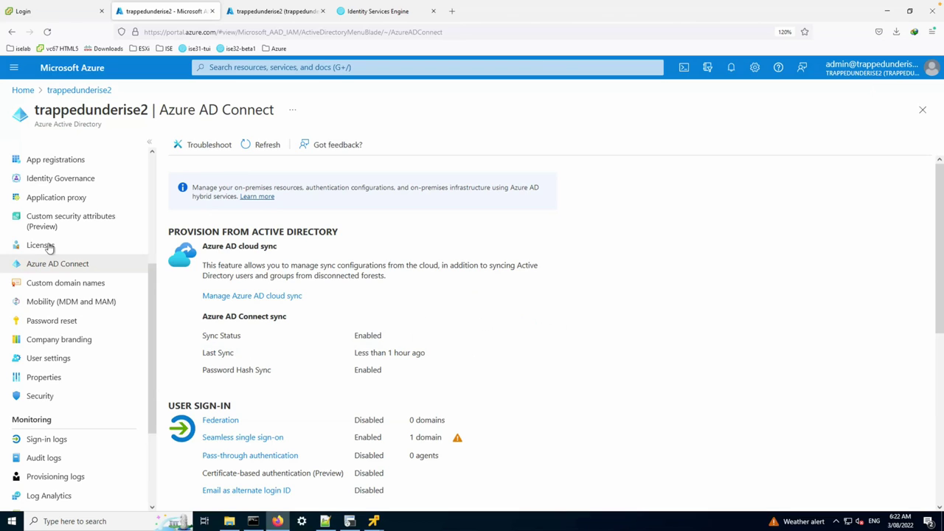
# Review the Microsoft Intune configuration under Mobility (MDM and MAM) and return to the application list
pyautogui.click(89, 303)
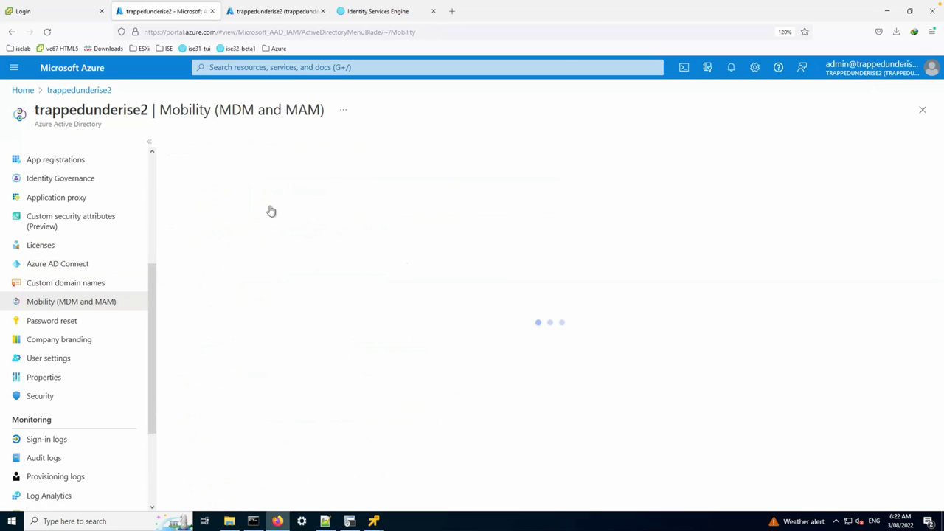
pyautogui.click(253, 192)
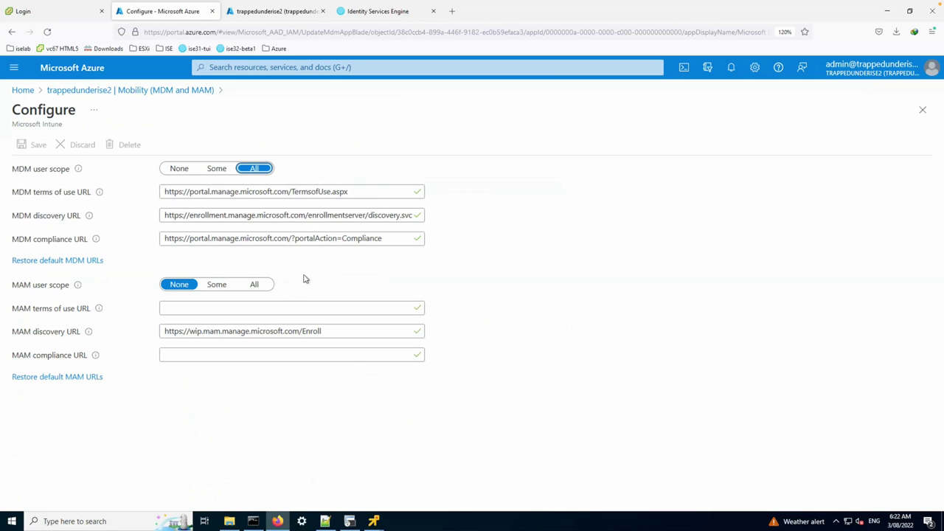
pyautogui.click(92, 92)
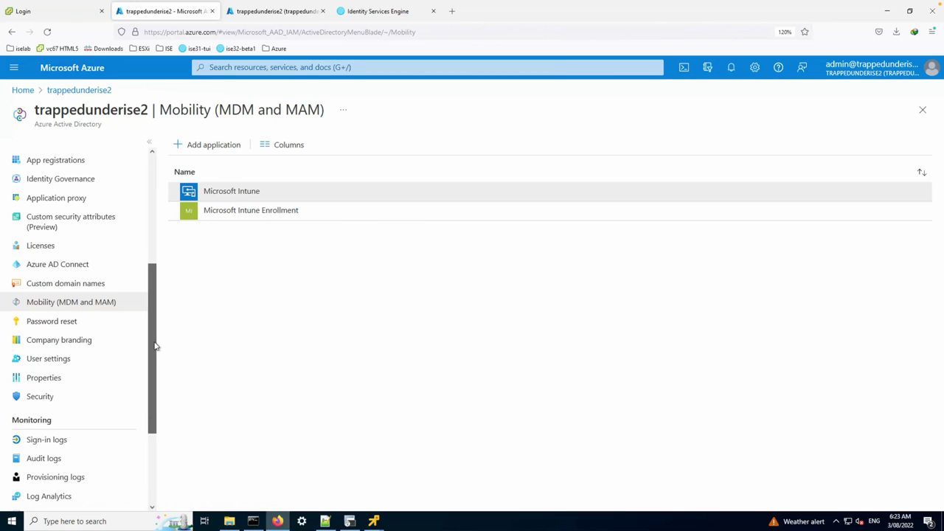
pyautogui.scroll(2, 156, 346)
# Switch to the Microsoft Endpoint Manager admin center and list all managed devices
pyautogui.click(282, 12)
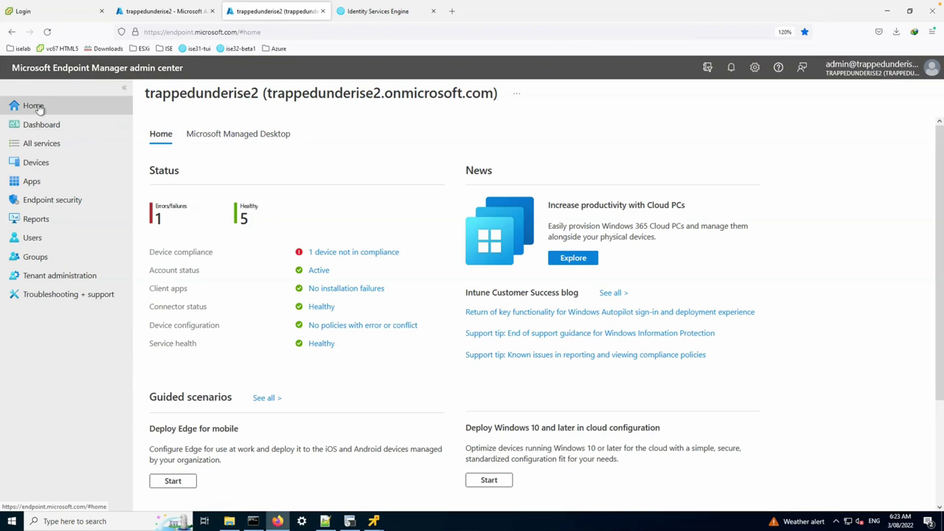
pyautogui.click(33, 163)
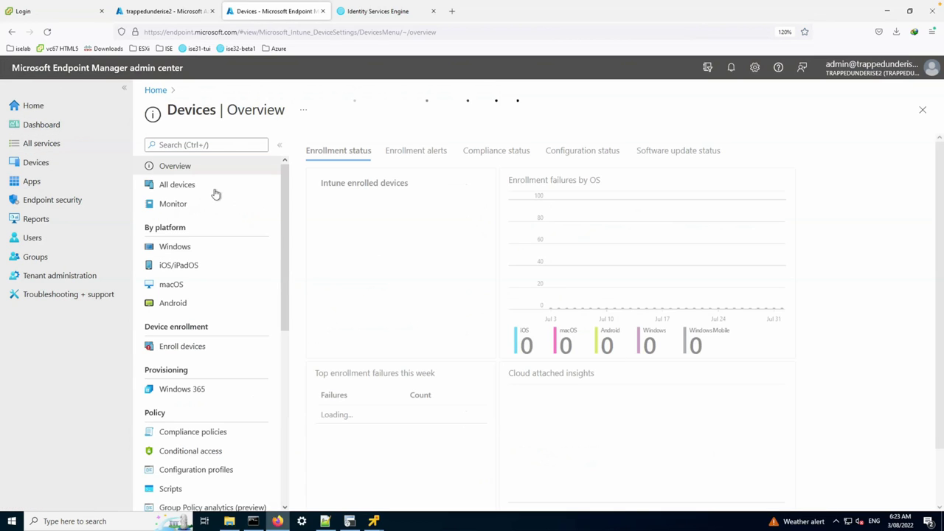
pyautogui.click(212, 188)
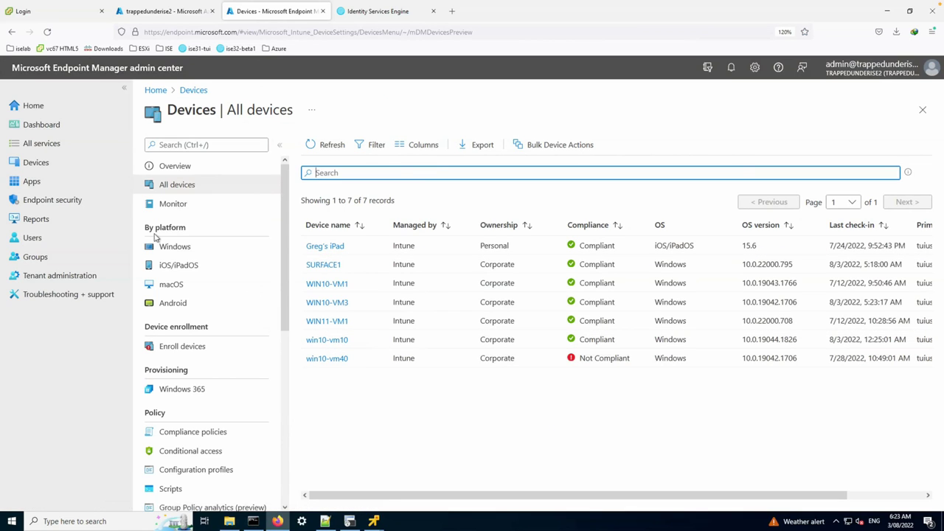
# View the certificate connectors in the tenant administration's connectors and tokens settings
pyautogui.click(57, 281)
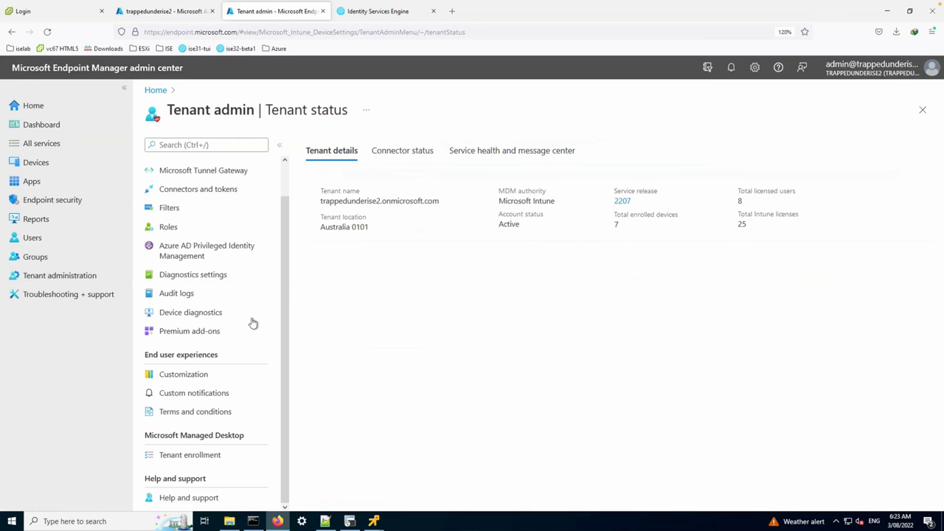
pyautogui.click(203, 189)
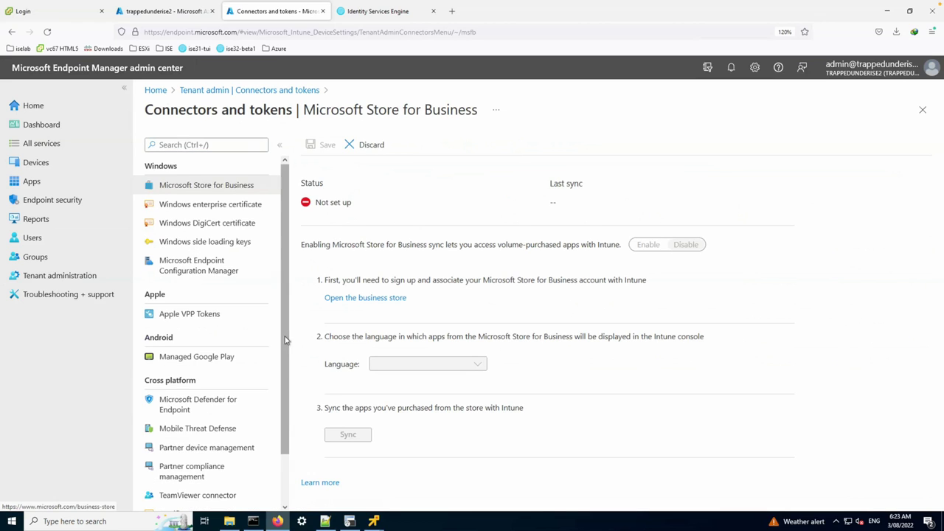
pyautogui.scroll(-2, 288, 369)
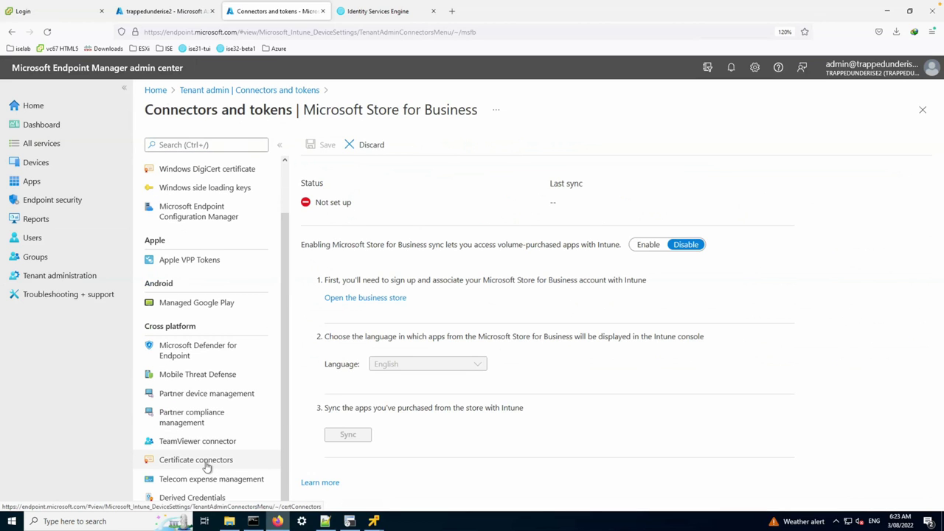
pyautogui.click(207, 464)
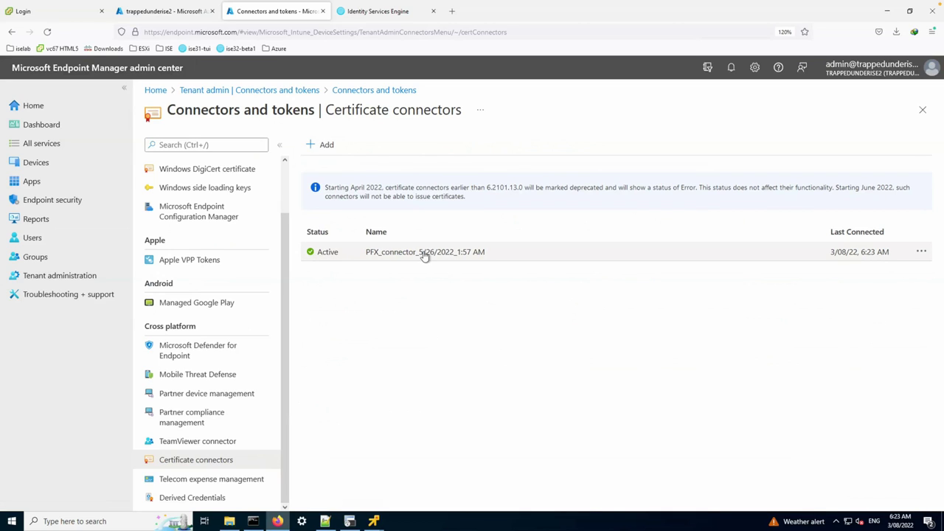
# Return to the admin center home page and switch back to the Azure portal
pyautogui.click(33, 106)
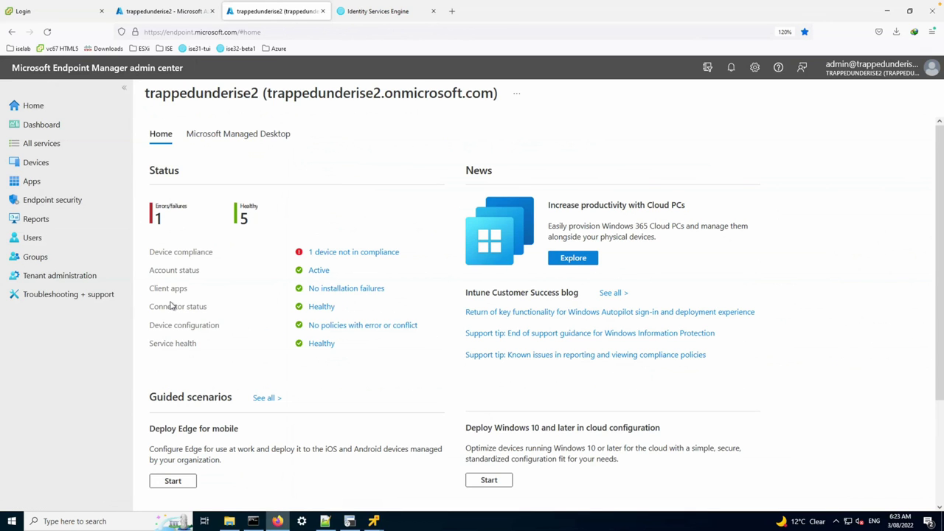
pyautogui.click(114, 291)
pyautogui.hotkey('ctrl', 'shift', 'Tab')
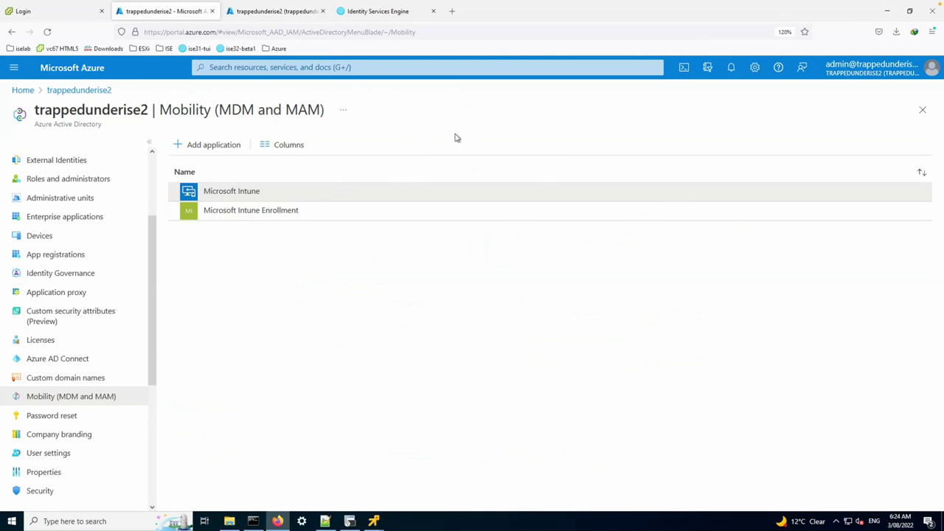
# Switch to the PowerPoint presentation, start the slide show at the Demo slide and advance to the Wired Dongle/Dock slide
pyautogui.hotkey('ctrl', 'Left')
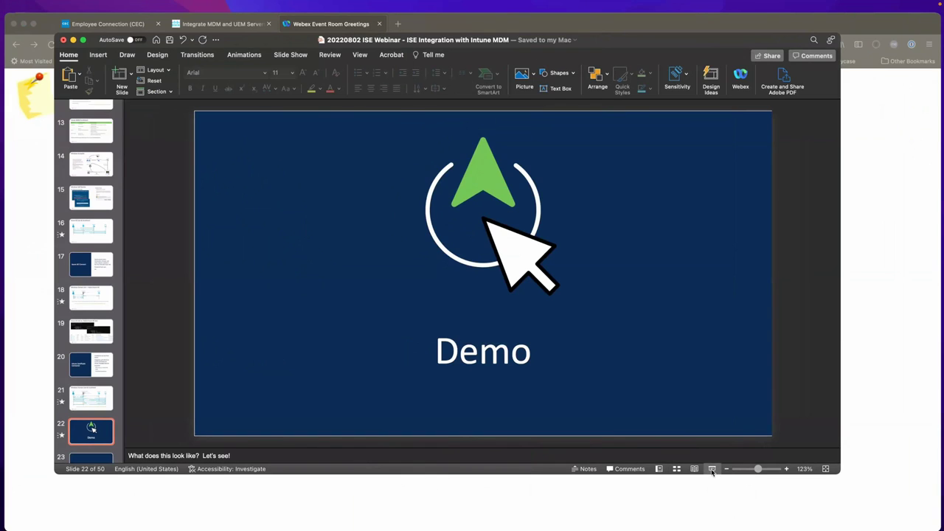
pyautogui.click(713, 470)
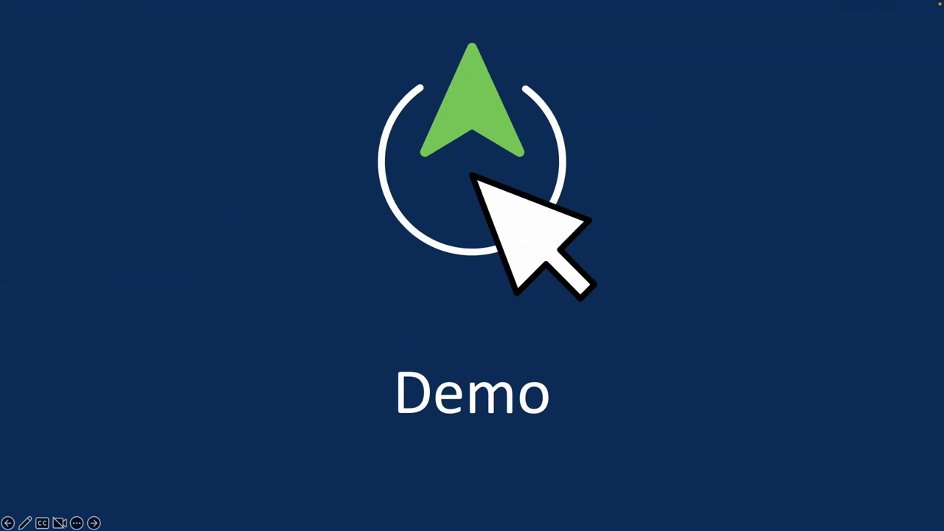
pyautogui.press('Right')
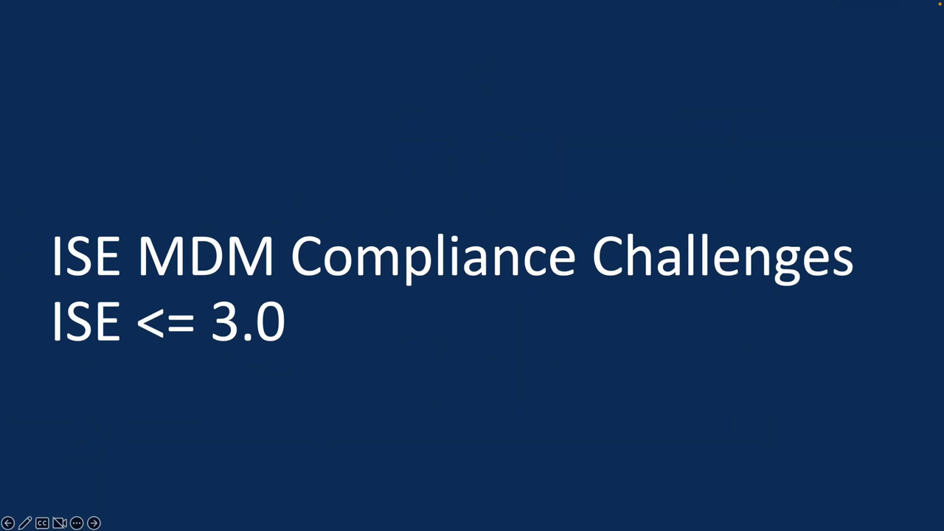
pyautogui.press('Right')
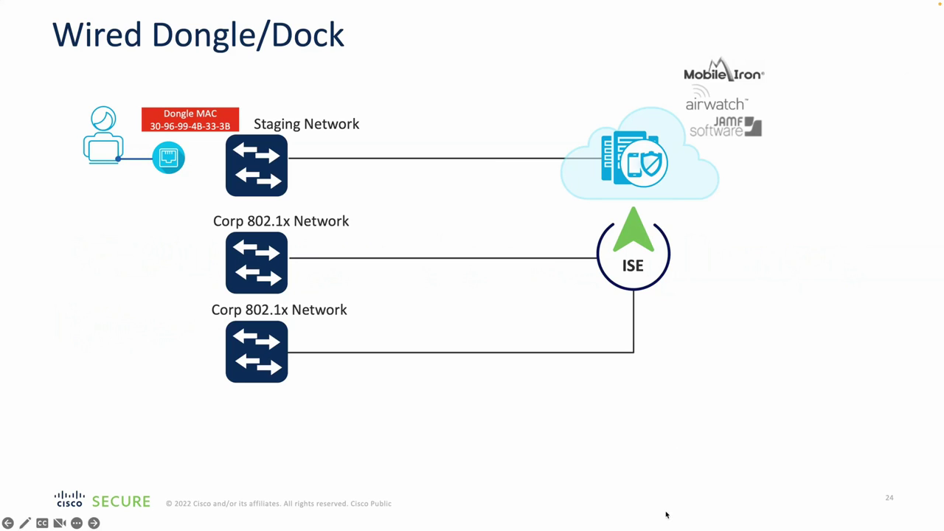
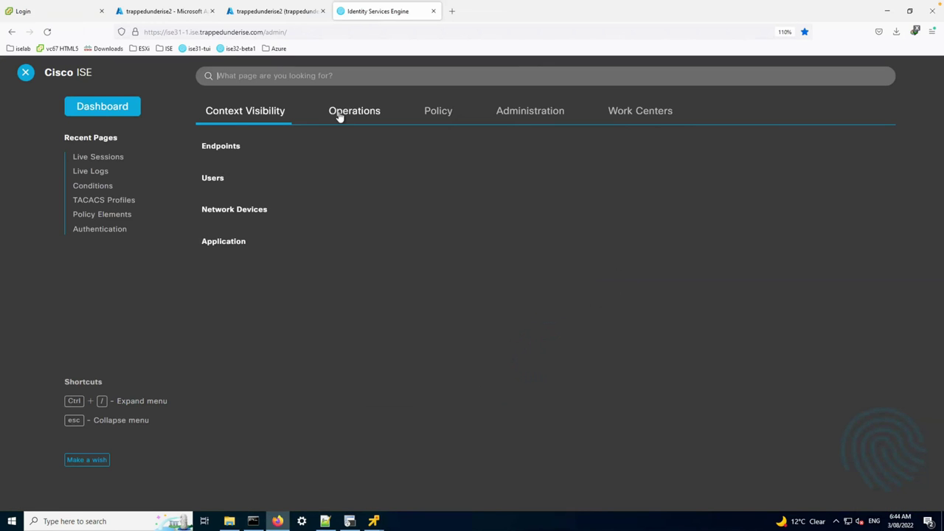
# Open the RADIUS Live Logs in Cisco ISE and refresh the records
pyautogui.click(337, 116)
pyautogui.click(235, 163)
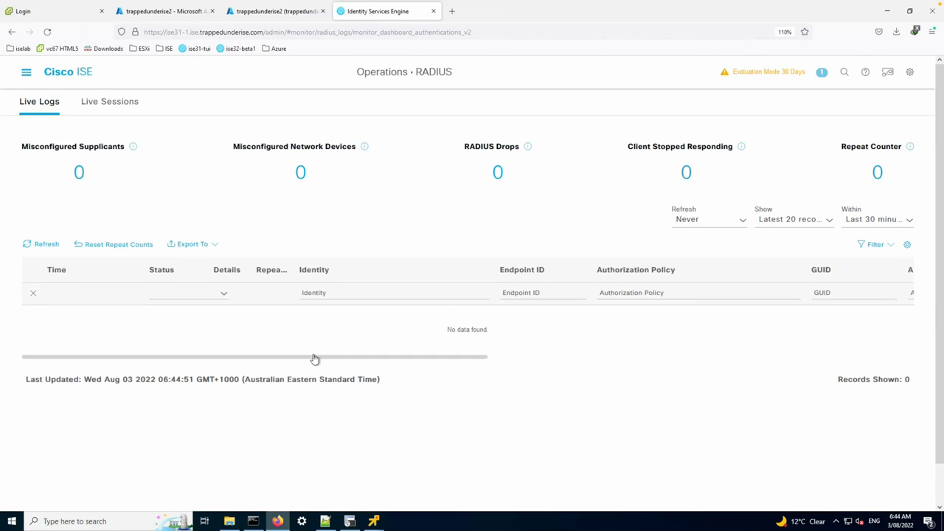
pyautogui.click(32, 245)
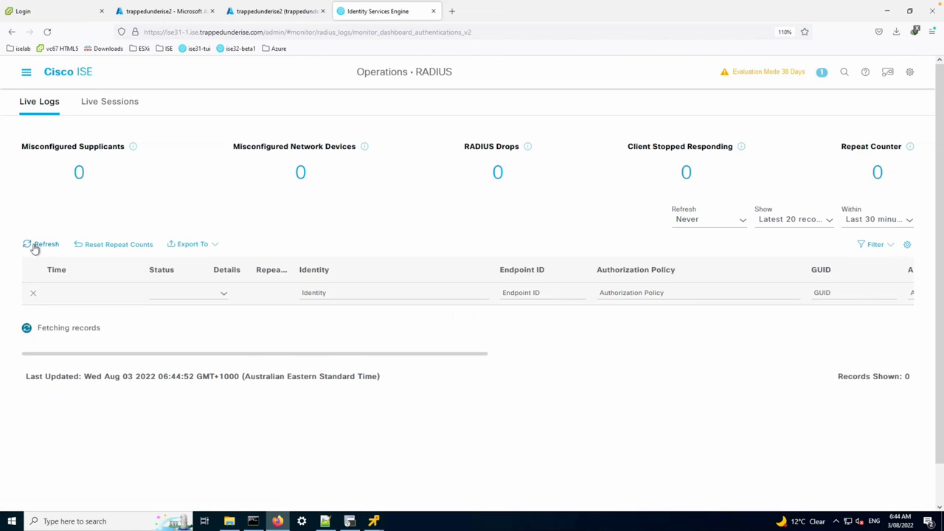
# Check the network connections in the tui-win10-vm3 remote console and return to Cisco ISE to view the RADIUS Live Sessions
pyautogui.click(373, 521)
pyautogui.click(426, 463)
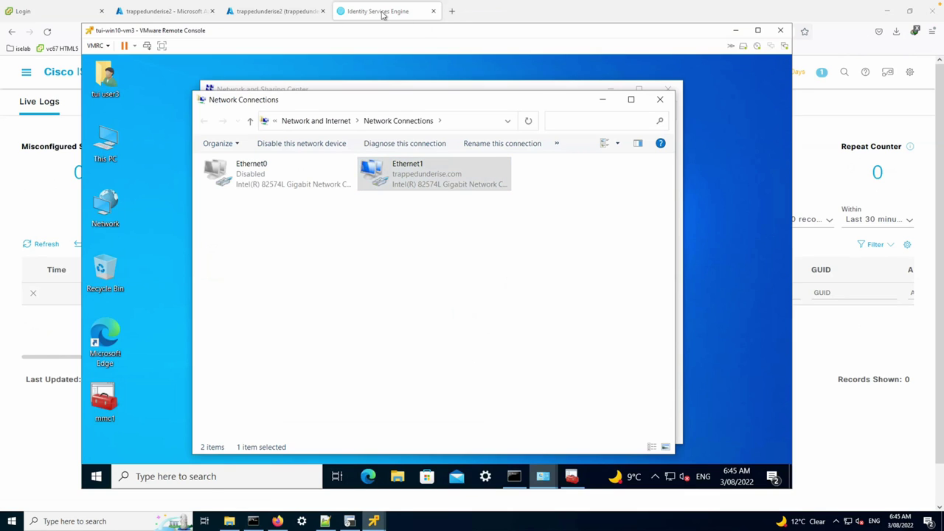
pyautogui.click(74, 112)
pyautogui.click(102, 101)
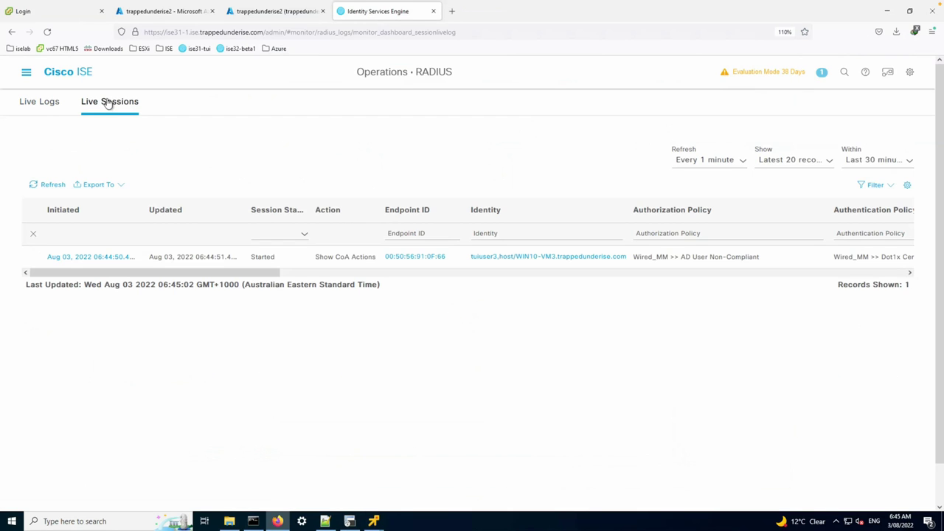
# Return to the RADIUS Live Logs and examine the authorization policy of the most recent session entry
pyautogui.click(35, 104)
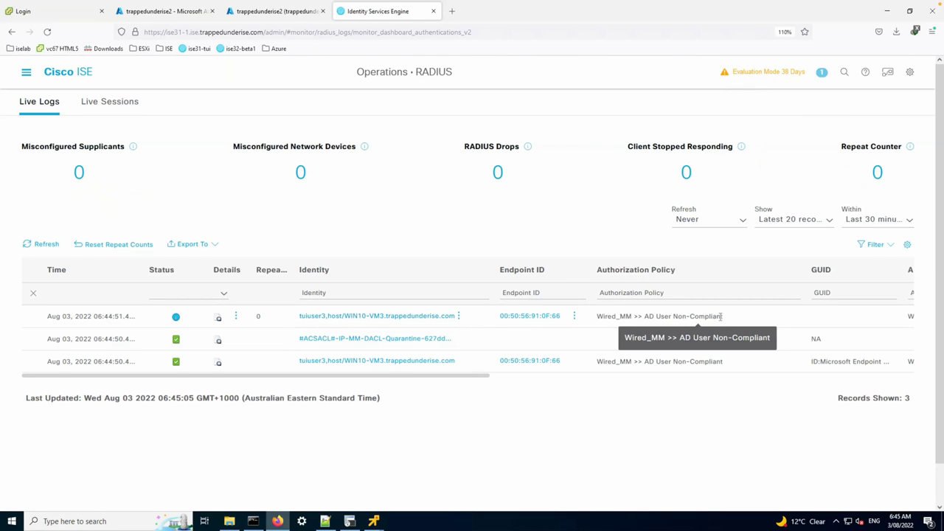
pyautogui.moveTo(721, 317); pyautogui.dragTo(655, 318)
pyautogui.click(658, 322)
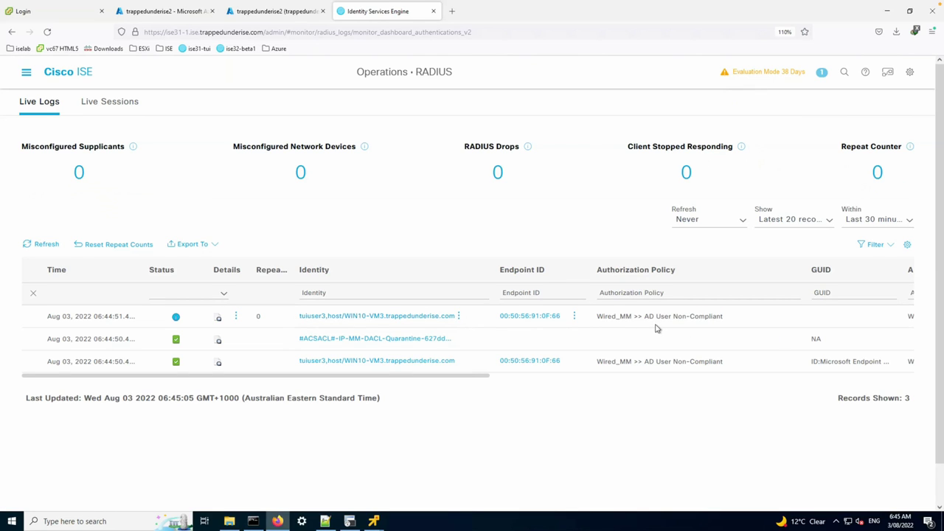
# Open the detailed authentication report for the oldest WIN10-VM3 log entry and examine its authentication and authorization policies
pyautogui.click(218, 363)
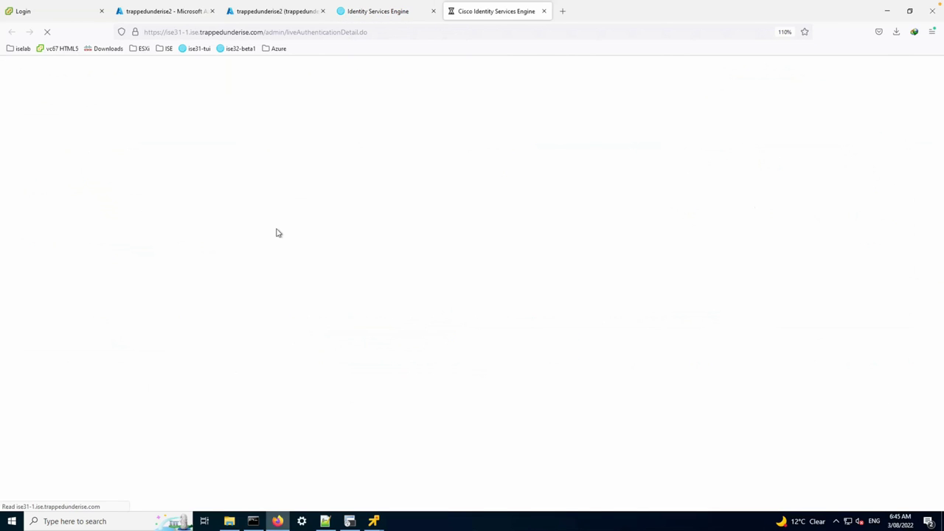
pyautogui.tripleClick(127, 235)
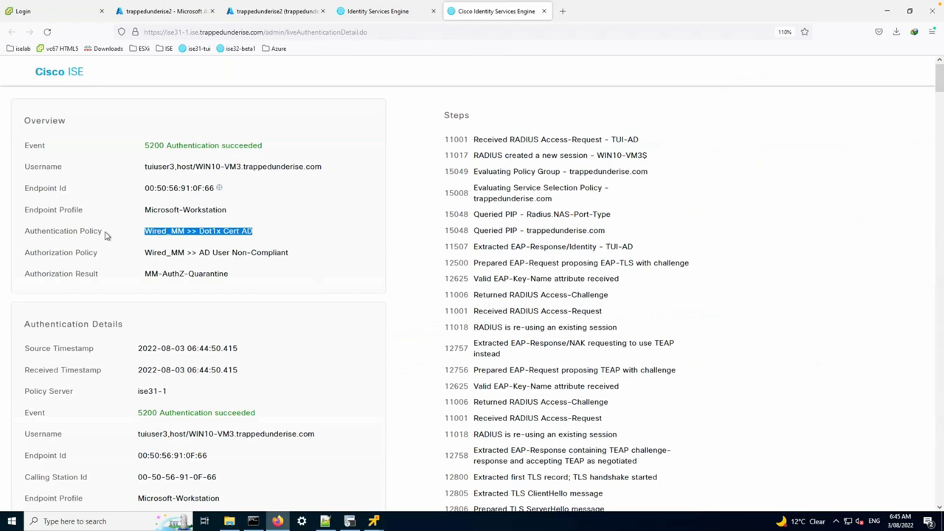
pyautogui.click(153, 253)
pyautogui.tripleClick(254, 254)
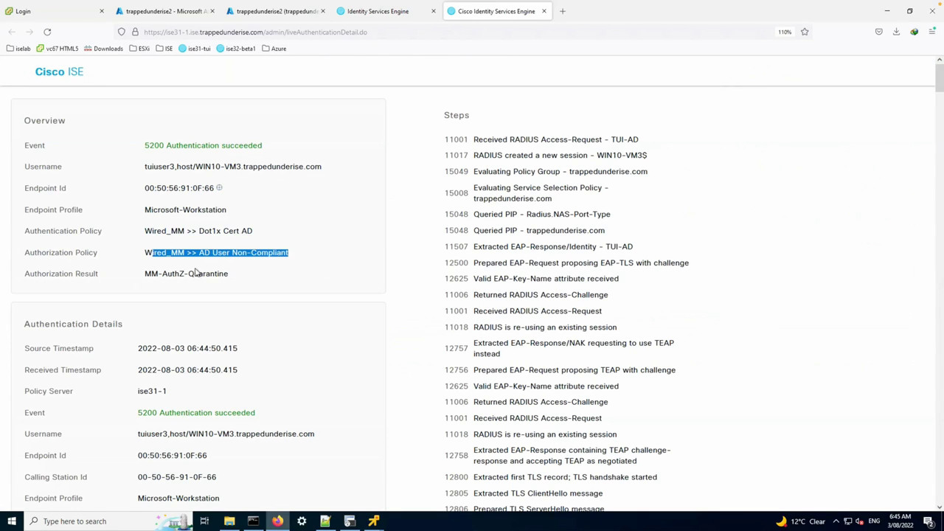
pyautogui.click(321, 283)
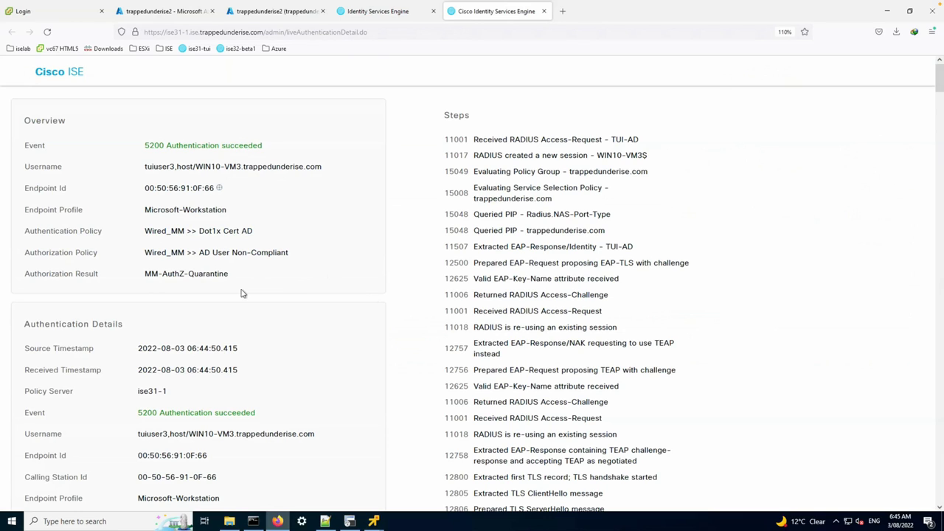
# Search the authentication report for "guid" and for "compliantst"
pyautogui.hotkey('ctrl', 'f')
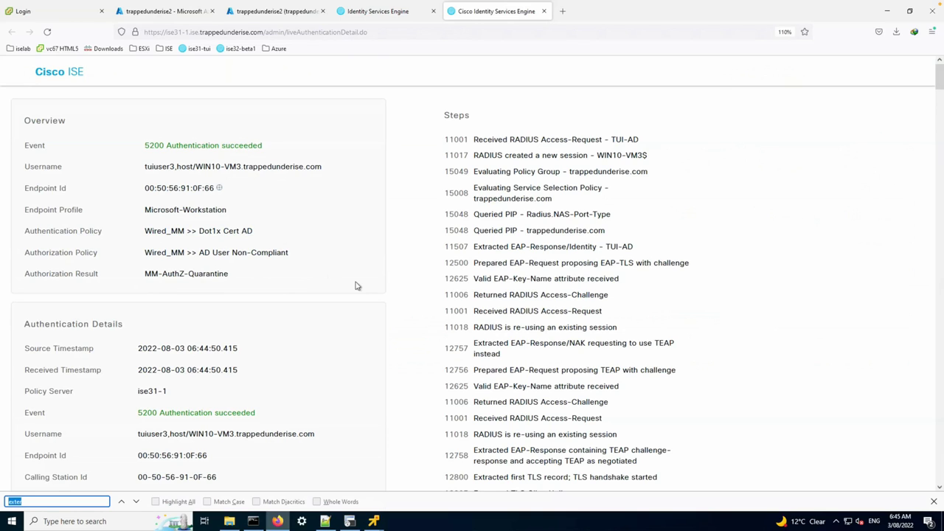
pyautogui.write('guid')
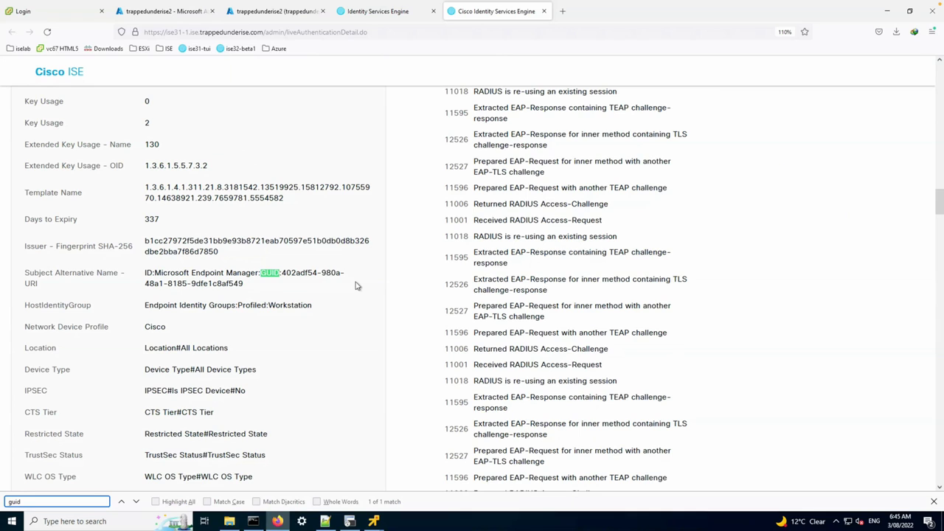
pyautogui.press('BackSpace')
pyautogui.write('compliant')
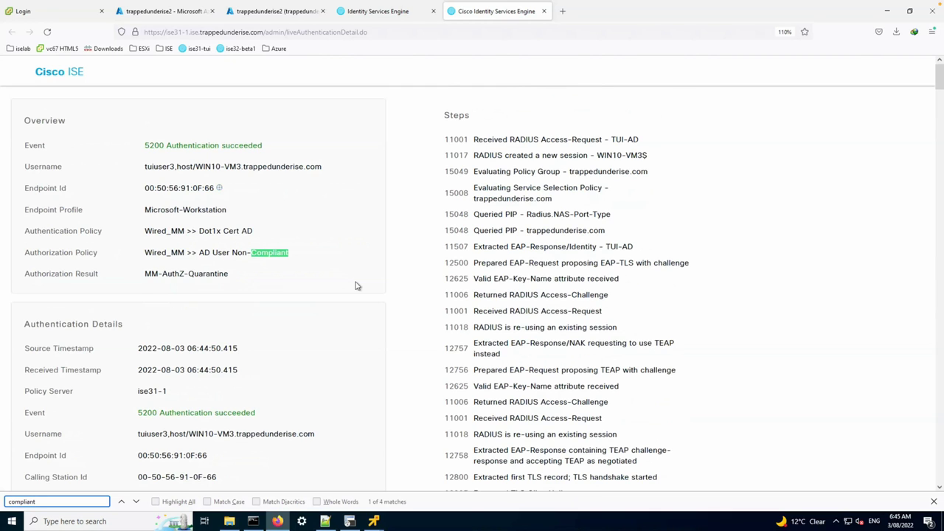
pyautogui.write('st')
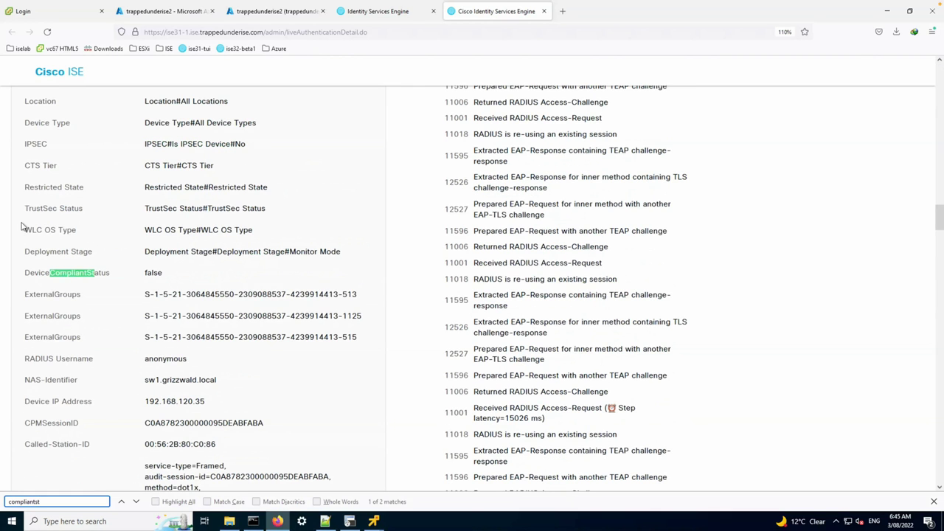
# Examine the DeviceCompliantStatus attribute and highlight the GUID value in the Subject Alternative Name - URI field
pyautogui.moveTo(166, 277); pyautogui.dragTo(157, 278)
pyautogui.tripleClick(128, 277)
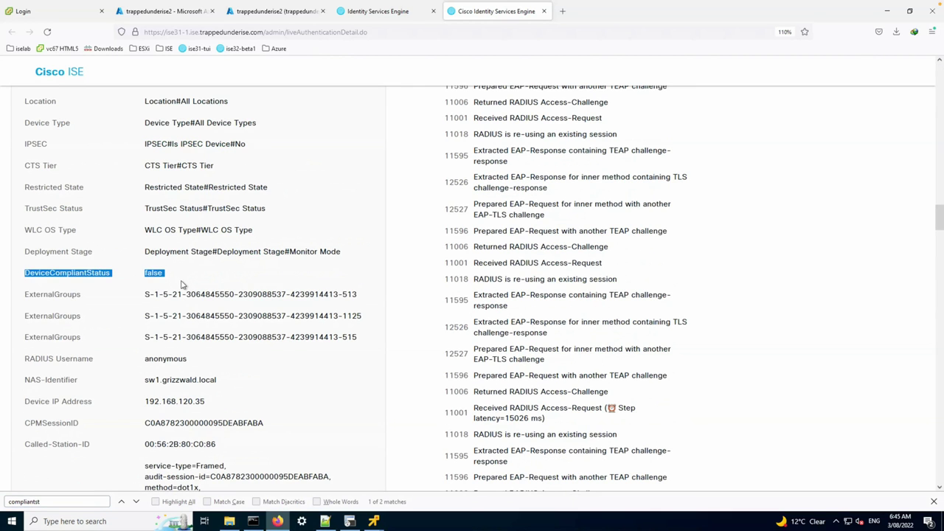
pyautogui.click(182, 284)
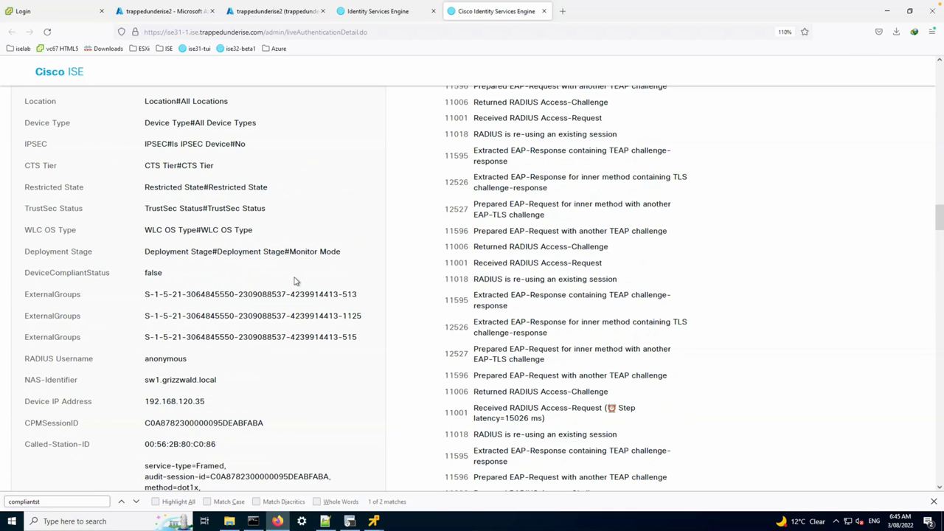
pyautogui.scroll(5, 342, 251)
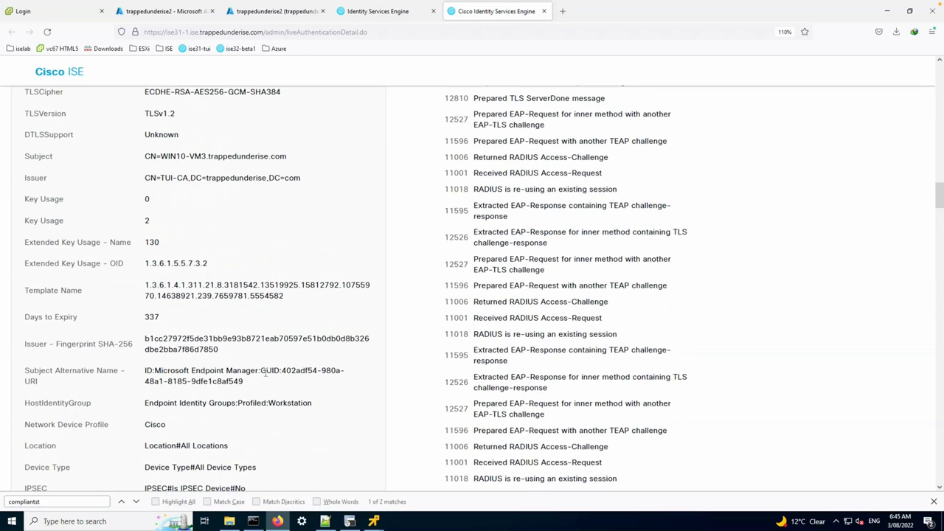
pyautogui.moveTo(246, 382); pyautogui.dragTo(284, 372)
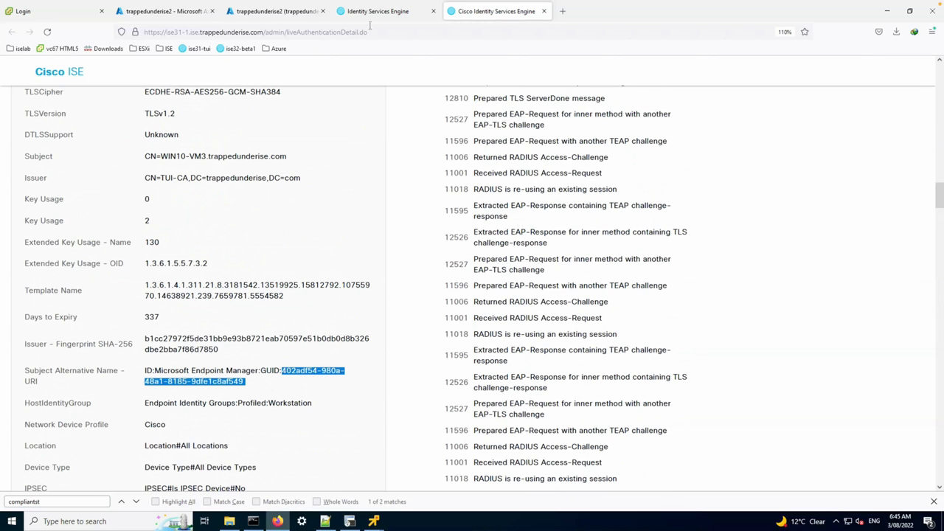
# Switch to the Microsoft Endpoint Manager admin center and open the WIN10-VM3 device from the Windows devices list
pyautogui.click(373, 13)
pyautogui.click(278, 16)
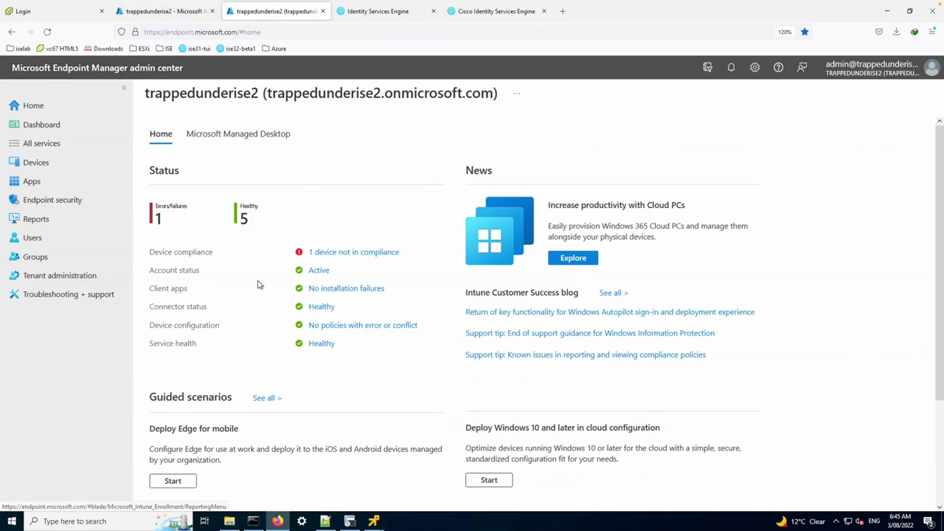
pyautogui.click(35, 162)
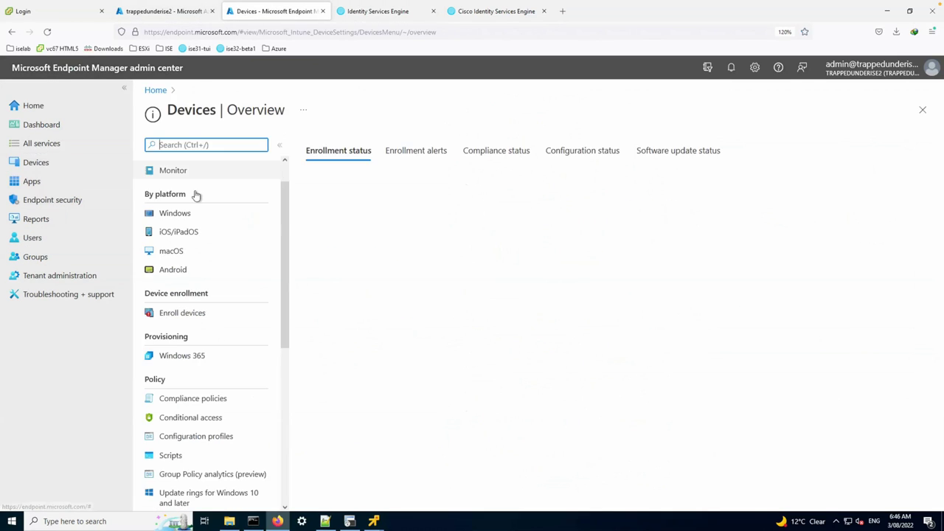
pyautogui.click(196, 214)
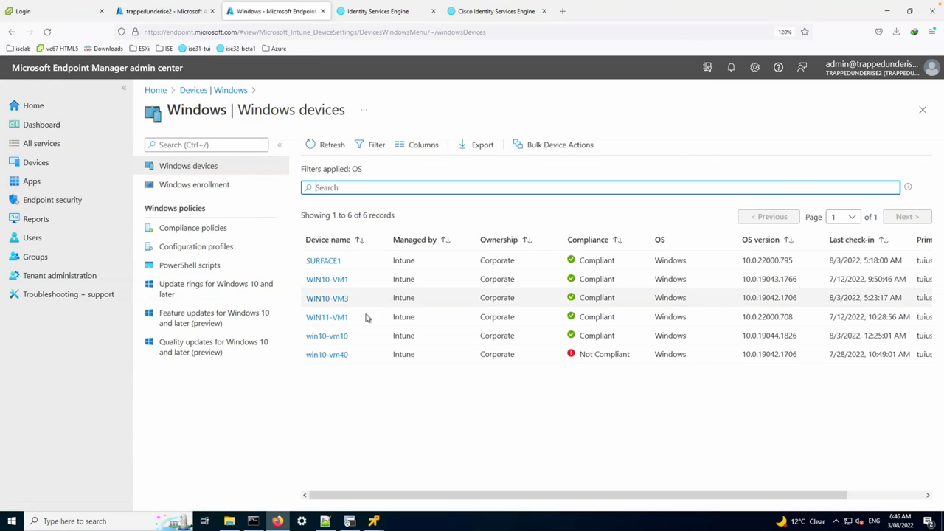
pyautogui.click(333, 298)
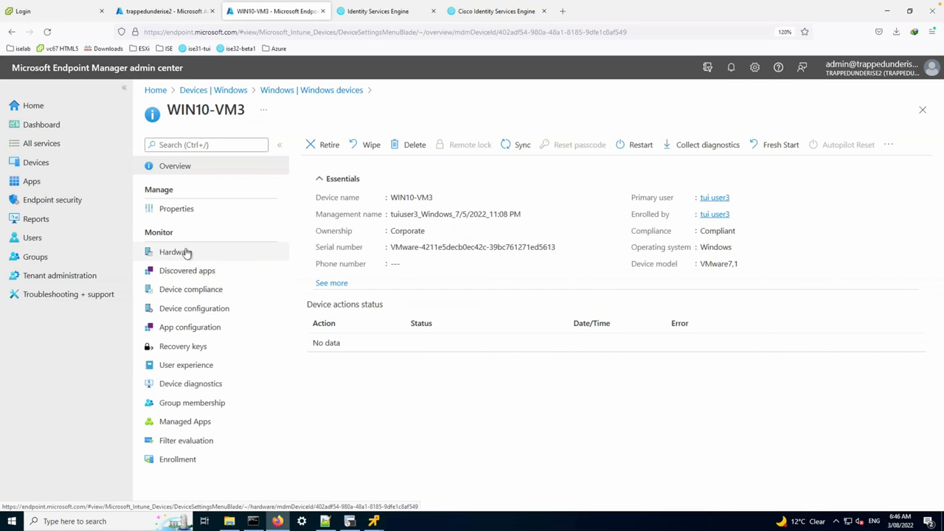
# Open the hardware details of WIN10-VM3 and highlight parts of the Intune Device ID to compare it with the certificate GUID
pyautogui.click(187, 252)
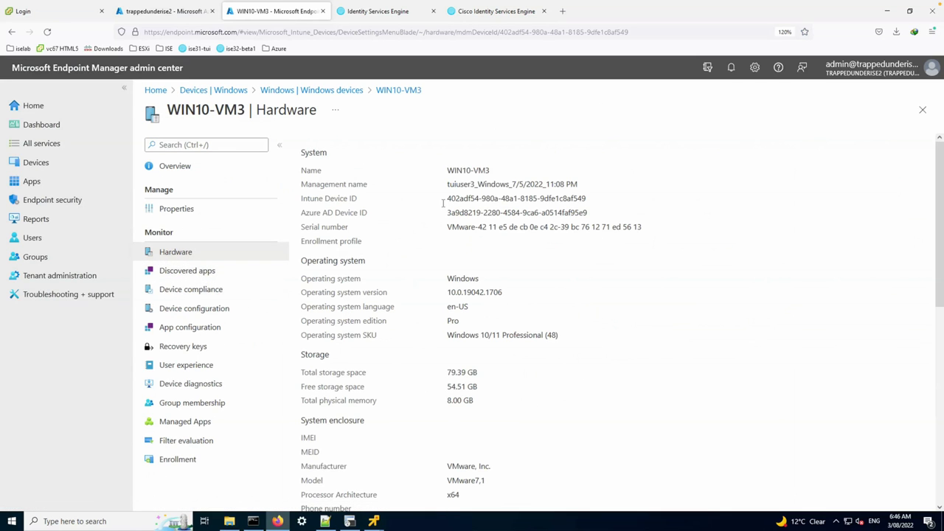
pyautogui.moveTo(543, 198); pyautogui.dragTo(447, 199)
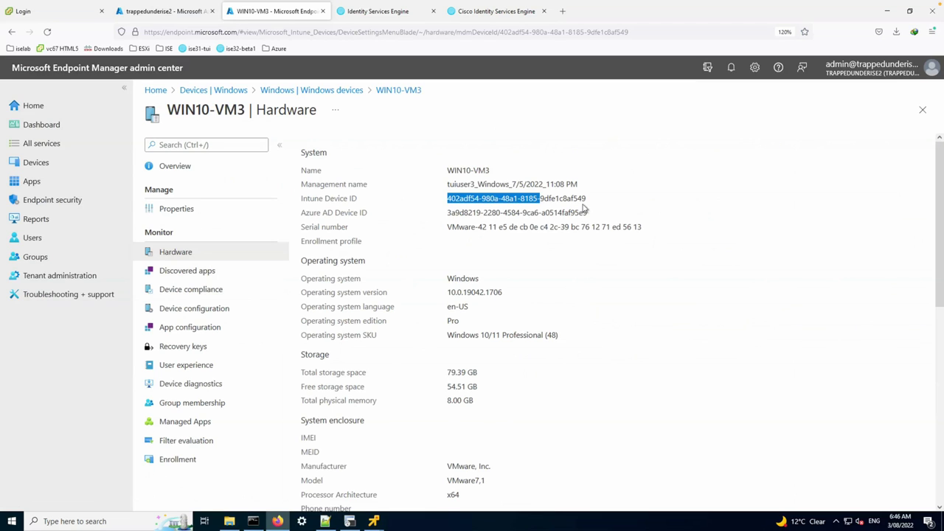
pyautogui.moveTo(593, 199); pyautogui.dragTo(562, 199)
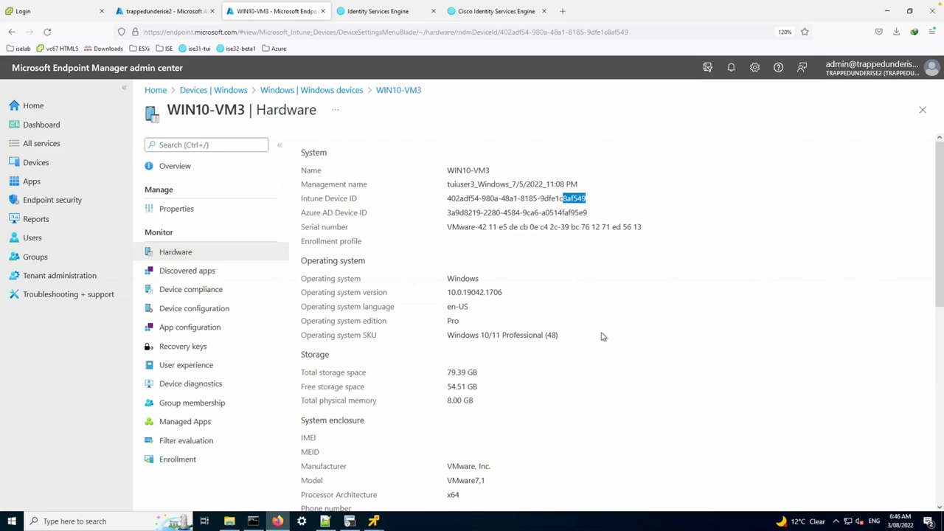
pyautogui.scroll(-2, 601, 336)
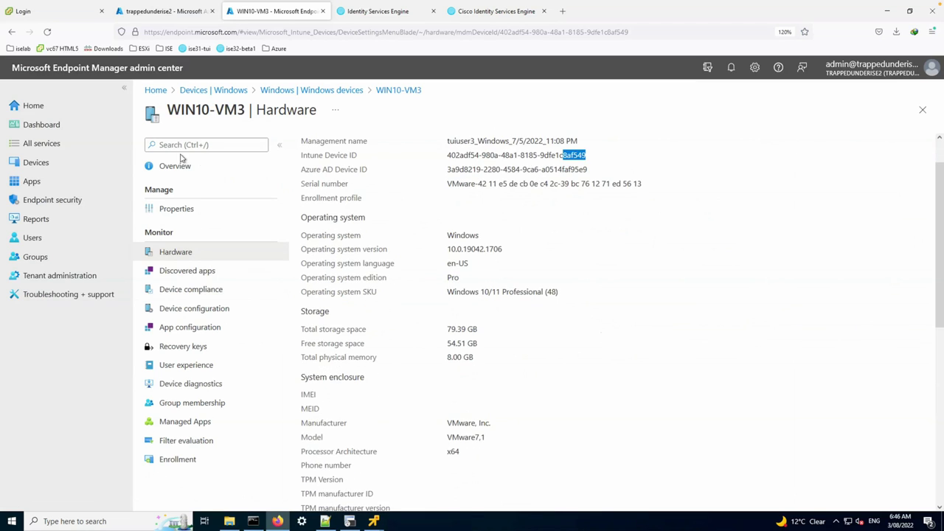
# View the properties of WIN10-VM3, highlight the compliance state on its overview page and return to Cisco ISE
pyautogui.click(188, 210)
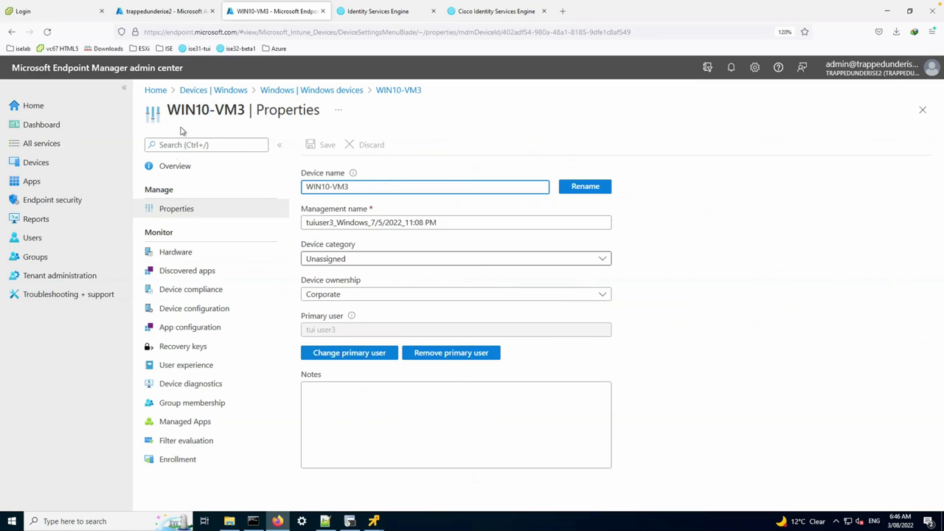
pyautogui.click(180, 171)
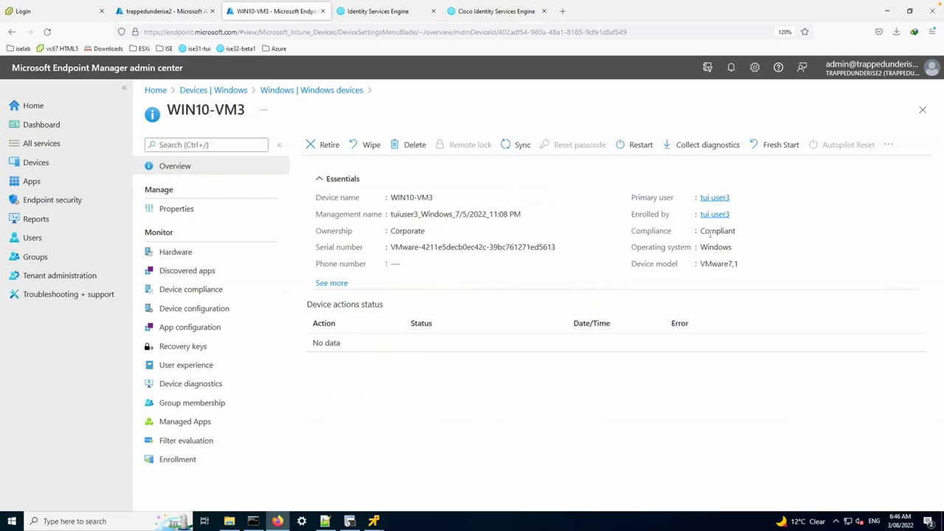
pyautogui.doubleClick(713, 231)
pyautogui.click(373, 13)
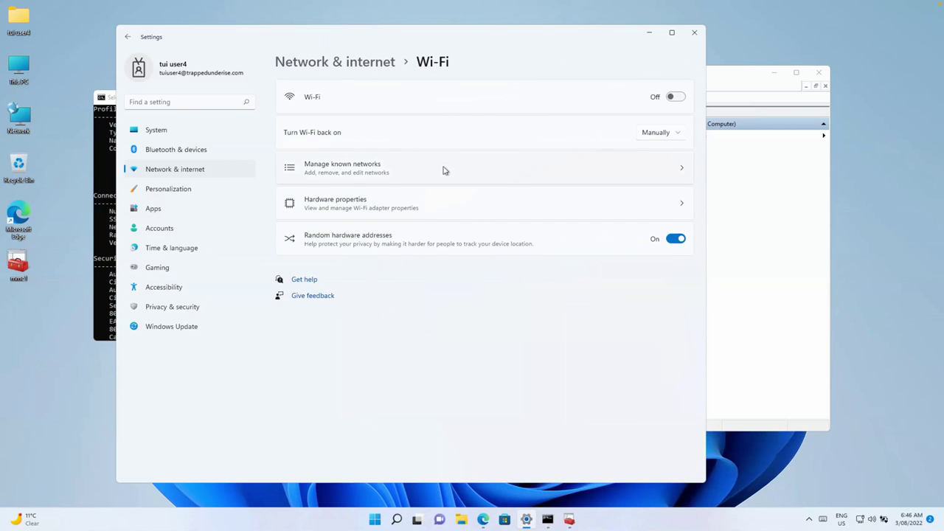
# Rerun "netsh wlan show profile iselabemp" in the Command Prompt on the tui user4 Windows 11 machine
pyautogui.click(104, 226)
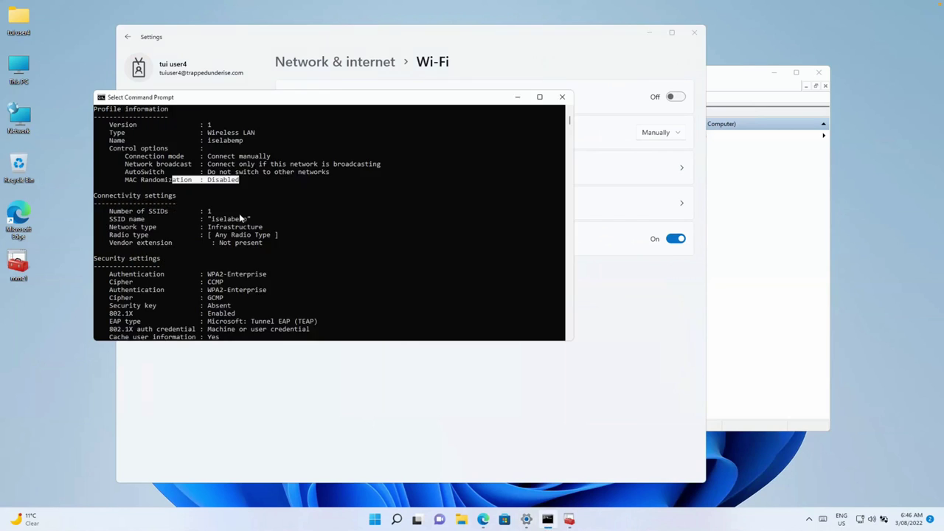
pyautogui.press('Return')
pyautogui.press('Return')
pyautogui.press('Up')
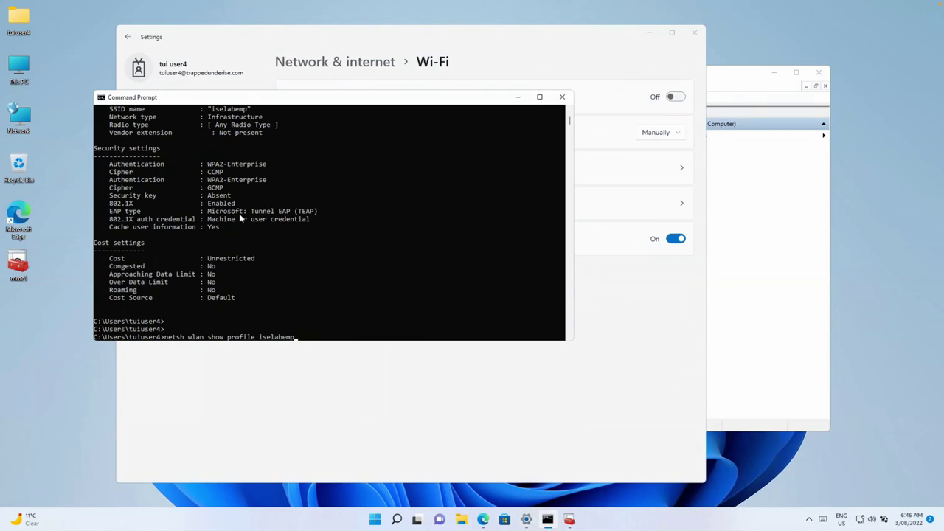
pyautogui.press('Return')
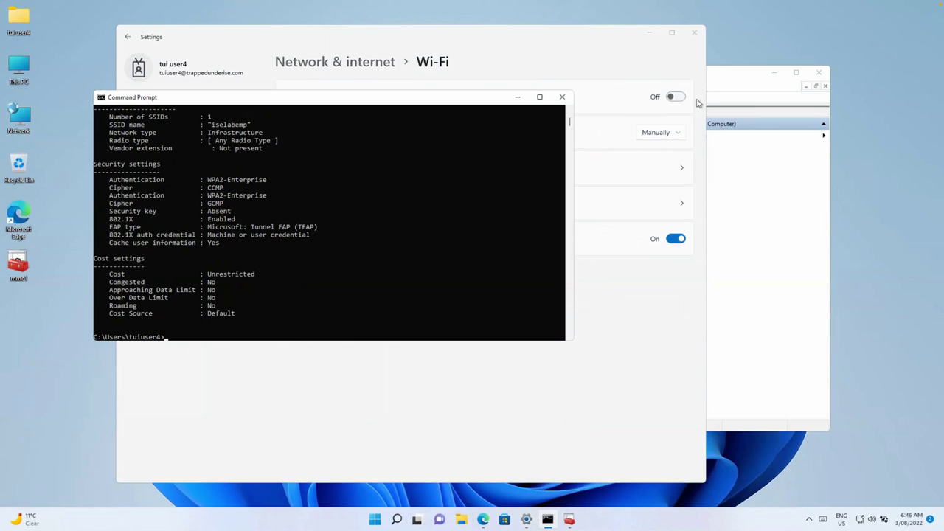
# Examine the MAC Randomization, EAP type and 802.1X auth credential settings in the iselabemp profile output
pyautogui.scroll(3, 340, 224)
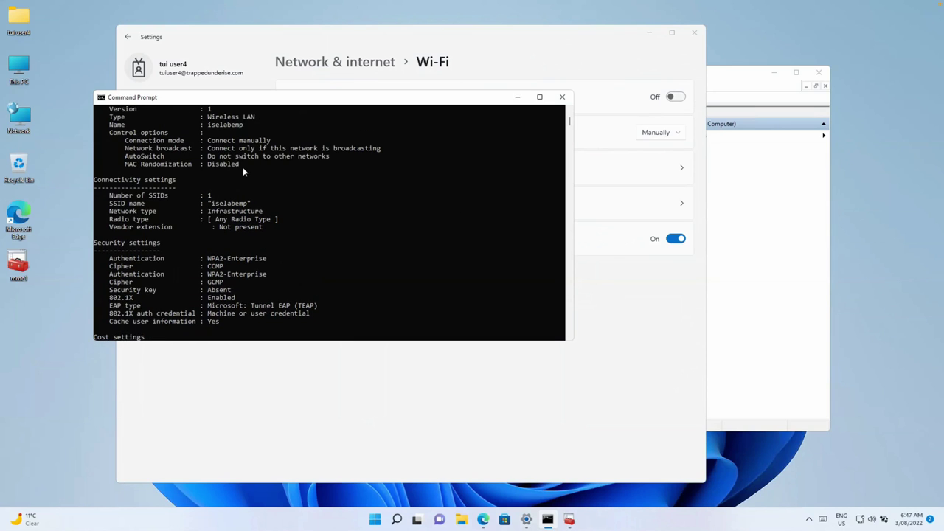
pyautogui.moveTo(249, 165); pyautogui.dragTo(145, 172)
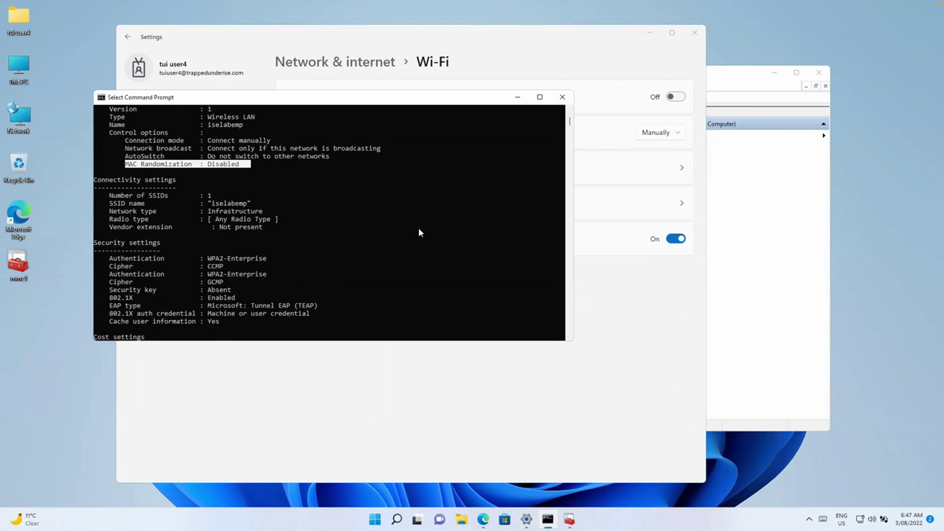
pyautogui.click(363, 228)
pyautogui.scroll(-1, 363, 229)
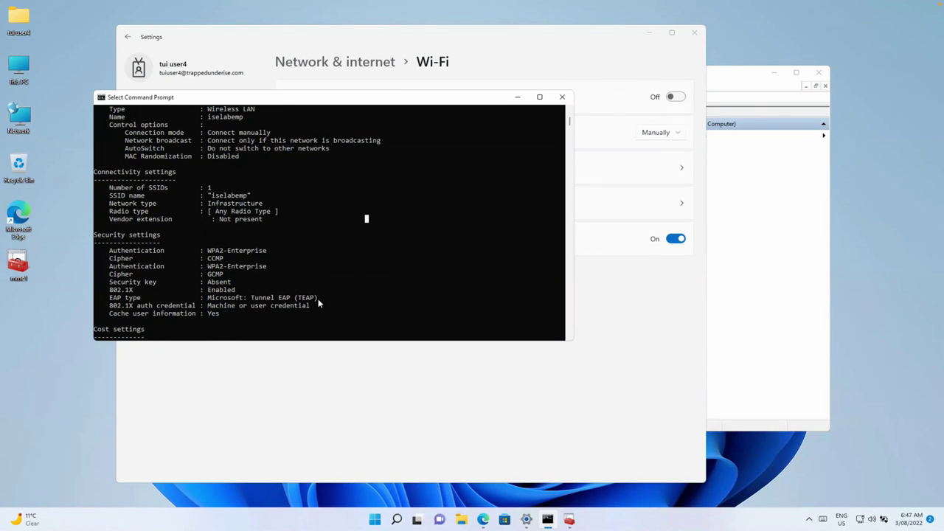
pyautogui.moveTo(319, 298); pyautogui.dragTo(190, 299)
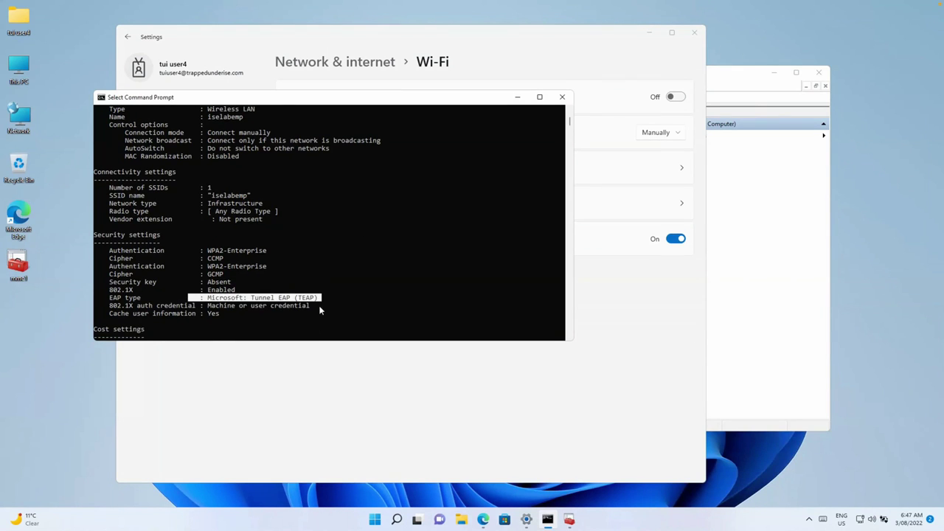
pyautogui.moveTo(319, 306); pyautogui.dragTo(205, 313)
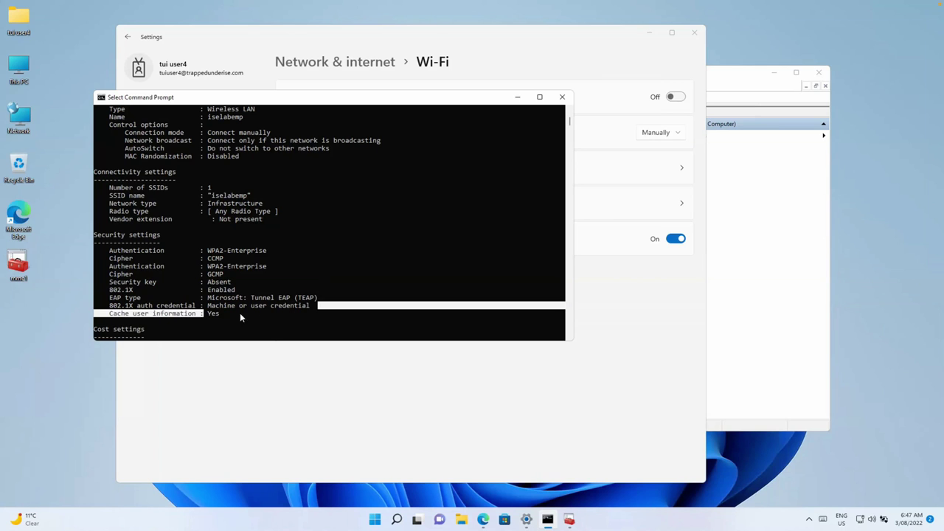
pyautogui.click(270, 329)
# Turn on Wi-Fi in the network settings and try to connect to the iselabemp network with automatic connection left off
pyautogui.click(590, 148)
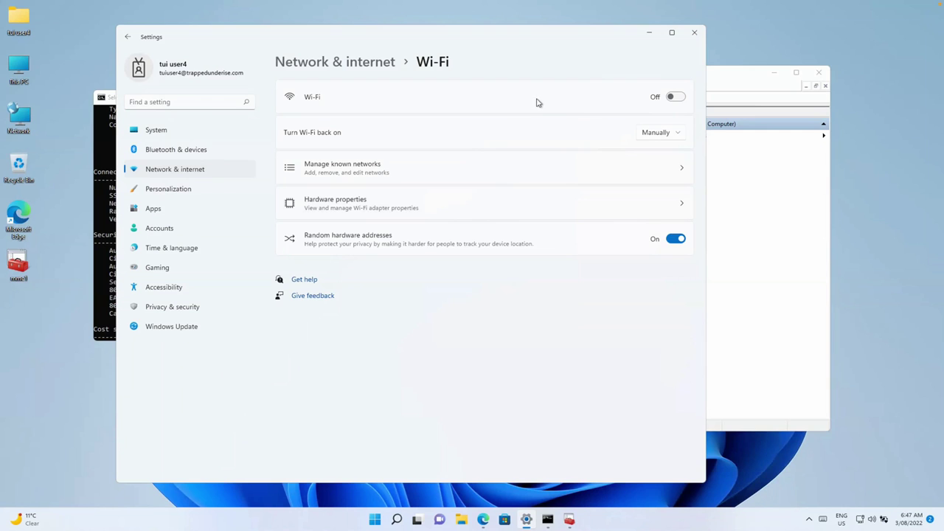
pyautogui.click(676, 96)
pyautogui.click(472, 178)
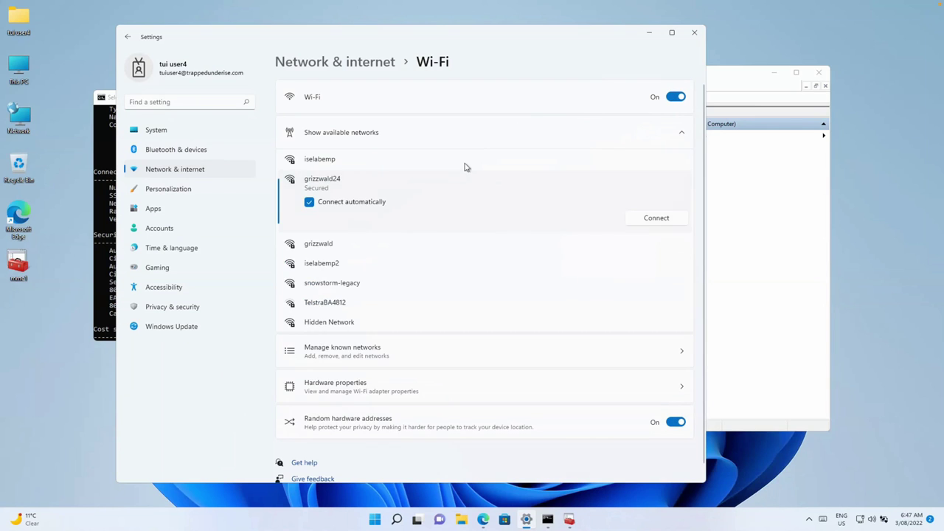
pyautogui.click(480, 161)
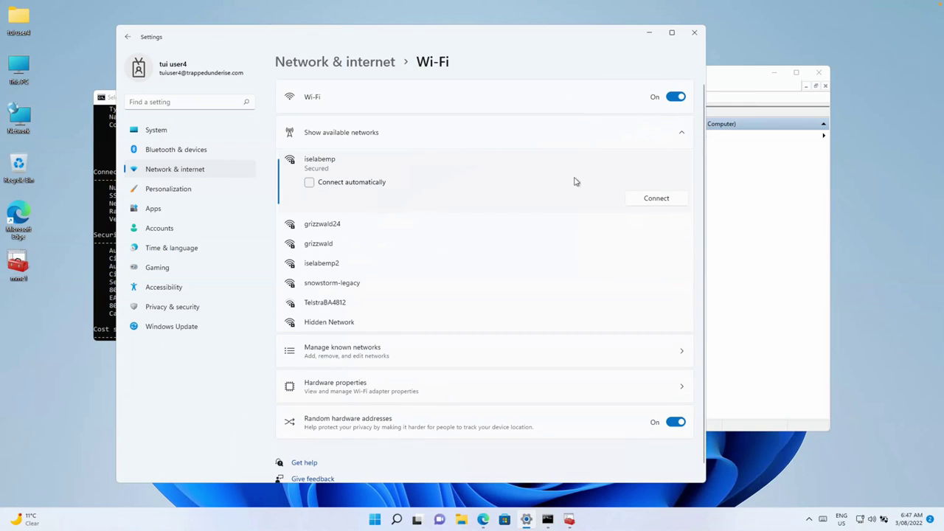
pyautogui.click(643, 204)
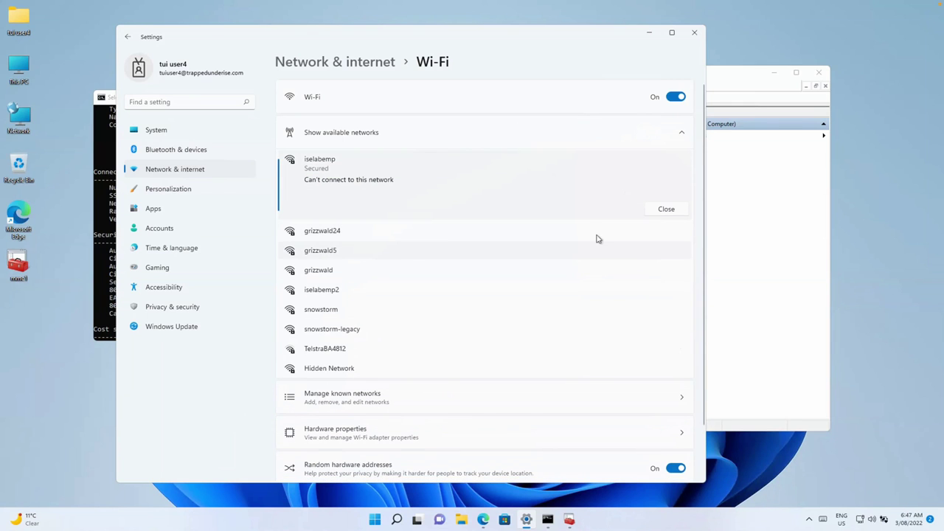
# Retry the connection to the iselabemp Wi-Fi network and highlight the wireless session's authorization policy in the Cisco ISE RADIUS live sessions
pyautogui.click(664, 209)
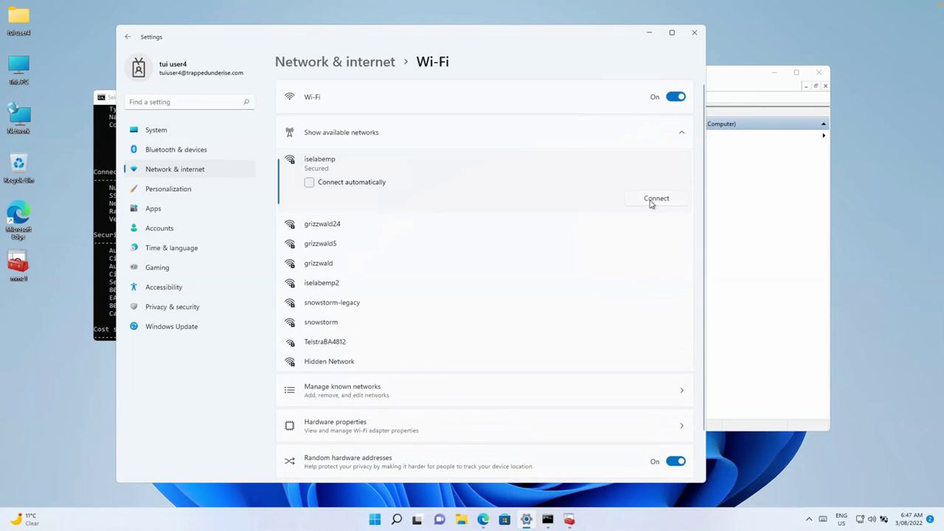
pyautogui.click(653, 200)
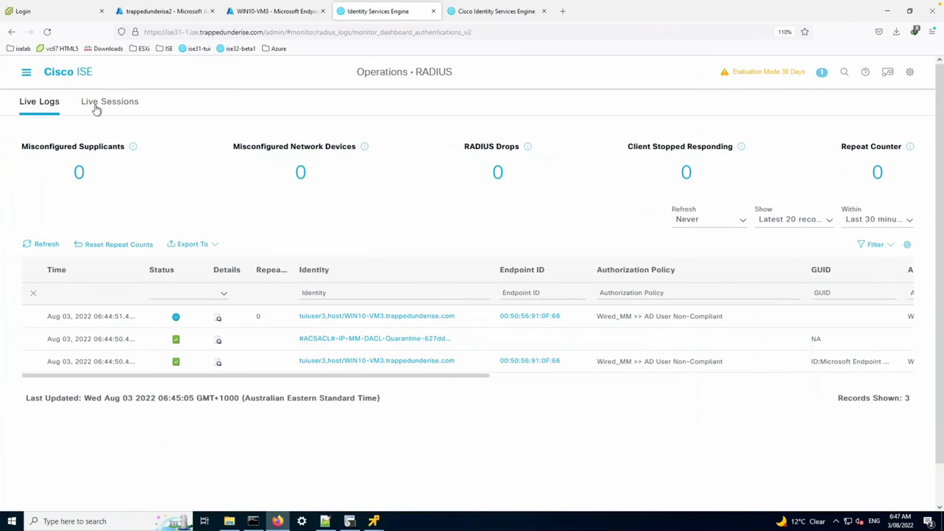
pyautogui.click(96, 109)
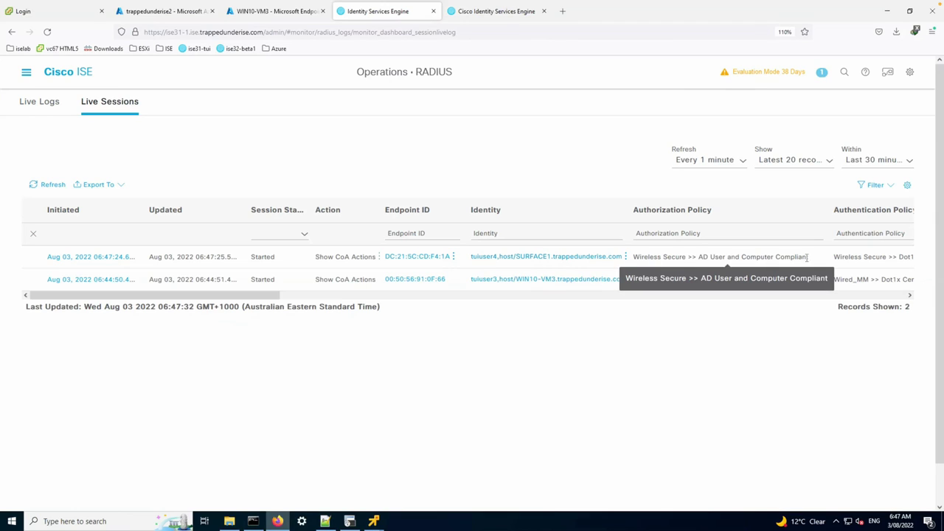
pyautogui.moveTo(709, 259); pyautogui.dragTo(810, 258)
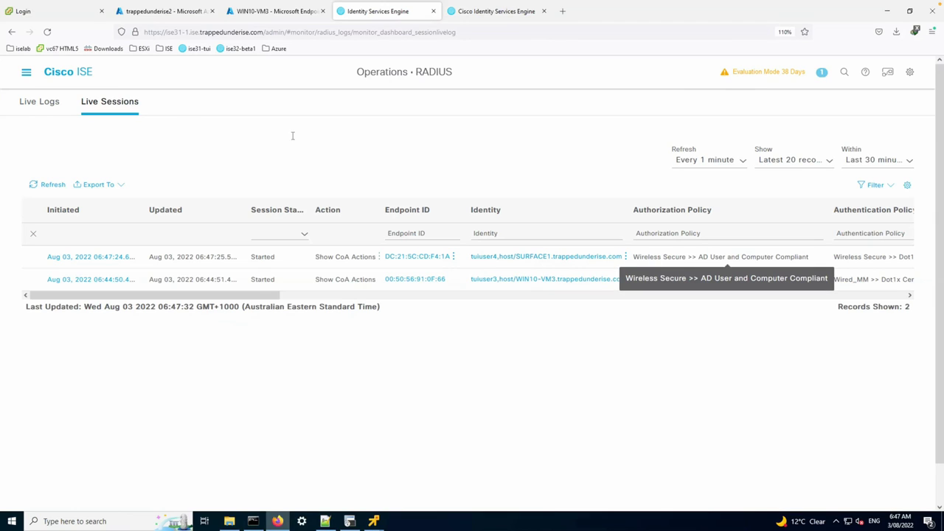
# Check which node the MDM debug profile is applied to in the Debug Wizard and open that profile
pyautogui.click(26, 76)
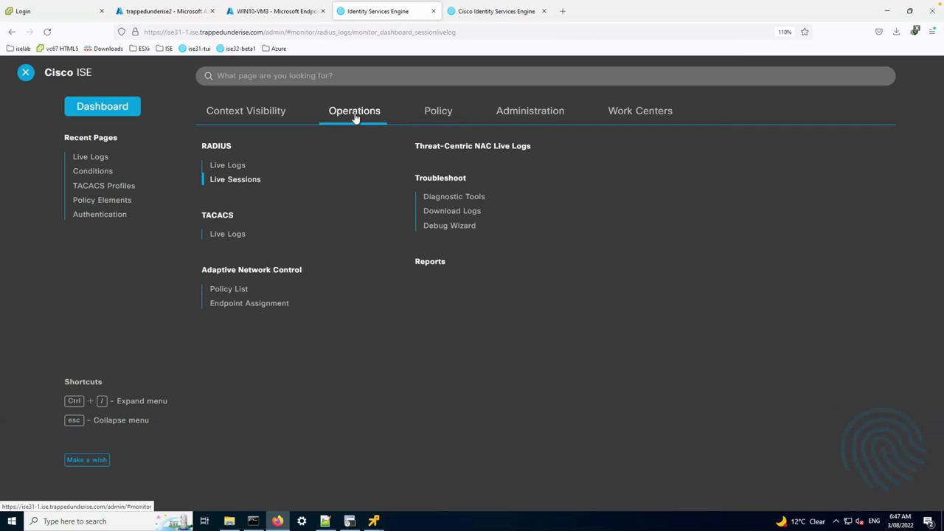
pyautogui.click(443, 226)
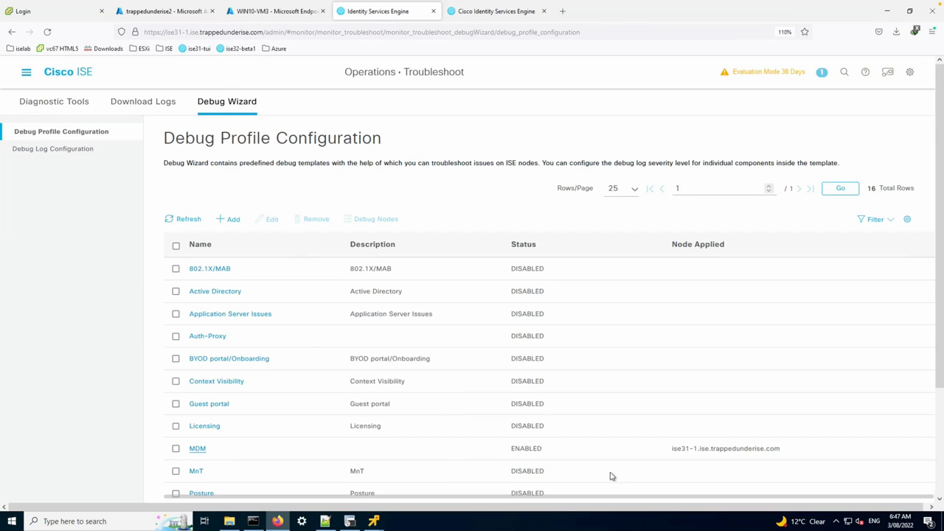
pyautogui.tripleClick(754, 445)
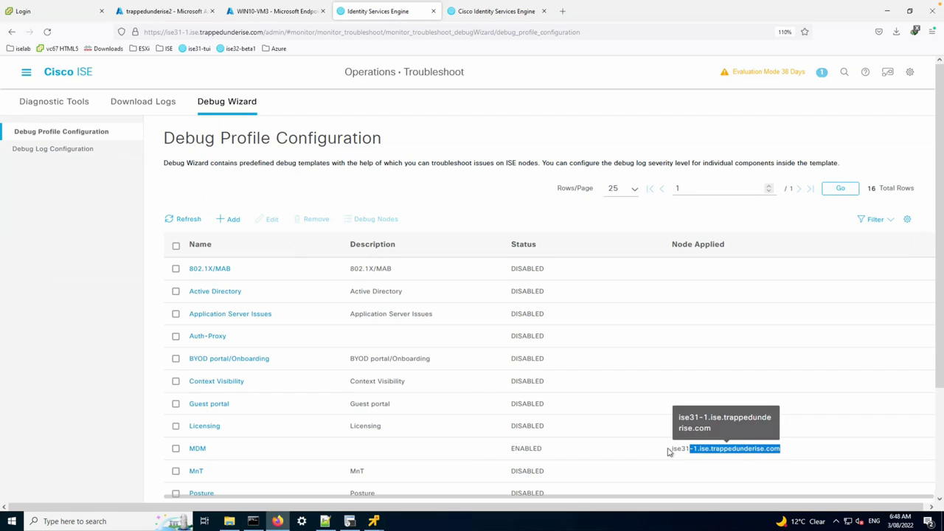
pyautogui.click(220, 464)
pyautogui.click(206, 445)
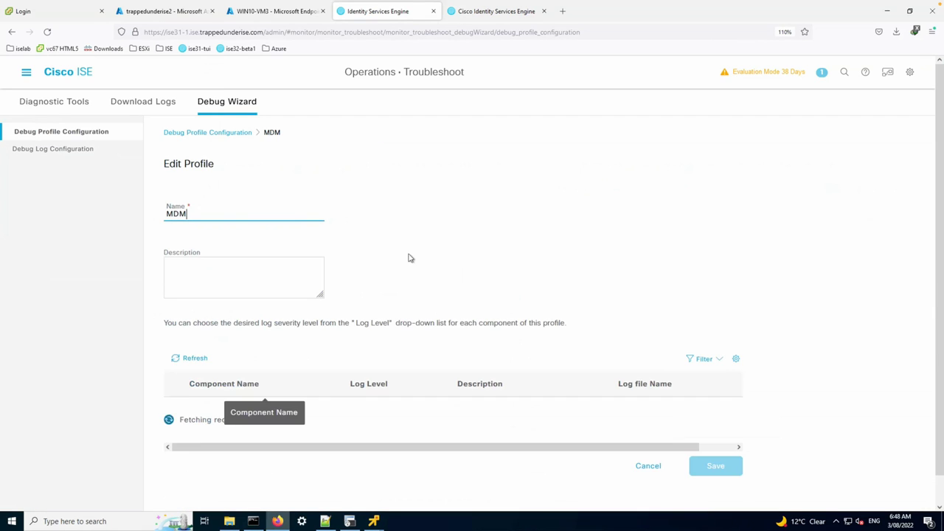
# Filter the MDM profile's components by the TRACE log level, review them and leave the profile without saving
pyautogui.click(720, 361)
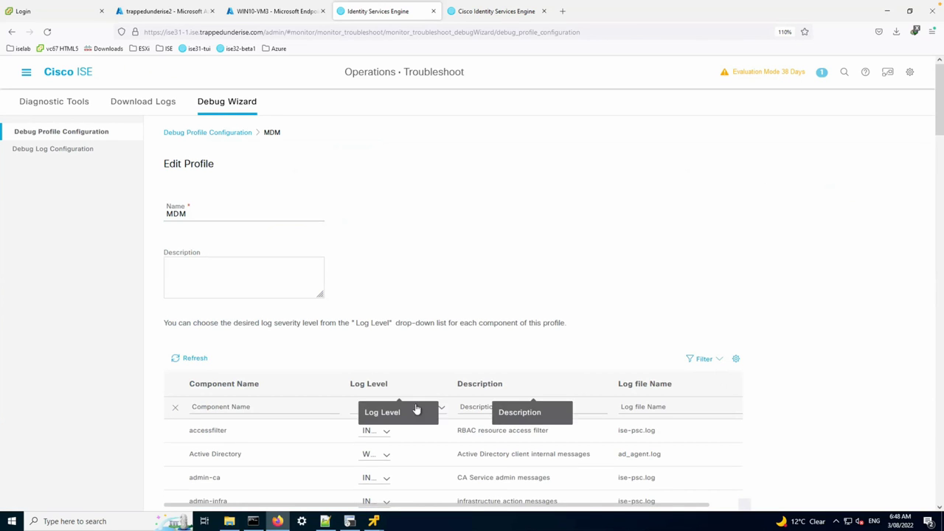
pyautogui.click(441, 408)
pyautogui.click(412, 493)
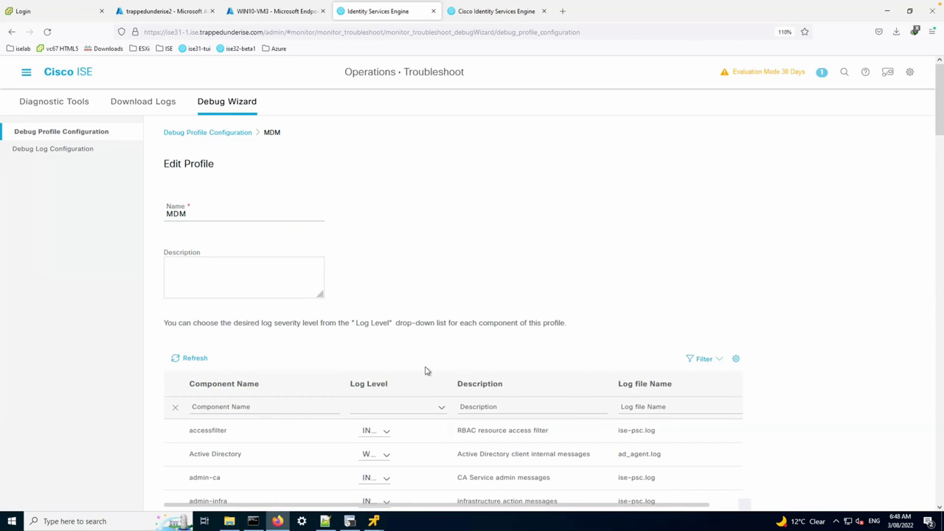
pyautogui.scroll(-3, 454, 367)
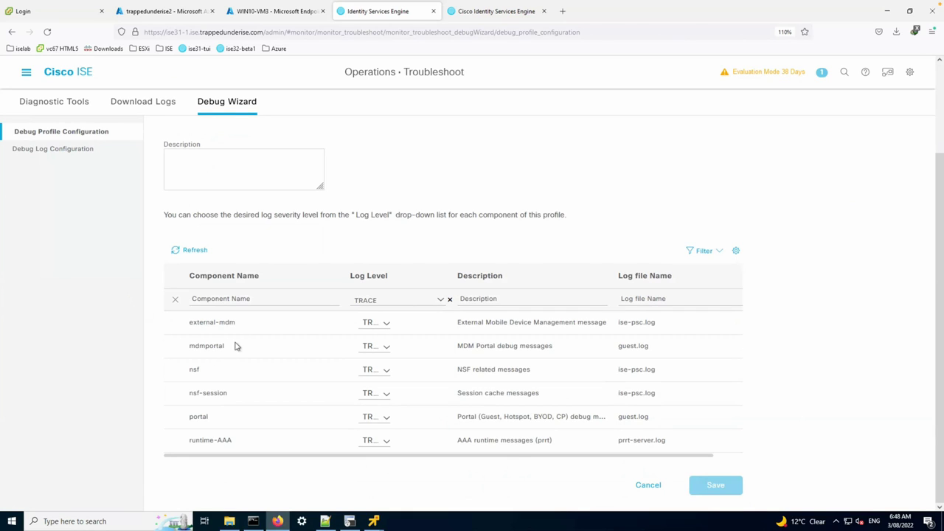
pyautogui.click(654, 485)
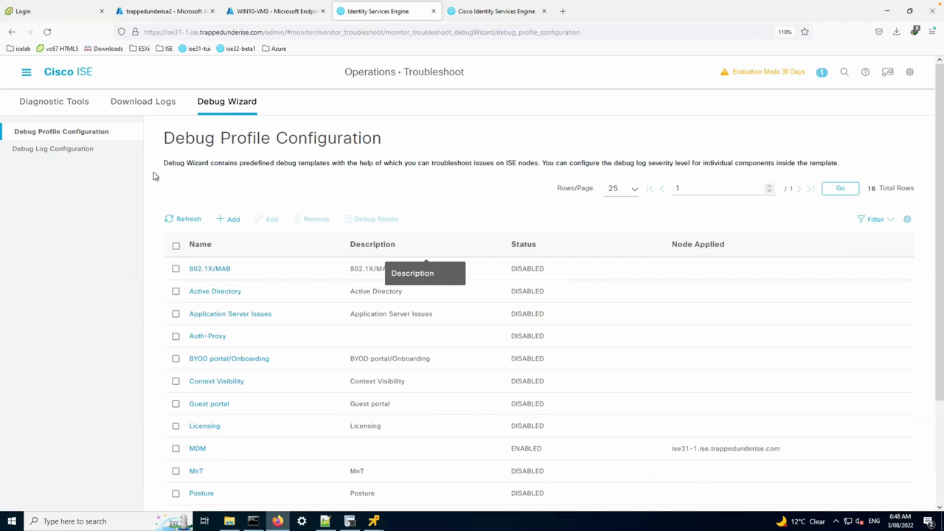
# Download ise-psc.log from the ise-psc debug logs and save it as ise-psc.log.zip in the Debugs folder
pyautogui.click(143, 101)
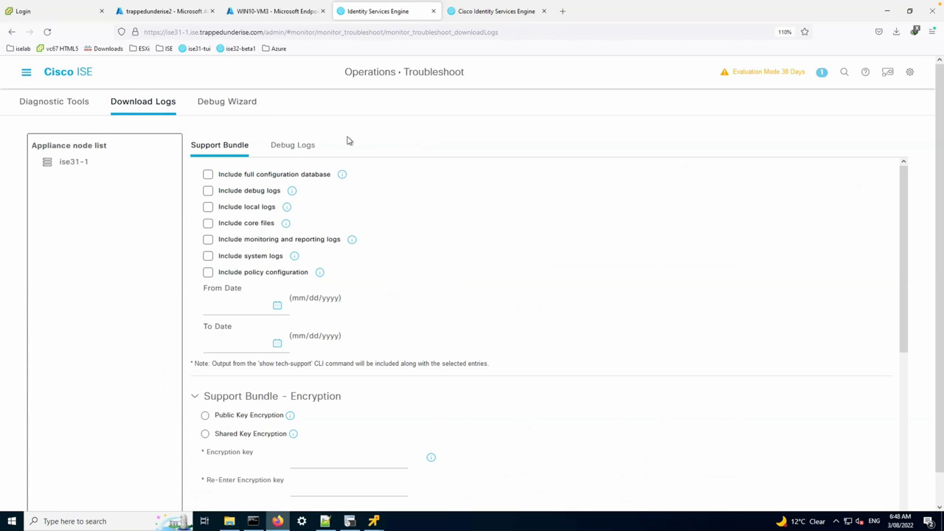
pyautogui.click(296, 147)
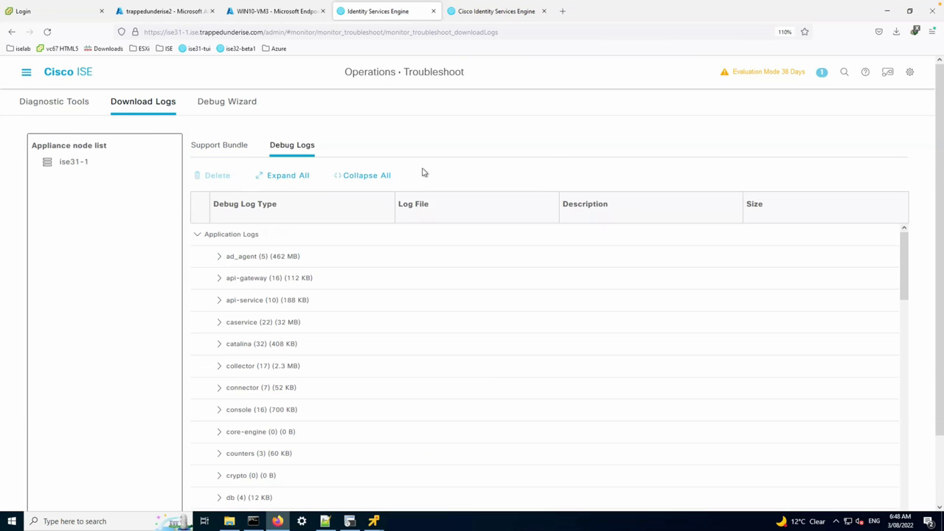
pyautogui.scroll(-5, 323, 378)
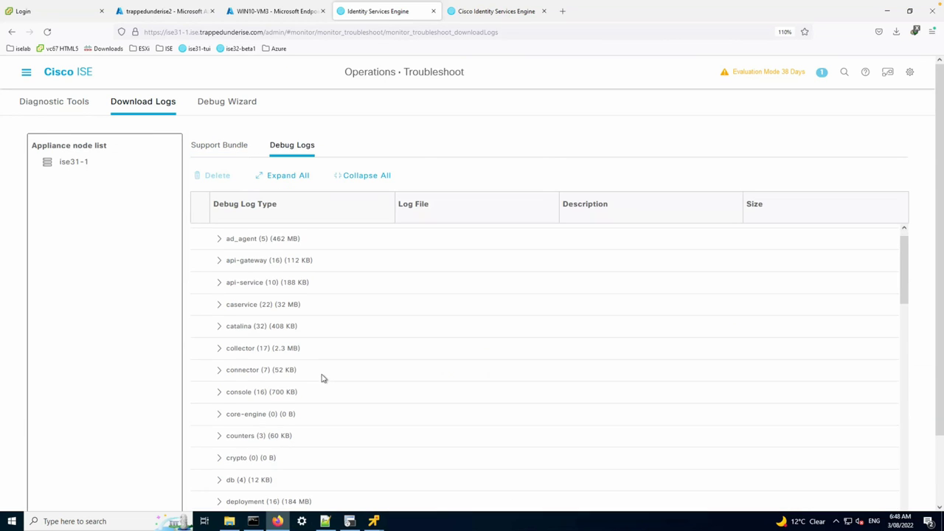
pyautogui.scroll(-2, 321, 382)
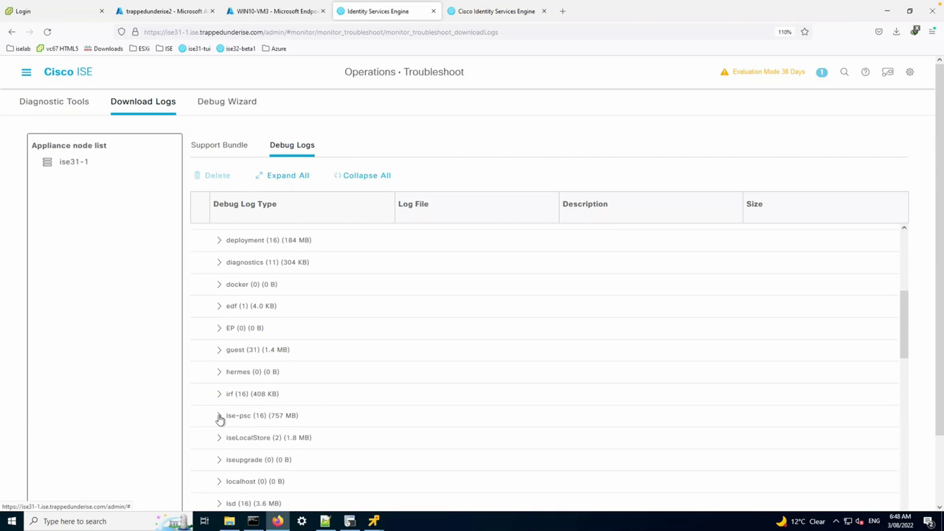
pyautogui.scroll(-1, 301, 410)
pyautogui.click(301, 410)
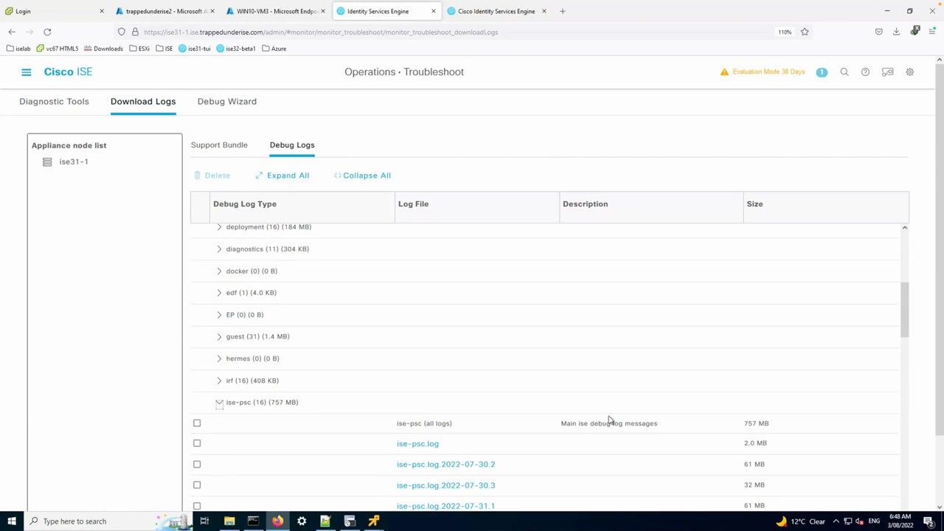
pyautogui.click(423, 445)
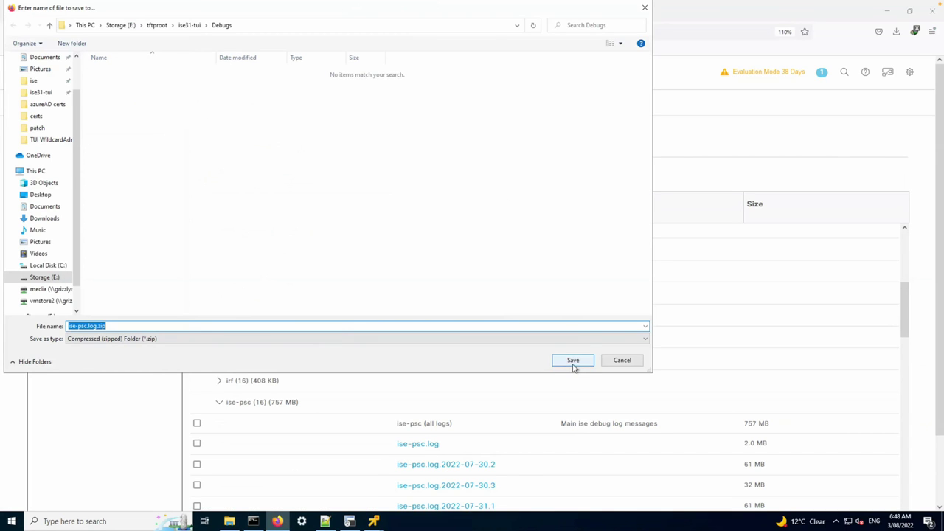
pyautogui.click(573, 360)
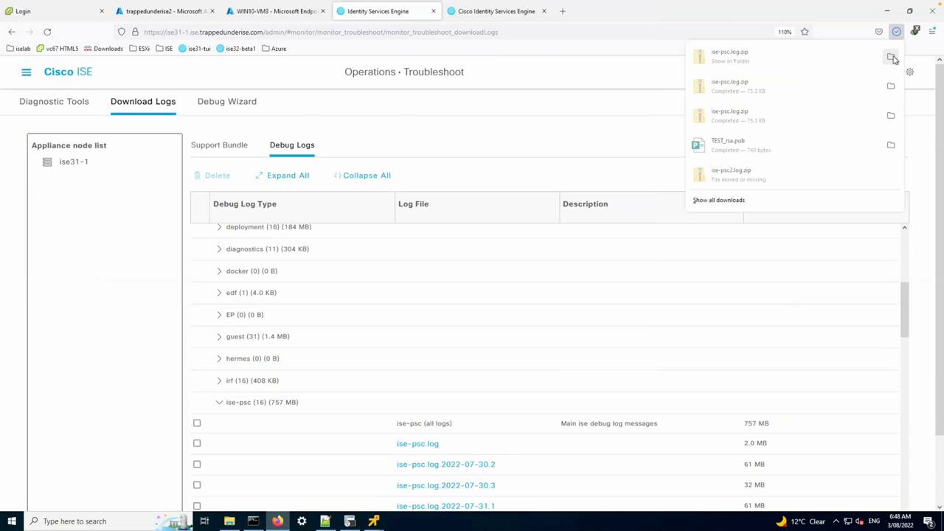
# Show the downloaded ise-psc.log.zip in its folder and extract it there with 7-Zip
pyautogui.click(892, 58)
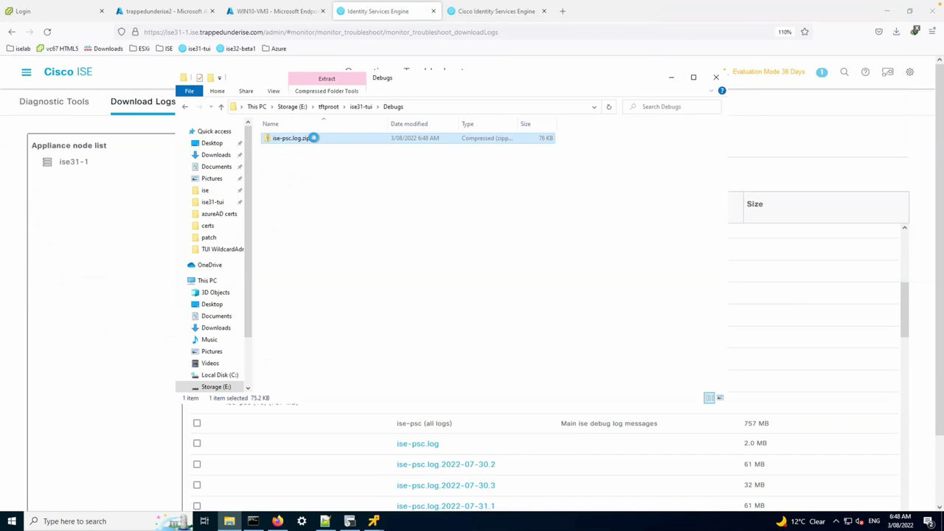
pyautogui.rightClick(314, 138)
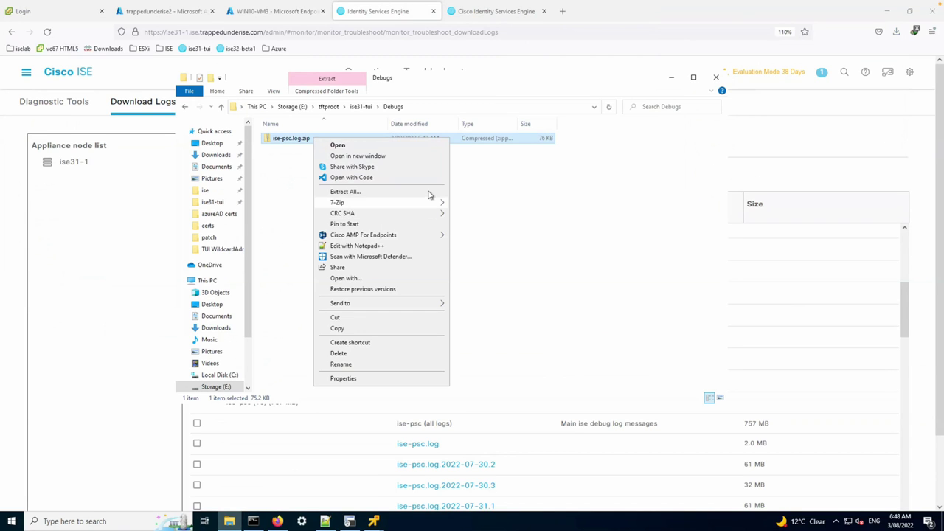
pyautogui.moveTo(428, 202)
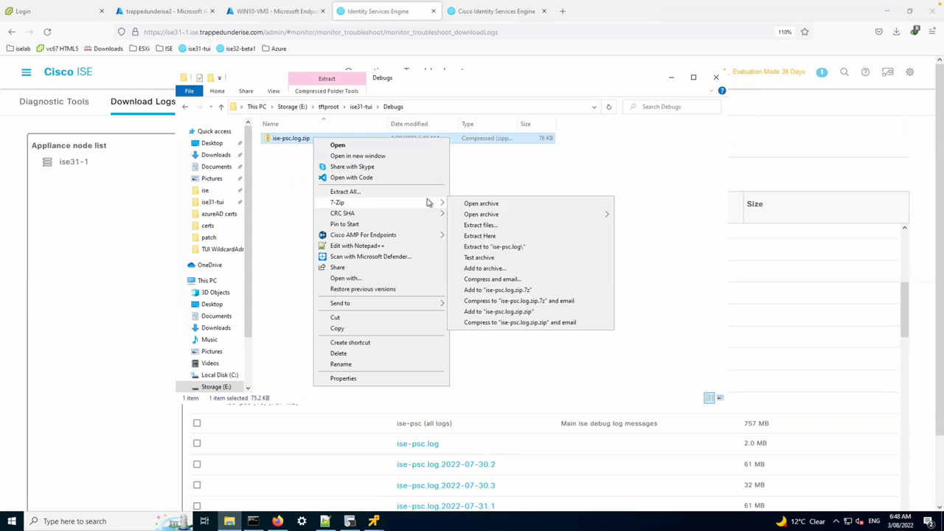
pyautogui.click(517, 235)
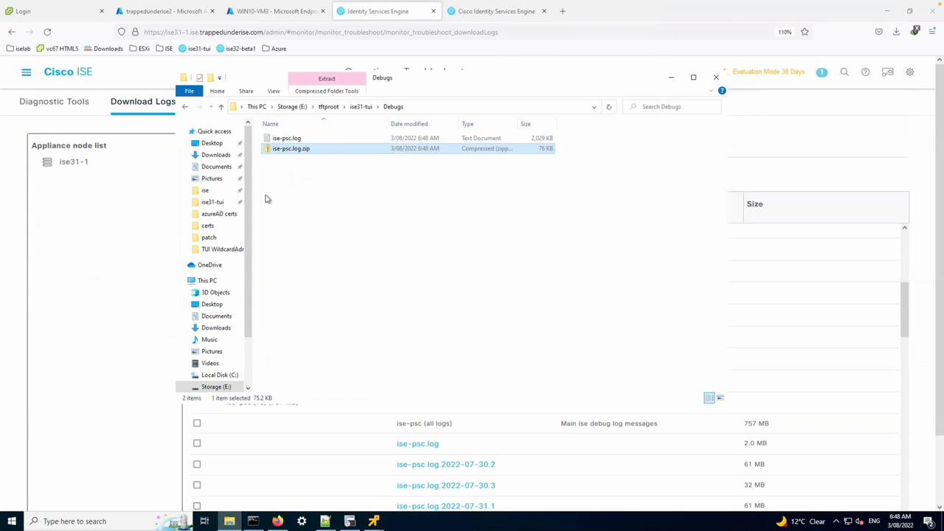
# Open the extracted ise-psc.log in Notepad++ and widen the window slightly
pyautogui.rightClick(306, 143)
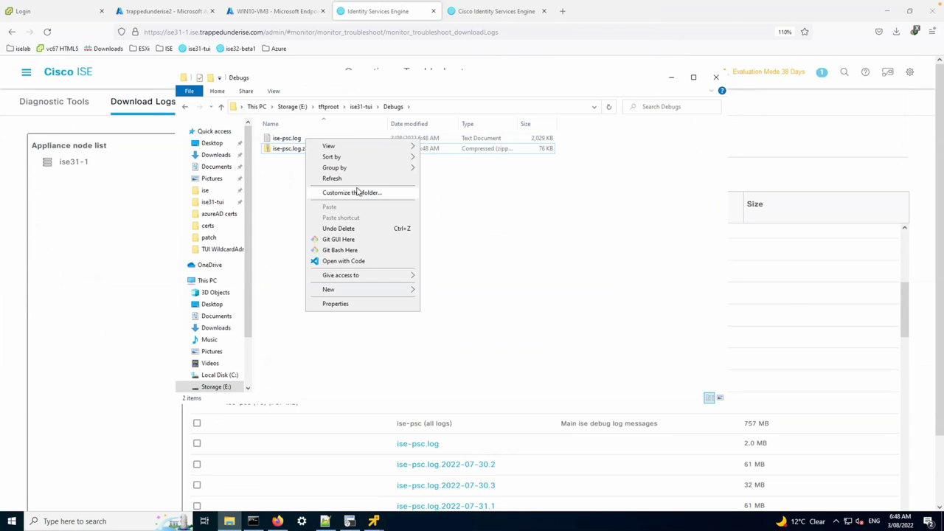
pyautogui.click(288, 140)
pyautogui.rightClick(287, 139)
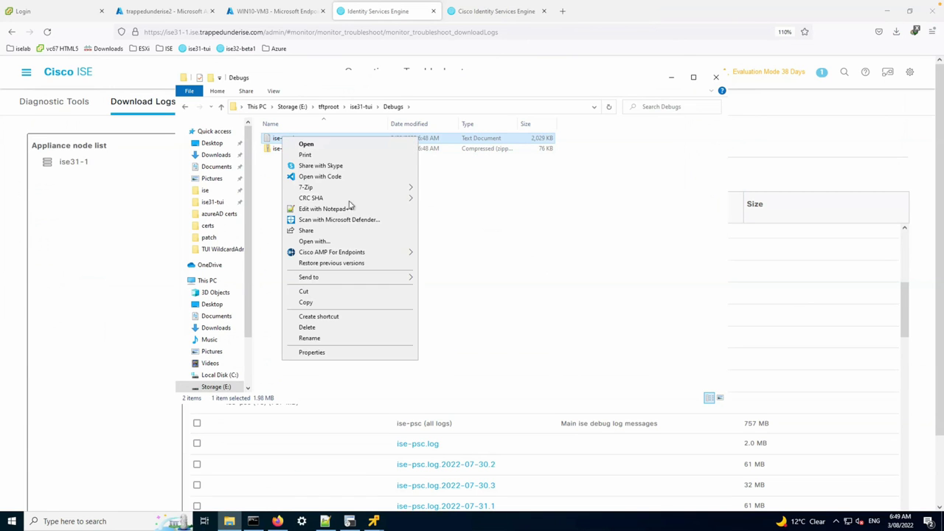
pyautogui.click(358, 210)
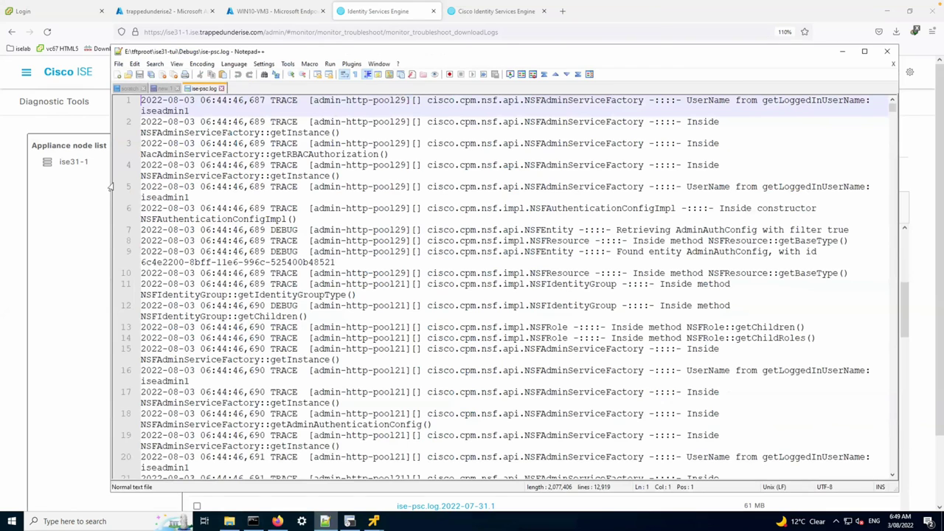
pyautogui.moveTo(112, 187); pyautogui.dragTo(100, 186)
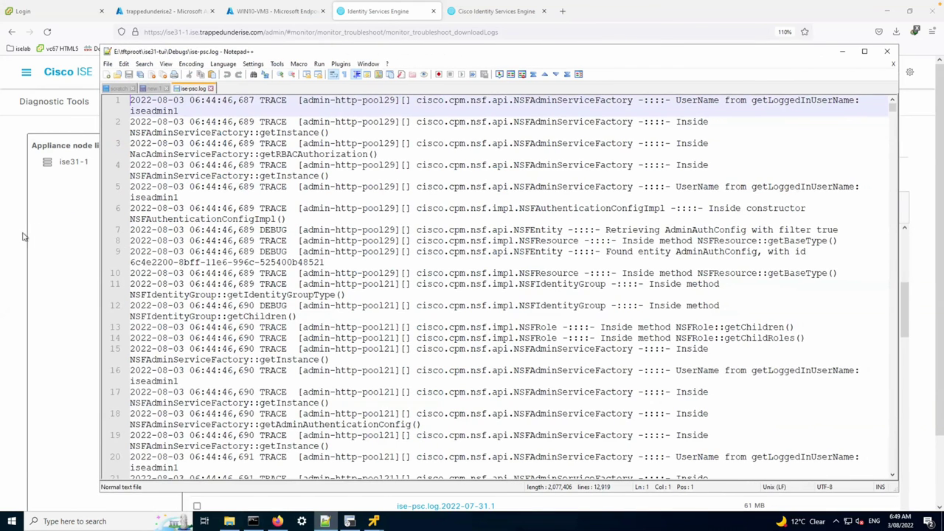
# Copy the Microsoft Endpoint Manager GUID from the Subject Alternative Name URI in the Cisco ISE authentication details for WIN10-VM3
pyautogui.click(34, 231)
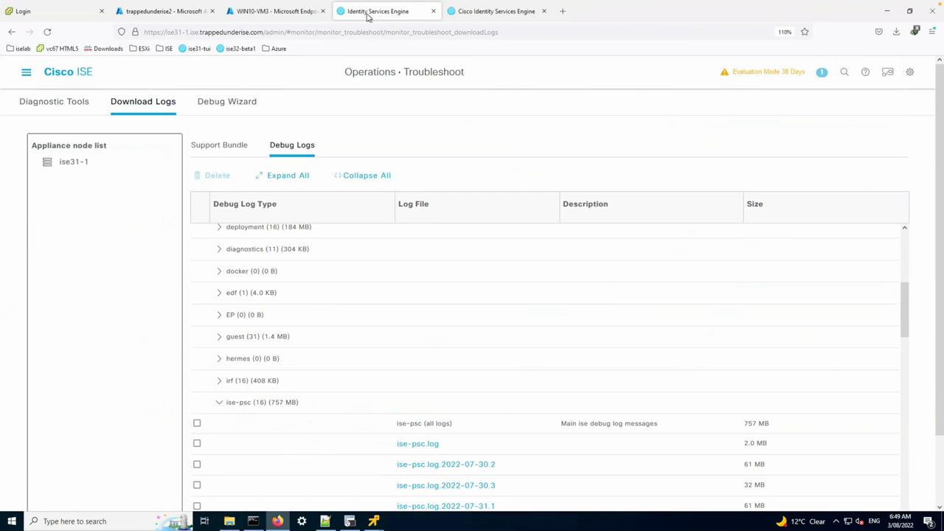
pyautogui.click(487, 19)
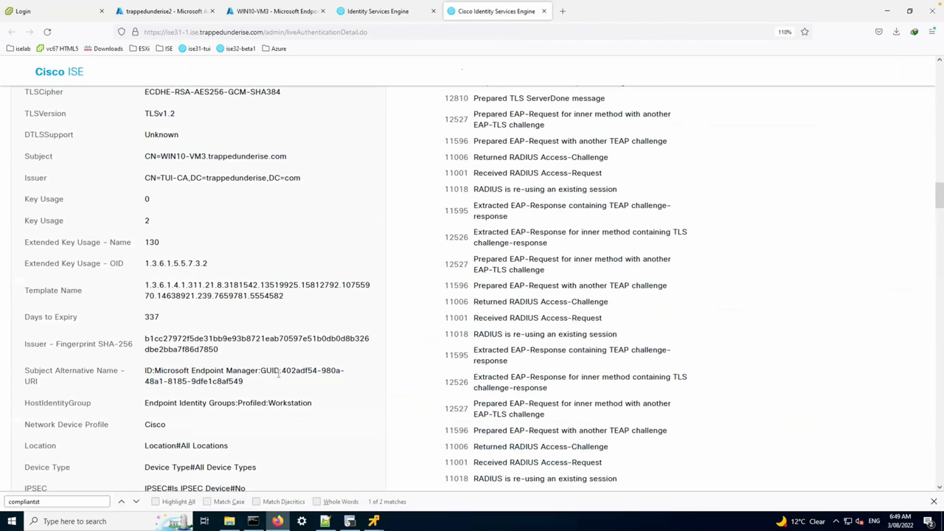
pyautogui.moveTo(282, 370); pyautogui.dragTo(244, 383)
pyautogui.hotkey('ctrl', 'c')
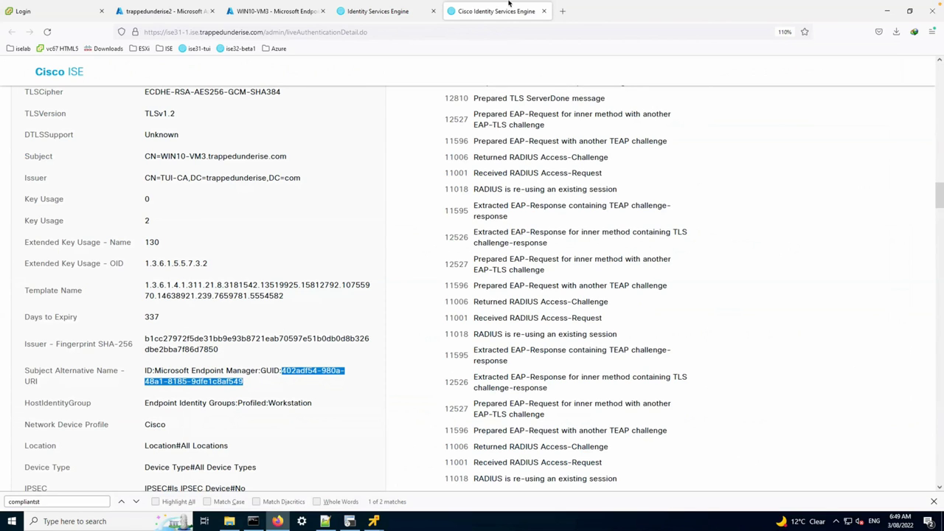
# Search ise-psc.log in Notepad++ for the copied GUID and examine the session attributes around the match
pyautogui.click(325, 521)
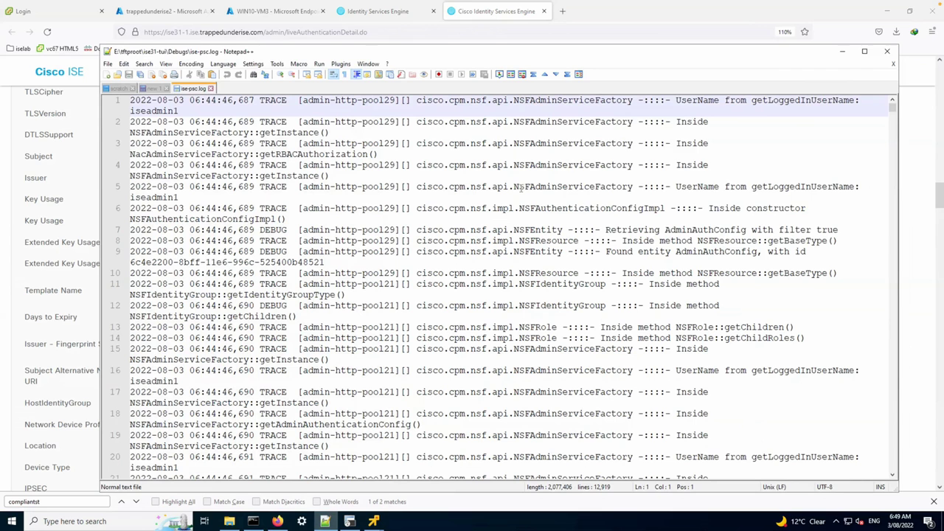
pyautogui.hotkey('ctrl', 'f')
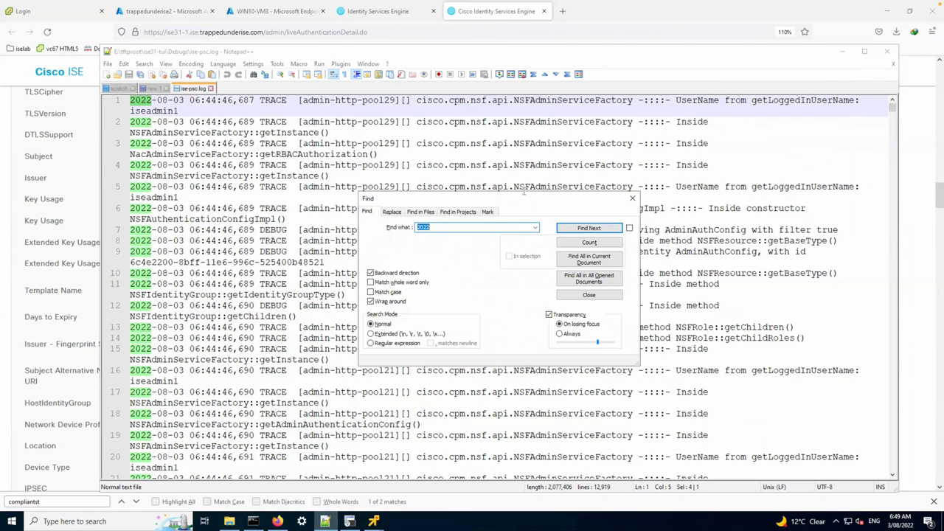
pyautogui.hotkey('ctrl', 'v')
pyautogui.press('Return')
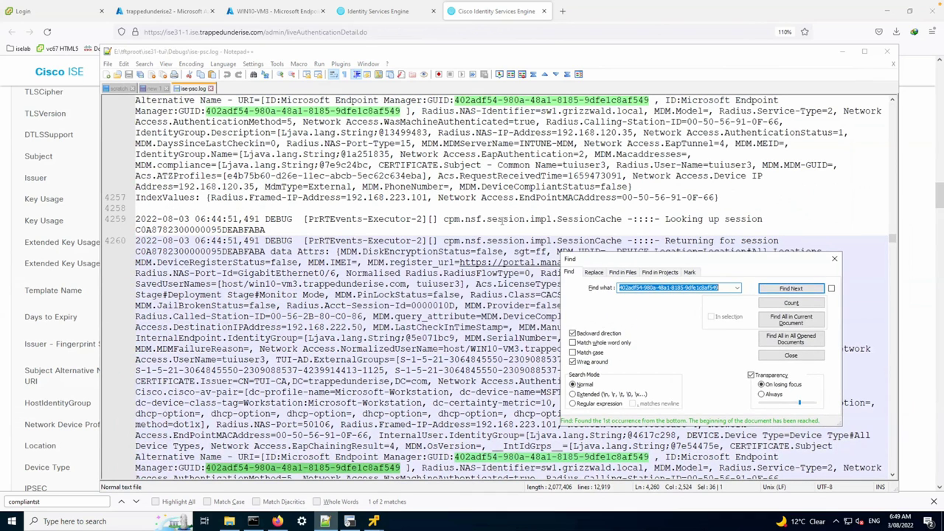
pyautogui.scroll(3, 894, 102)
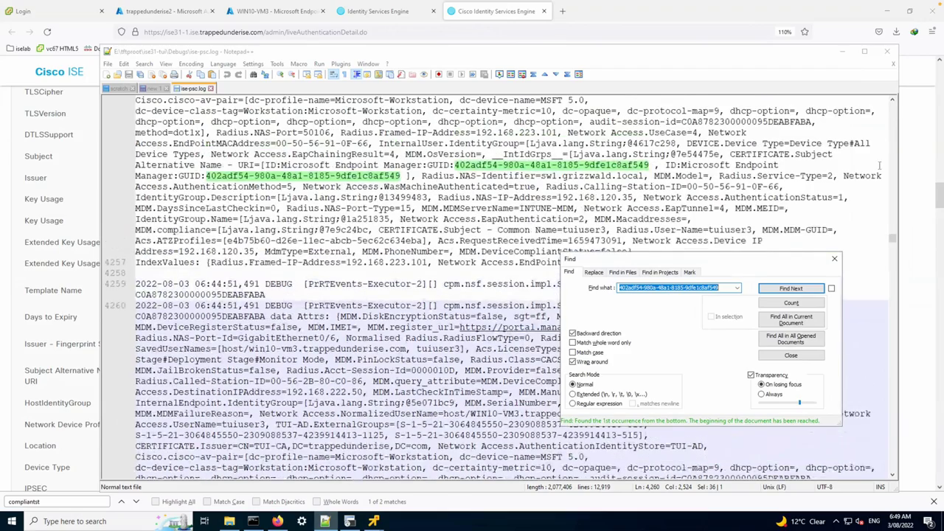
pyautogui.scroll(1, 894, 102)
pyautogui.scroll(1, 895, 100)
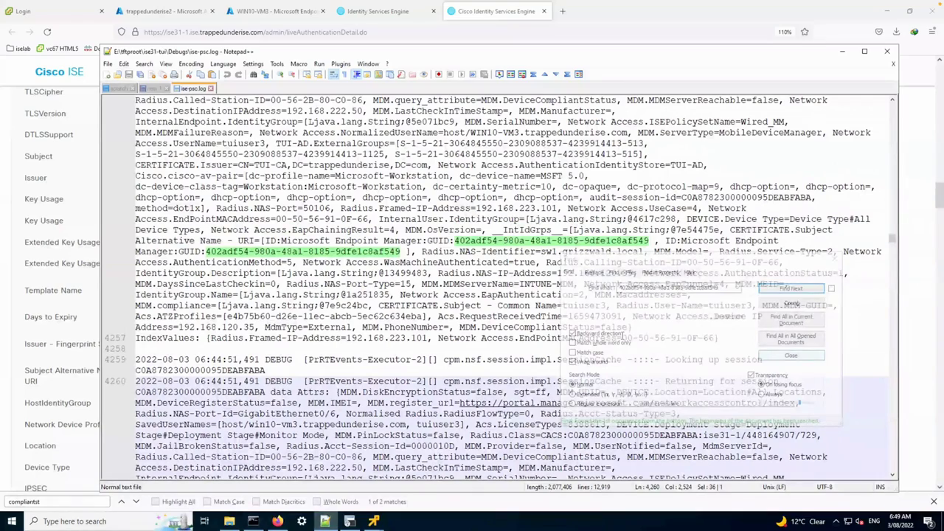
# Copy the WIN10-VM3 session attributes, including IndexValues, from ise-psc.log into a new document
pyautogui.click(791, 355)
pyautogui.moveTo(720, 338); pyautogui.dragTo(130, 104)
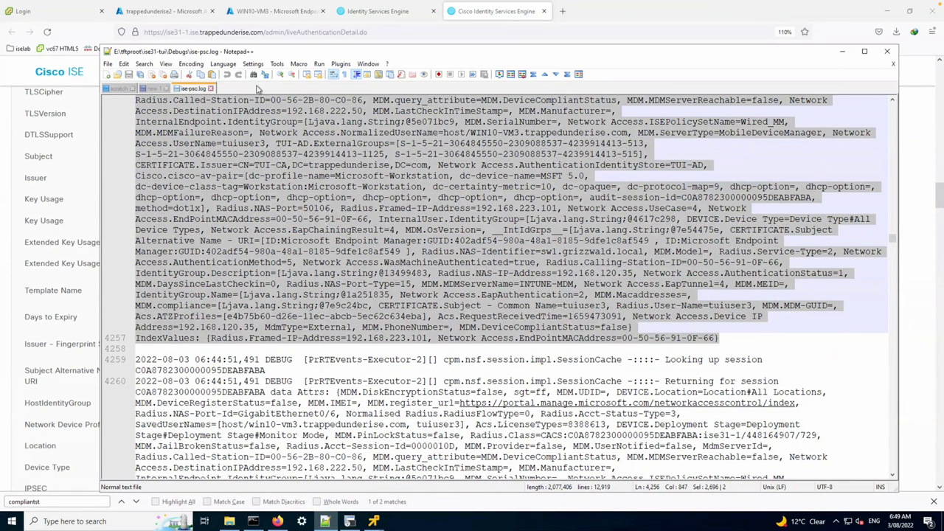
pyautogui.hotkey('ctrl', 'n')
pyautogui.hotkey('ctrl', 'v')
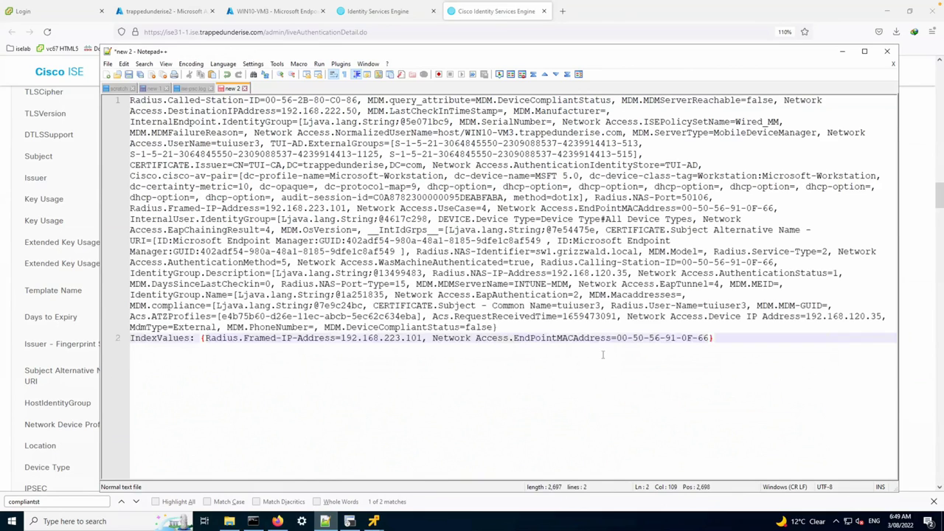
# Search the new document for "compli" and highlight the final DeviceCompliantStatus attribute of the WIN10-VM3 session
pyautogui.hotkey('ctrl', 'f')
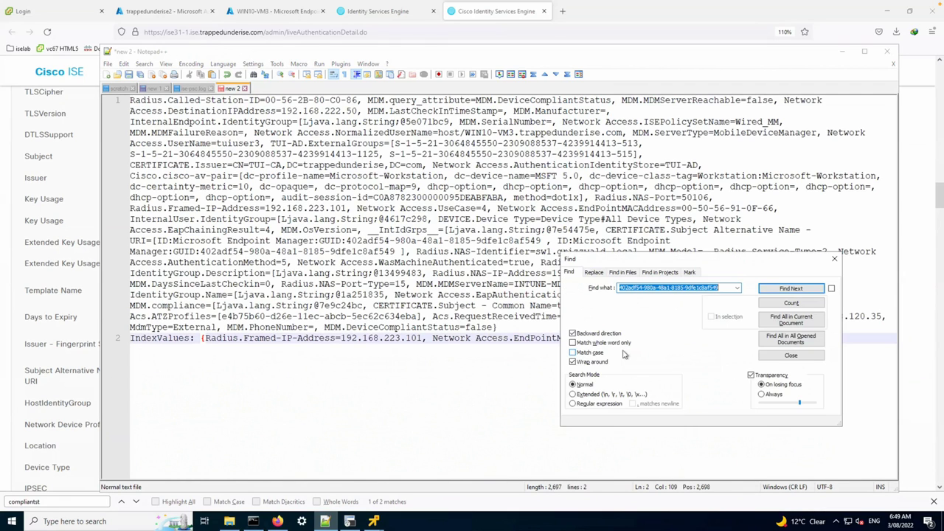
pyautogui.write('compli')
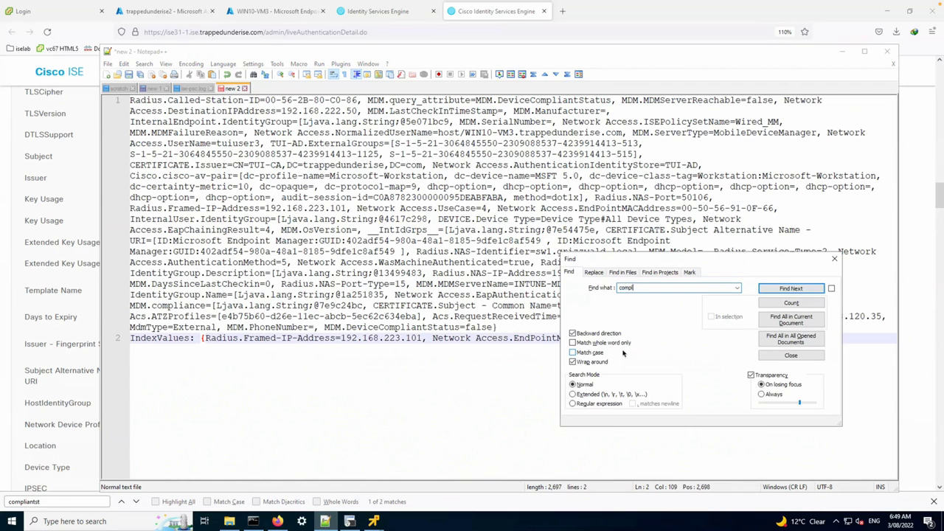
pyautogui.click(784, 289)
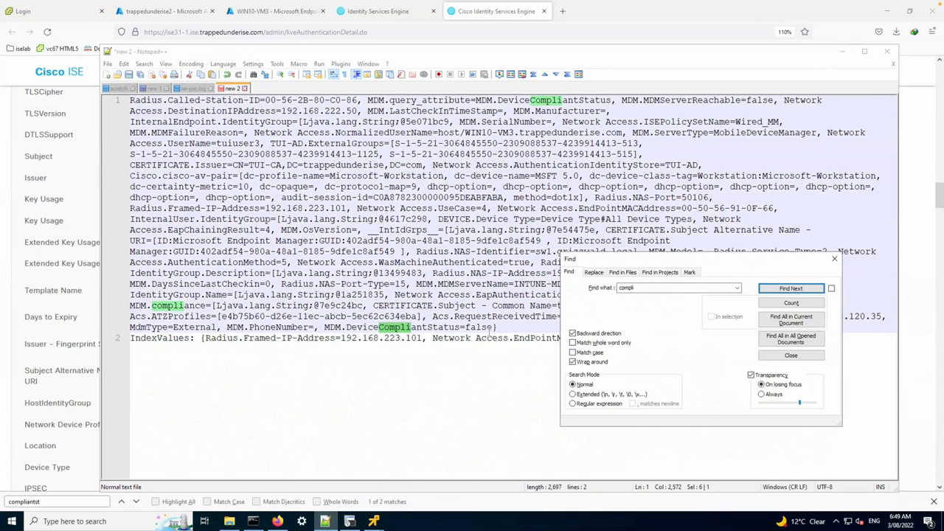
pyautogui.moveTo(491, 330); pyautogui.dragTo(342, 327)
# Search the new document for "guid" and highlight the Microsoft Endpoint Manager GUID in the Subject Alternative Name URI
pyautogui.click(688, 290)
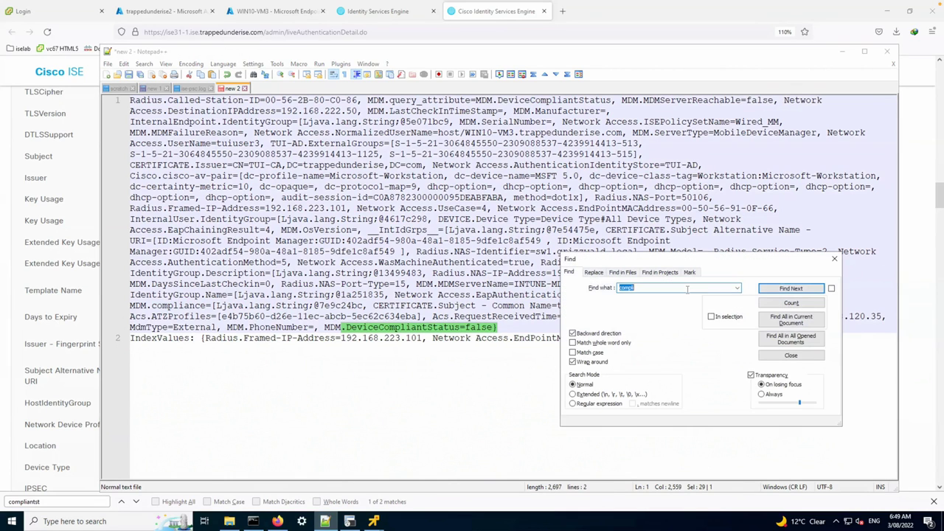
pyautogui.write('guid')
pyautogui.press('Return')
pyautogui.moveTo(664, 260); pyautogui.dragTo(688, 278)
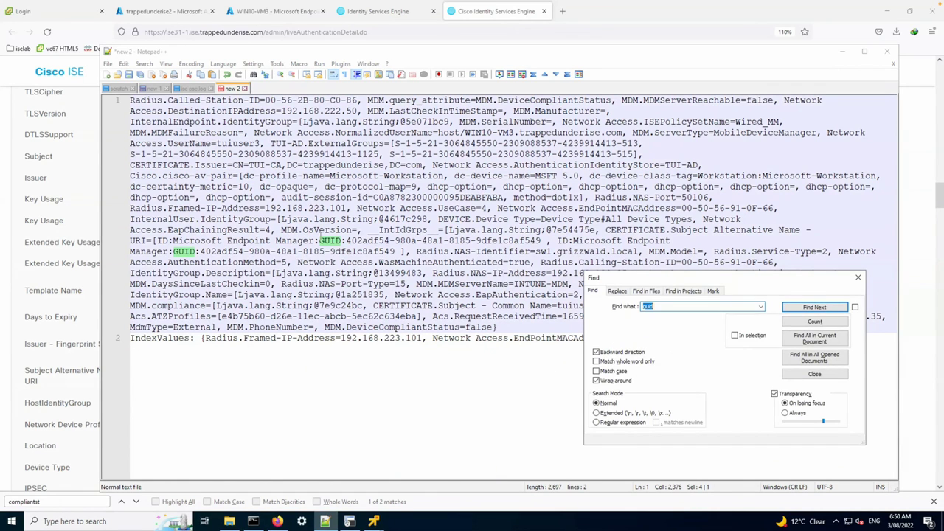
pyautogui.moveTo(342, 241); pyautogui.dragTo(521, 252)
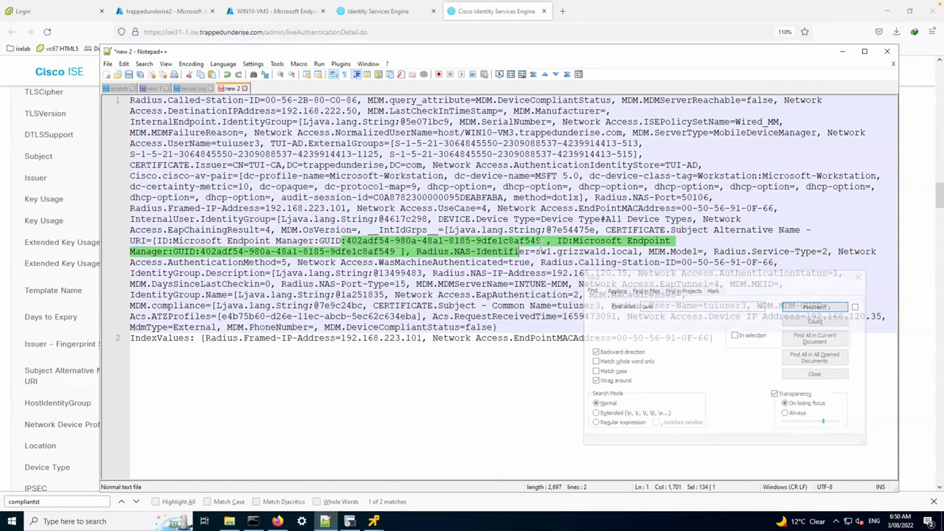
# Switch to Cisco ISE in Firefox and open the authentication details of the successful SURFACE1 Wireless Secure record from the RADIUS Live Logs
pyautogui.click(378, 11)
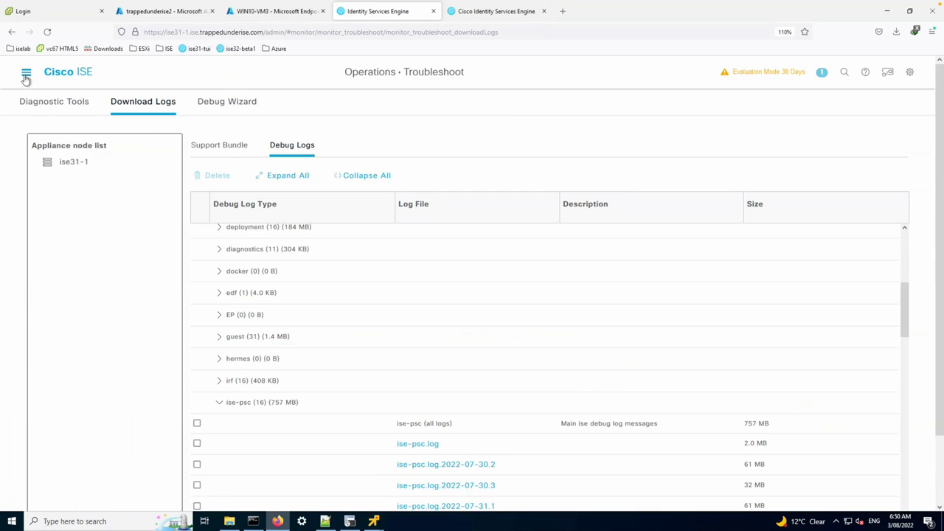
pyautogui.hotkey('ctrl', '/')
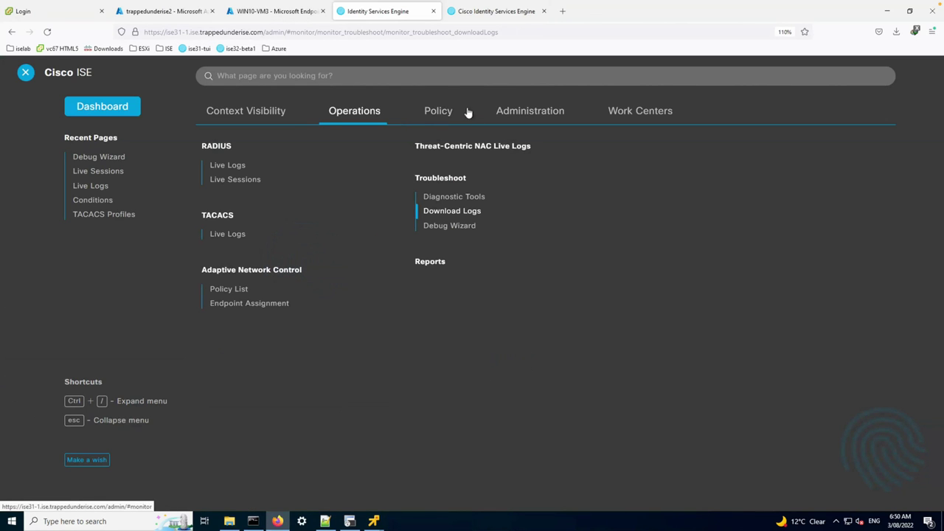
pyautogui.click(223, 166)
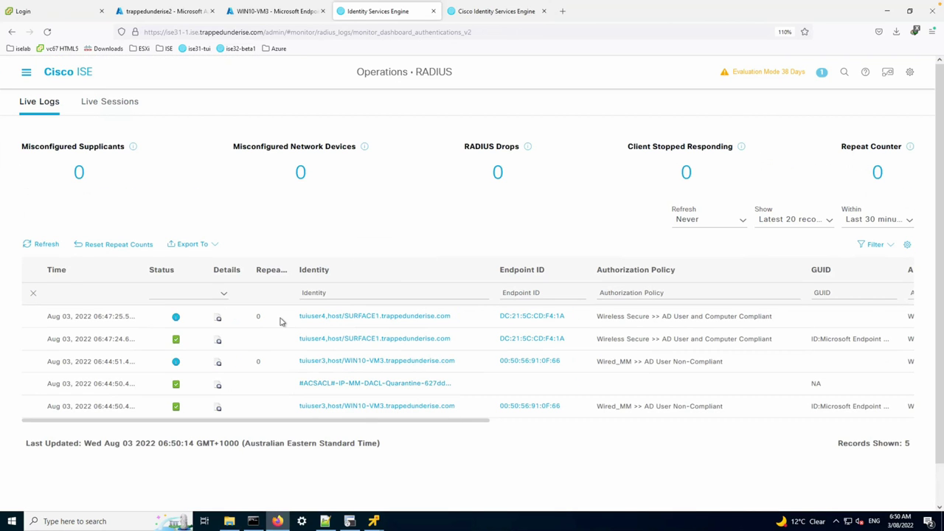
pyautogui.click(221, 341)
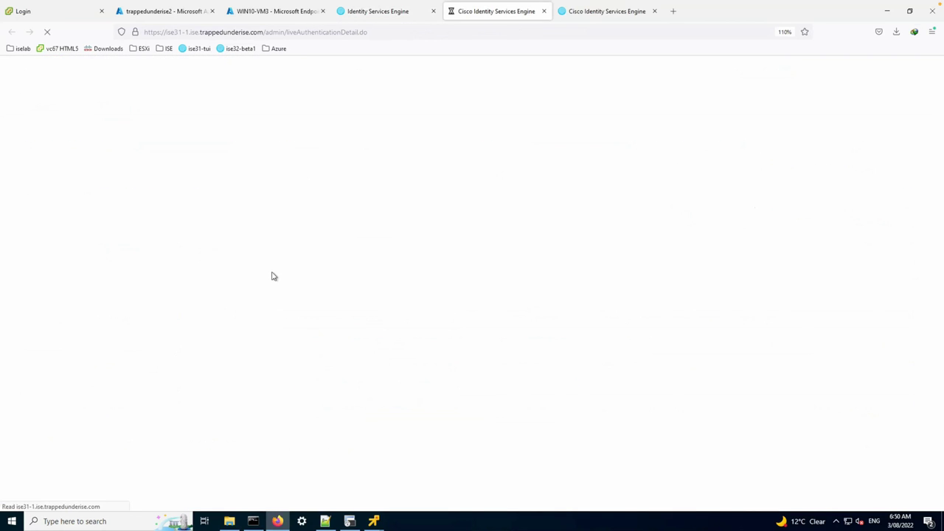
# Find "guid" in the SURFACE1 authentication details and copy the Microsoft Endpoint Manager GUID from the Subject Alternative Name URI
pyautogui.scroll(-1, 319, 428)
pyautogui.hotkey('ctrl', 'f')
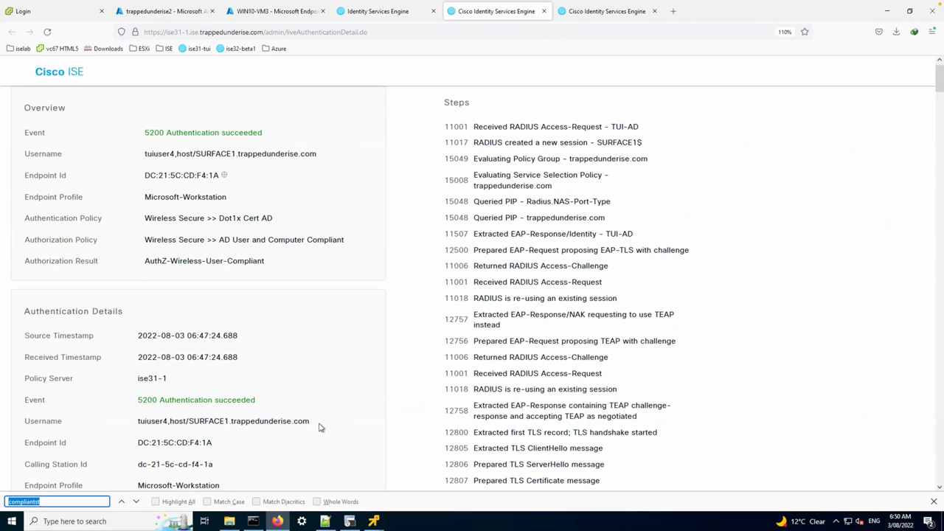
pyautogui.write('guid')
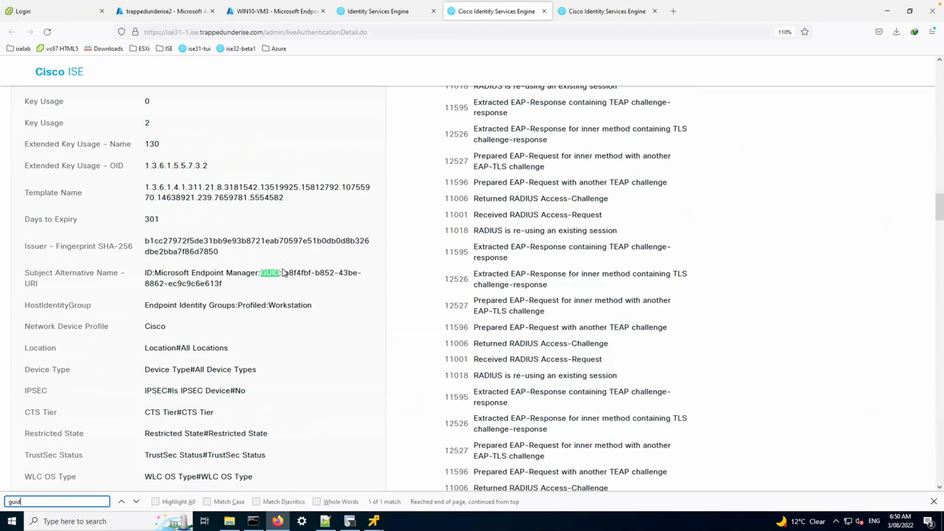
pyautogui.moveTo(282, 278); pyautogui.dragTo(288, 286)
pyautogui.hotkey('ctrl', 'c')
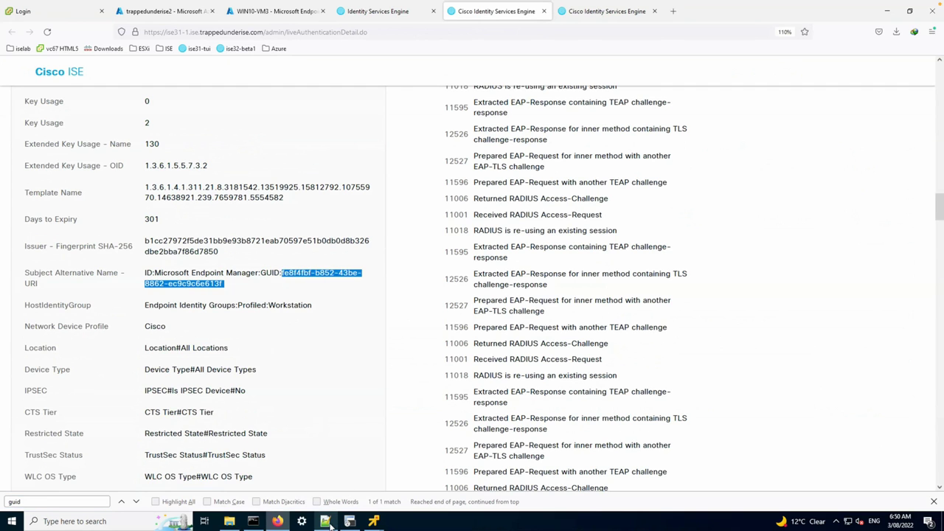
# Switch to Notepad++ and try to find the copied SURFACE1 GUID in new 2 and within the selected text of ise-psc.log
pyautogui.hotkey('alt', 'Tab')
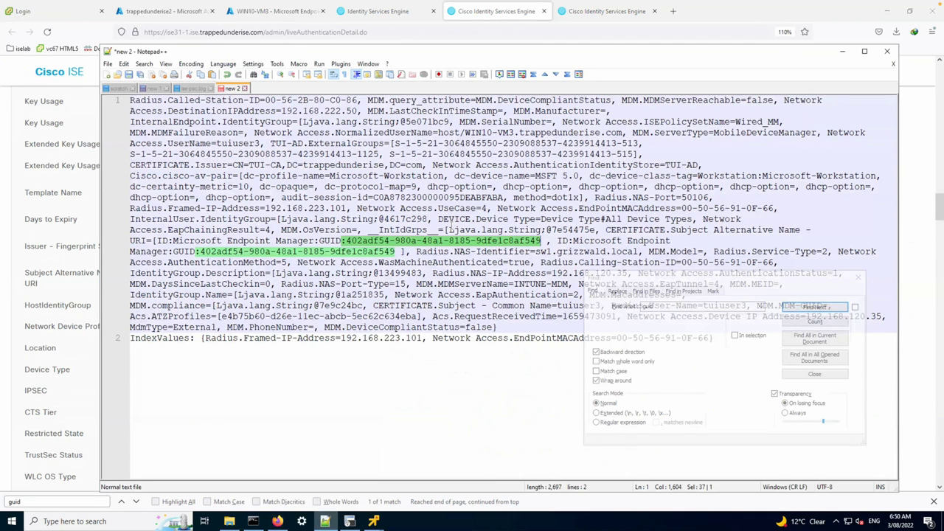
pyautogui.hotkey('ctrl', 'f')
pyautogui.hotkey('ctrl', 'v')
pyautogui.press('Return')
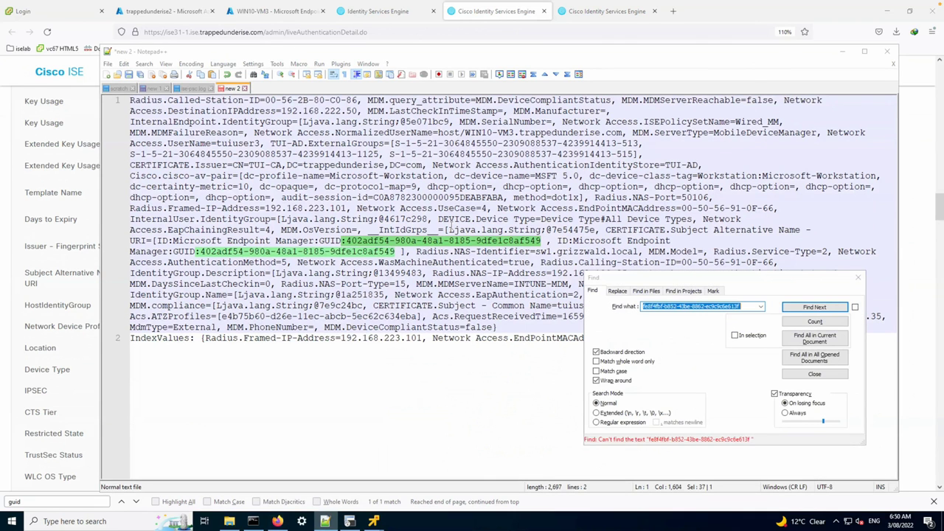
pyautogui.click(194, 88)
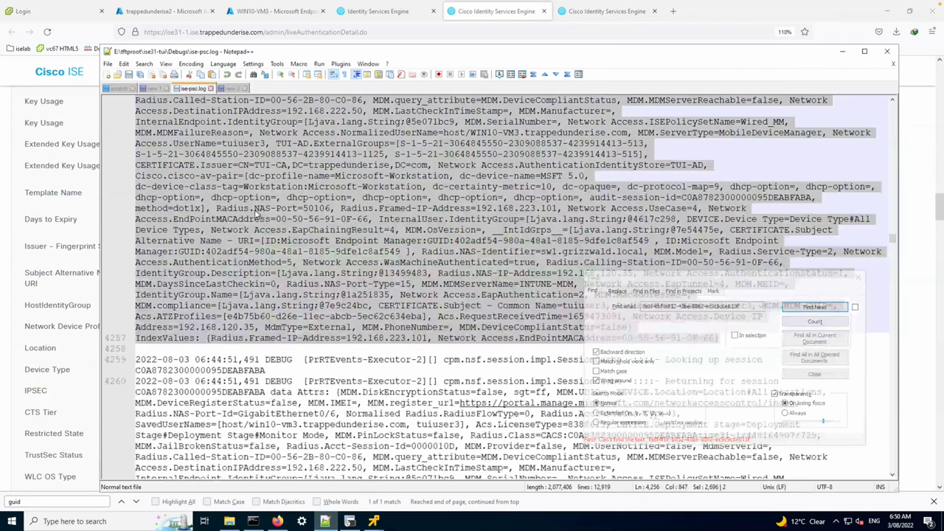
pyautogui.click(760, 278)
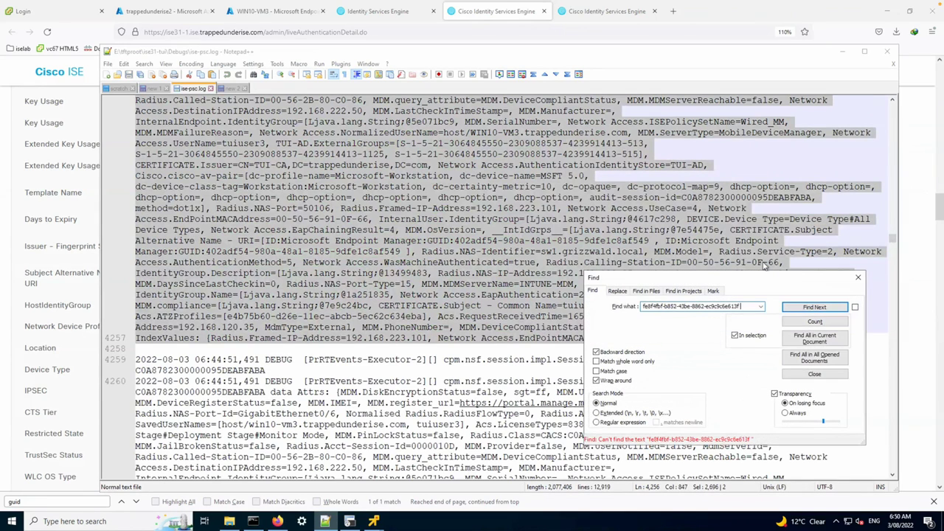
pyautogui.click(814, 307)
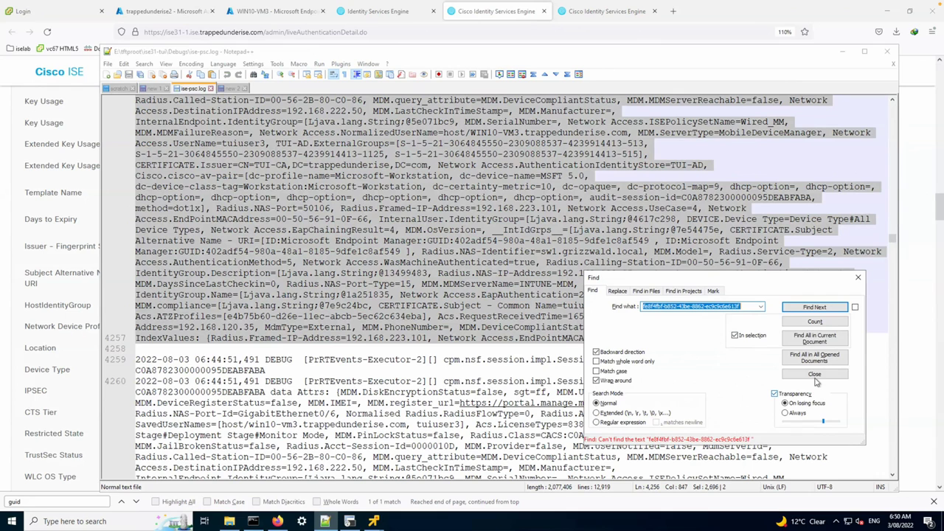
pyautogui.click(814, 375)
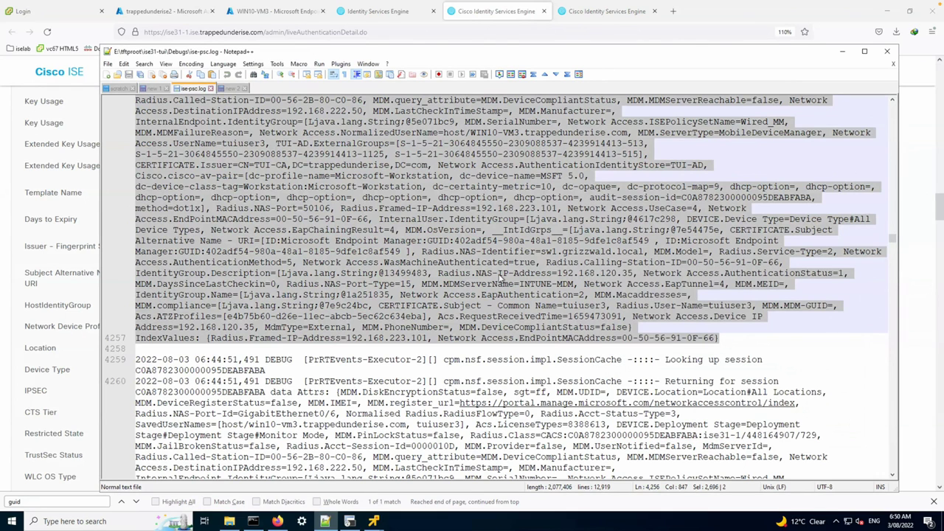
# Copy the SURFACE1 GUID again from the Subject Alternative Name URI in Firefox and return to ise-psc.log in Notepad++
pyautogui.hotkey('alt', 'Tab')
pyautogui.moveTo(282, 273); pyautogui.dragTo(223, 284)
pyautogui.hotkey('ctrl', 'c')
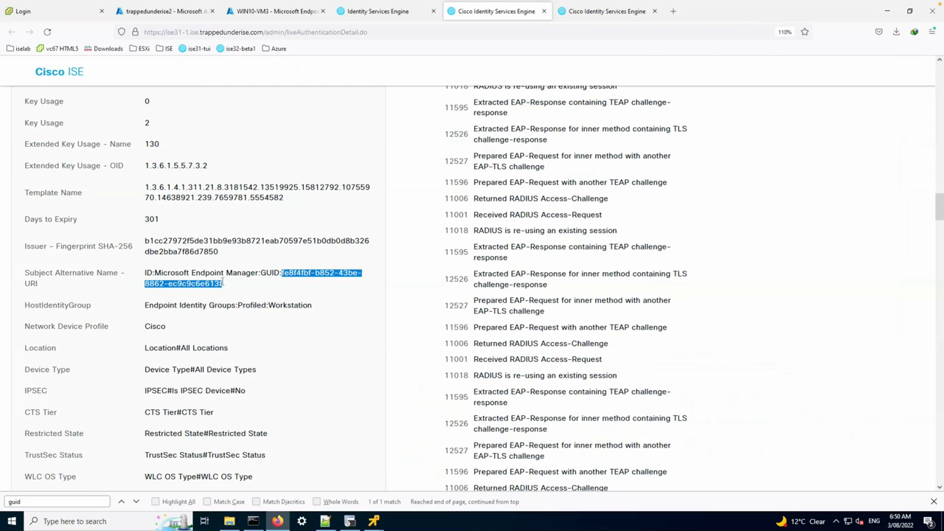
pyautogui.hotkey('alt', 'Tab')
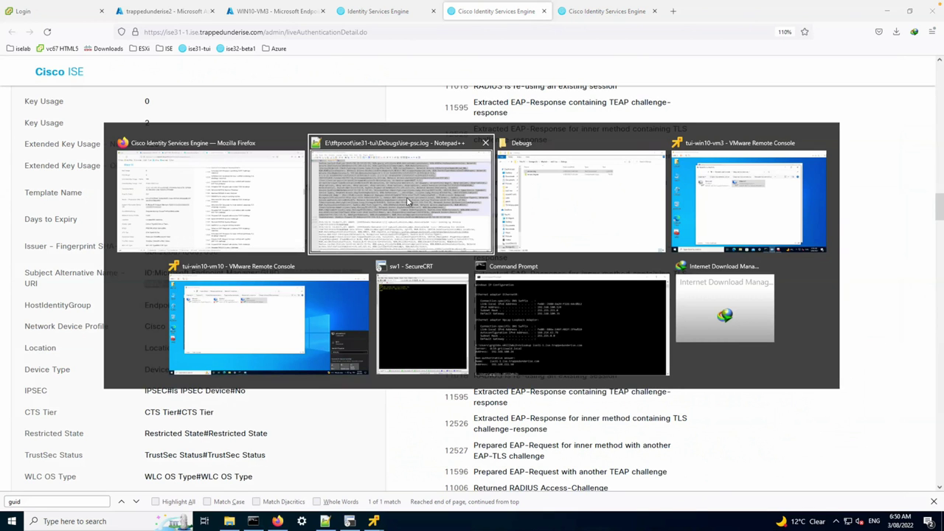
pyautogui.click(406, 197)
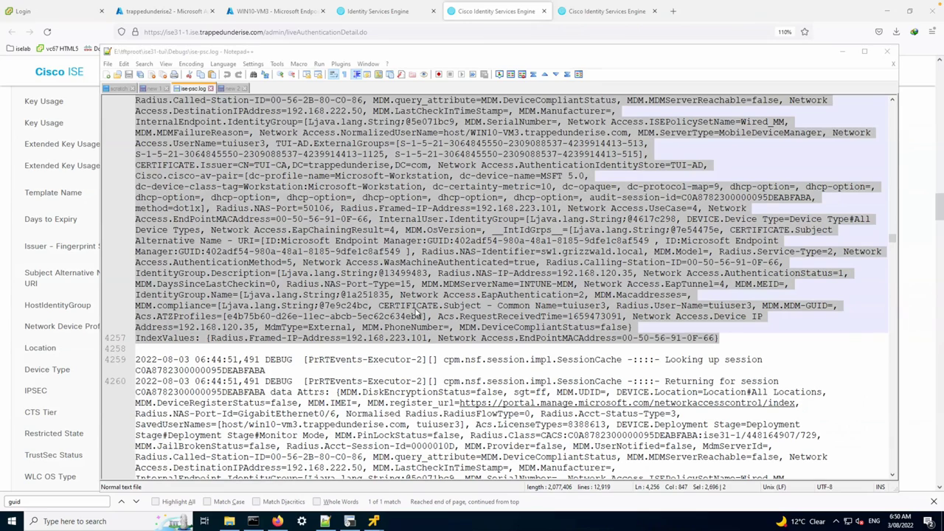
# Search the whole of ise-psc.log for the copied SURFACE1 GUID and close the Find dialog
pyautogui.doubleClick(430, 284)
pyautogui.hotkey('ctrl', 'f')
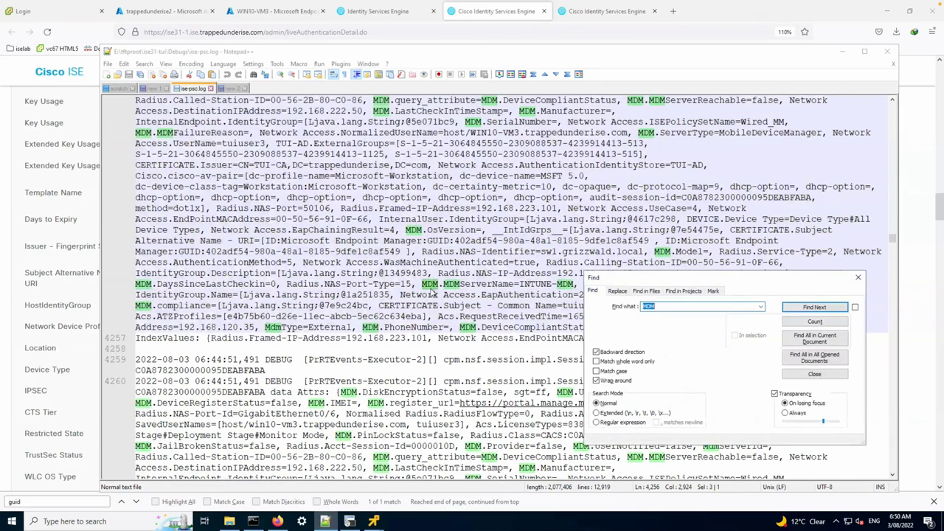
pyautogui.hotkey('ctrl', 'v')
pyautogui.press('Return')
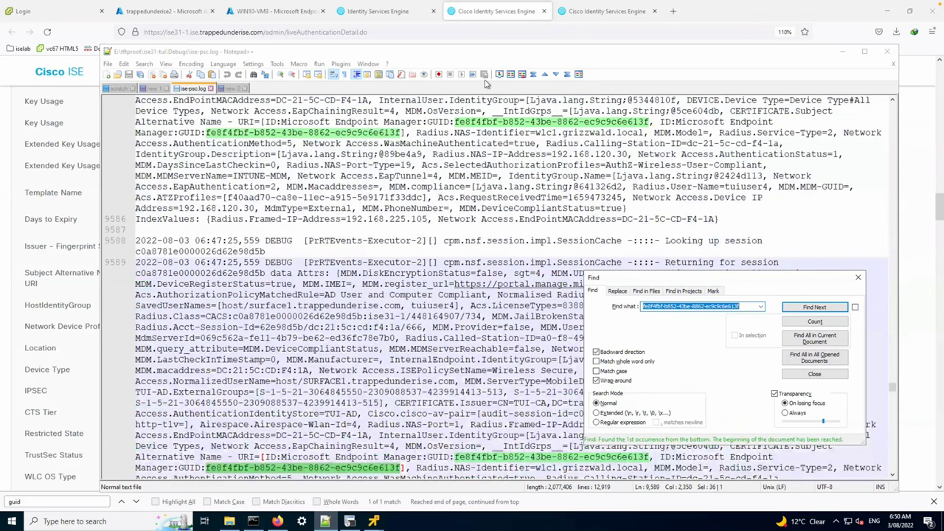
pyautogui.press('Tab')
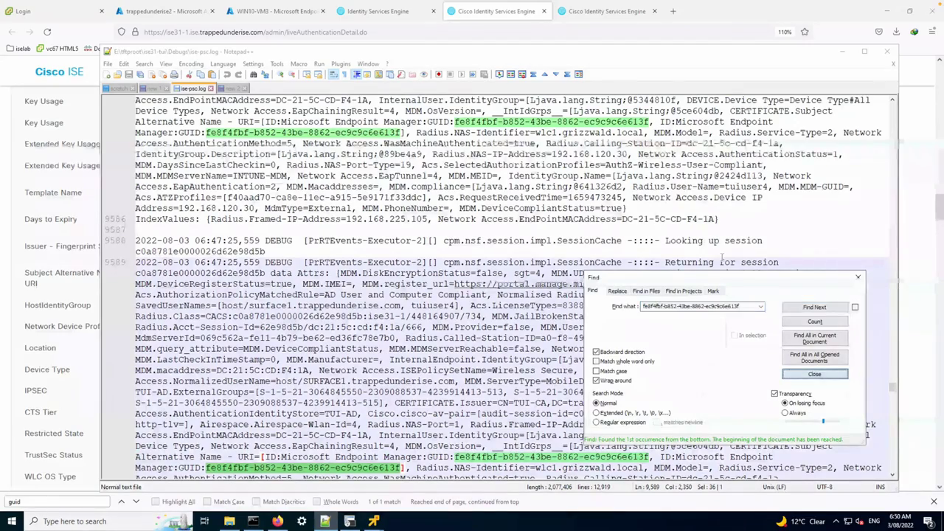
pyautogui.press('Return')
# Copy the SURFACE1 session attributes through IndexValues from ise-psc.log and paste them below the WIN10-VM3 block in new 2, separated by a blank line
pyautogui.moveTo(720, 219); pyautogui.dragTo(229, 87)
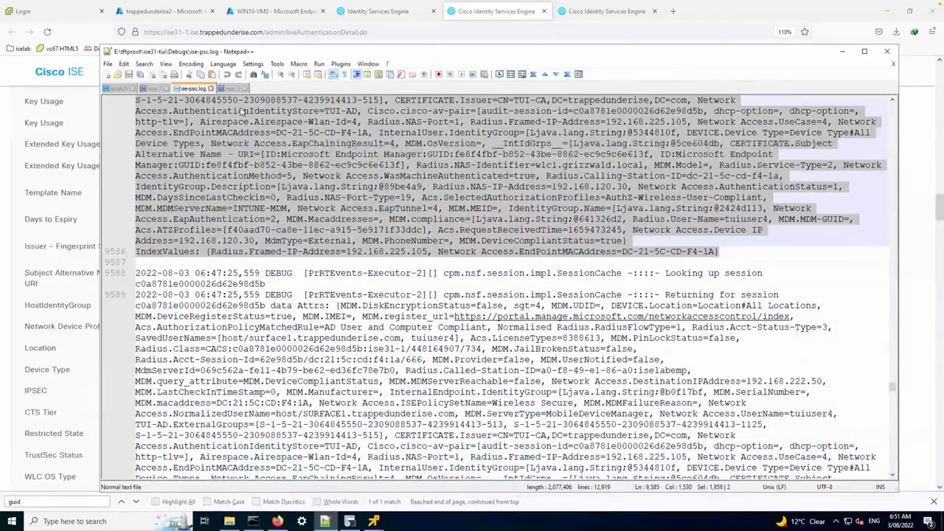
pyautogui.click(229, 87)
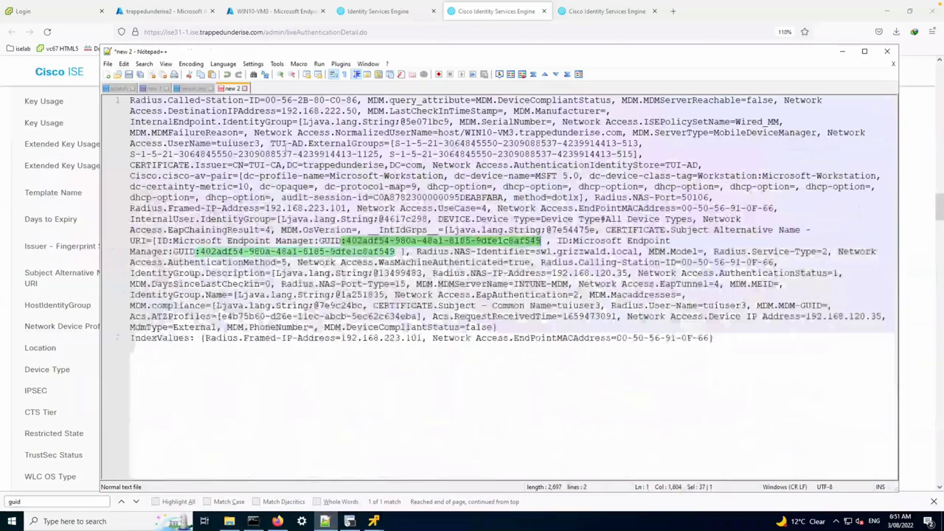
pyautogui.click(424, 384)
pyautogui.press('Return')
pyautogui.press('Return')
pyautogui.hotkey('ctrl', 'v')
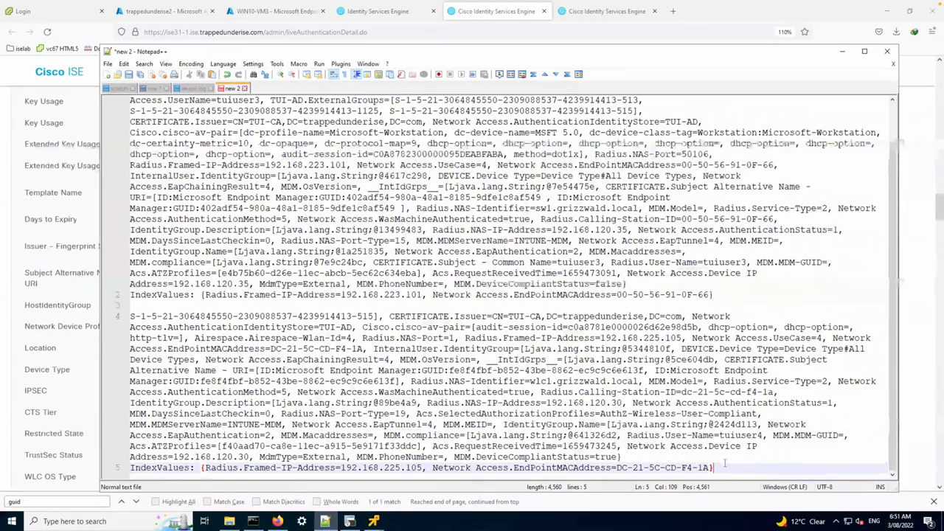
# Search new 2 for guid and highlight the Subject Alternative Name GUIDs in the WIN10-VM3 and SURFACE1 blocks to compare them
pyautogui.moveTo(726, 461); pyautogui.dragTo(445, 457)
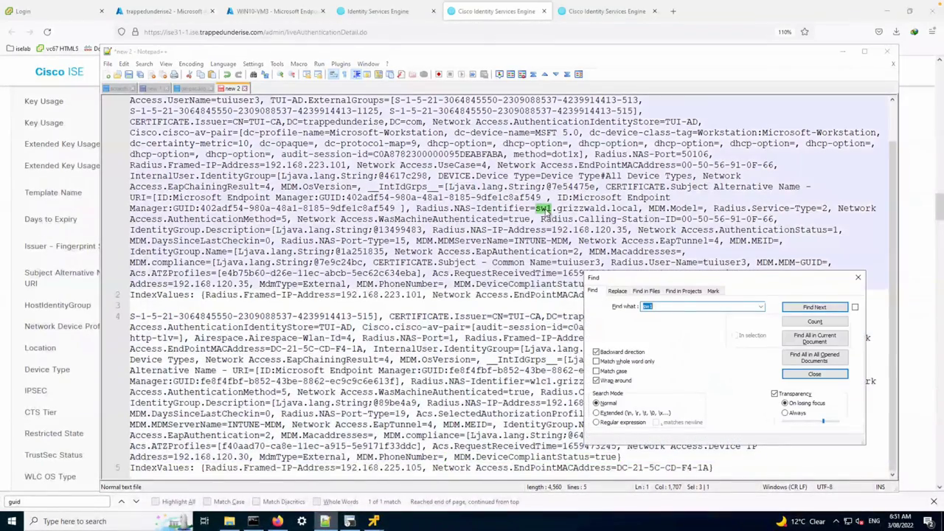
pyautogui.write('guid')
pyautogui.scroll(2, 548, 214)
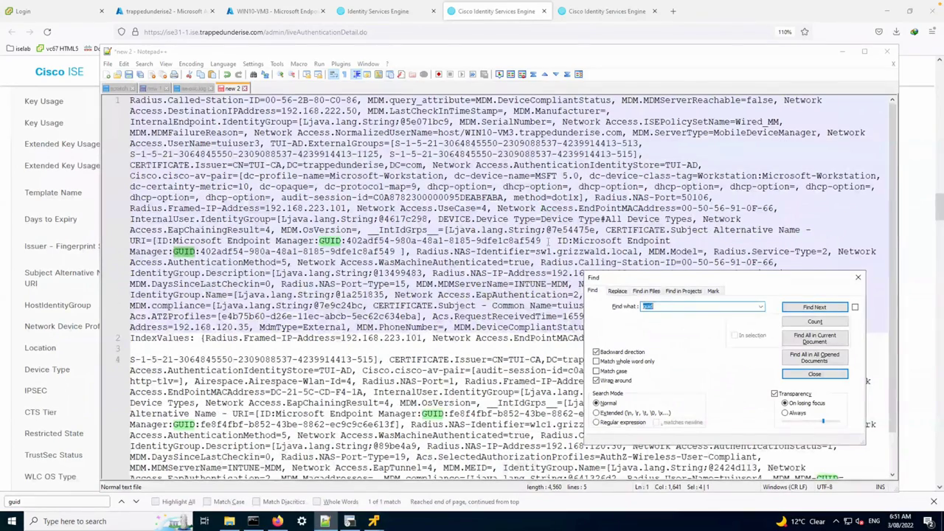
pyautogui.moveTo(546, 241); pyautogui.dragTo(403, 243)
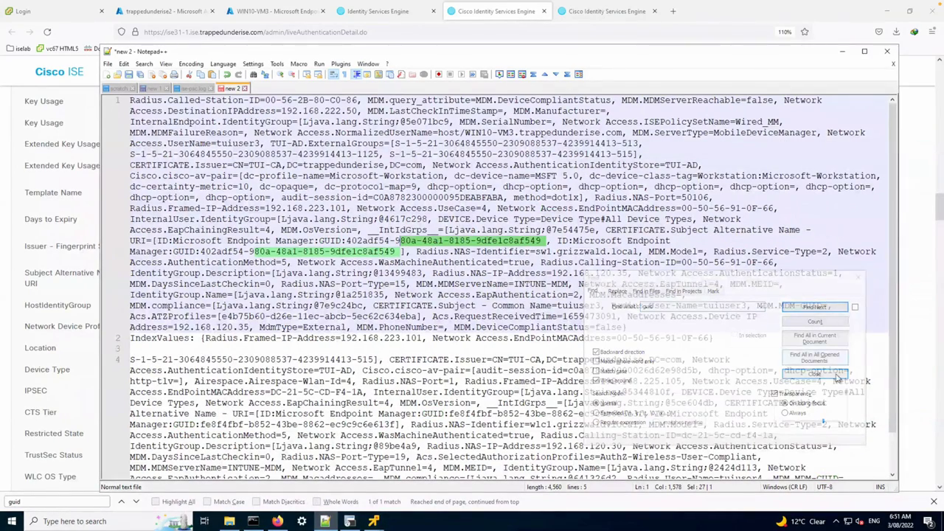
pyautogui.click(814, 374)
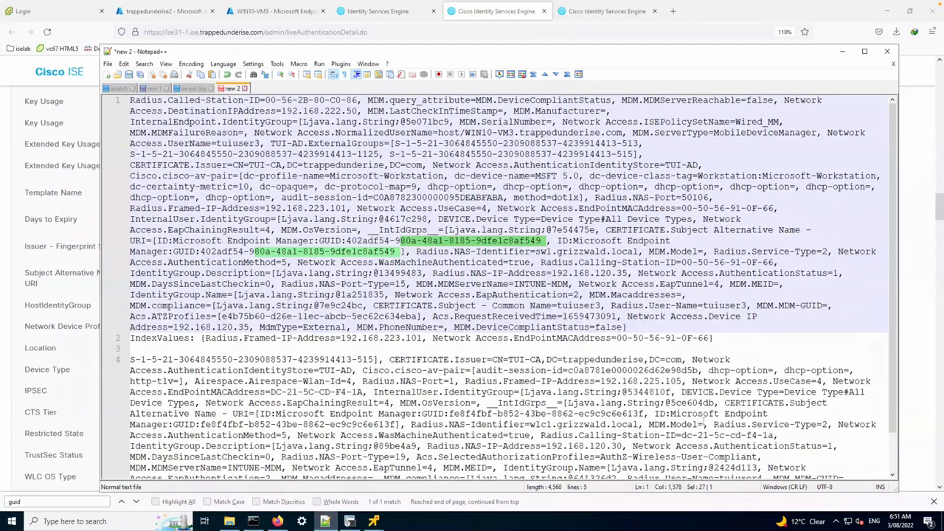
pyautogui.scroll(-1, 657, 391)
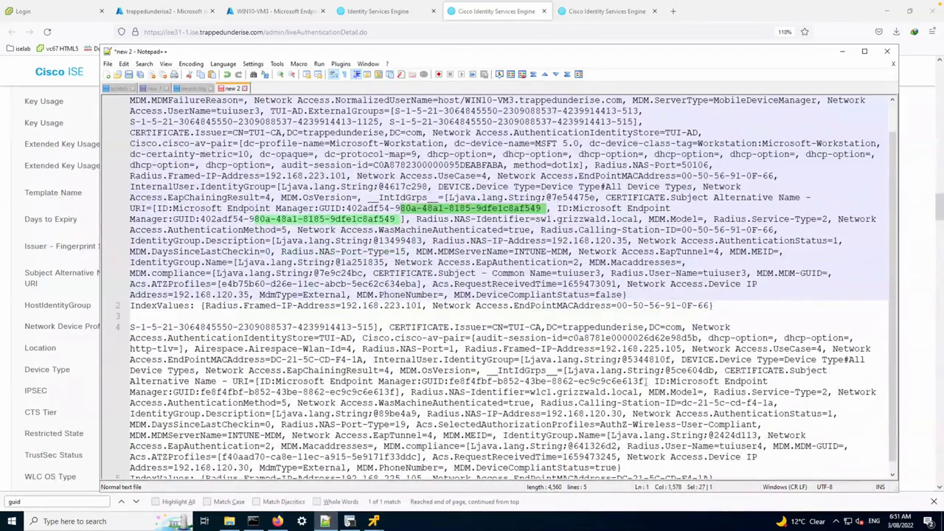
pyautogui.moveTo(647, 382); pyautogui.dragTo(632, 382)
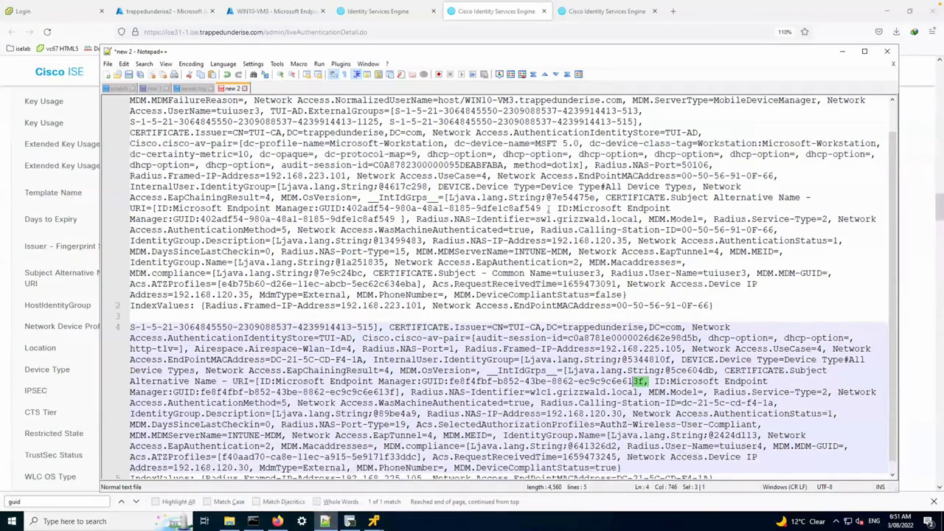
pyautogui.moveTo(508, 208); pyautogui.dragTo(550, 208)
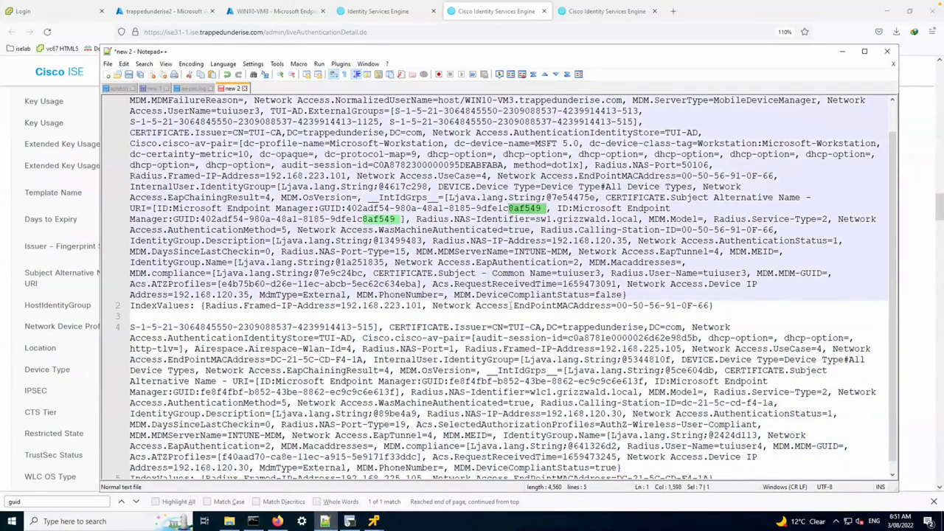
# Switch to Firefox and view the device configuration policies of WIN10-VM3 in Microsoft Endpoint Manager
pyautogui.click(494, 11)
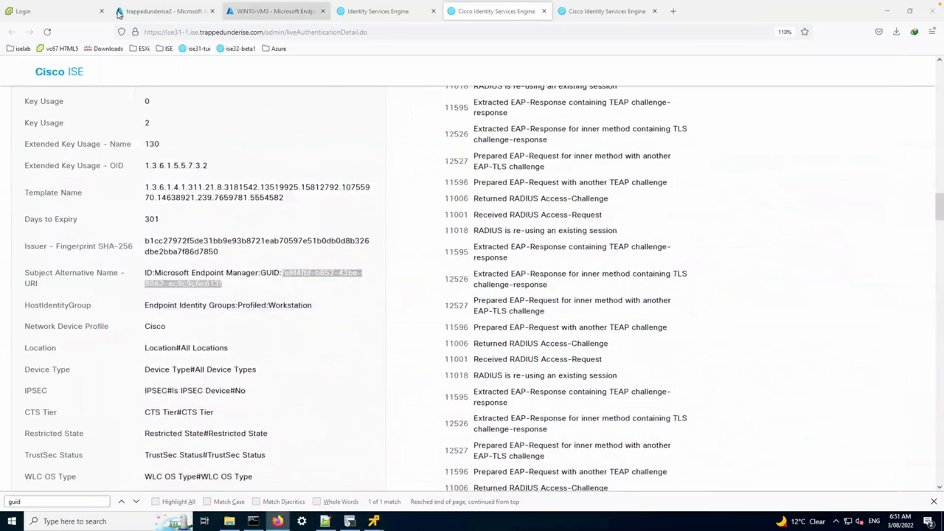
pyautogui.click(273, 12)
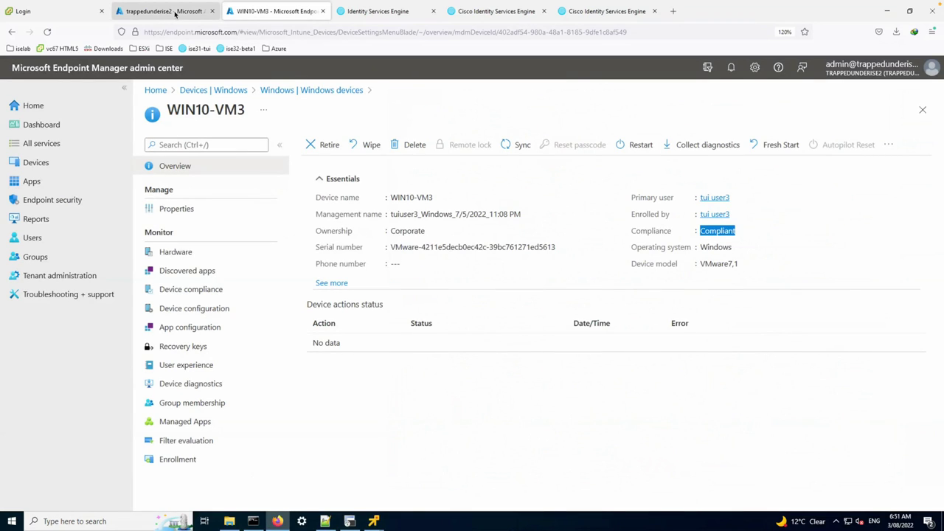
pyautogui.click(239, 312)
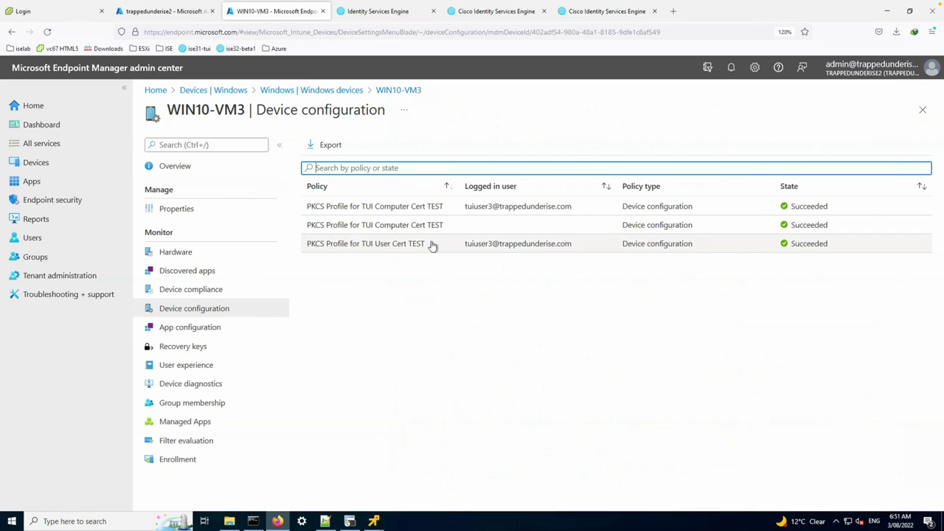
# Open PKCS Profile for TUI User Cert TEST from the device configuration profiles and open its configuration settings for editing
pyautogui.click(213, 91)
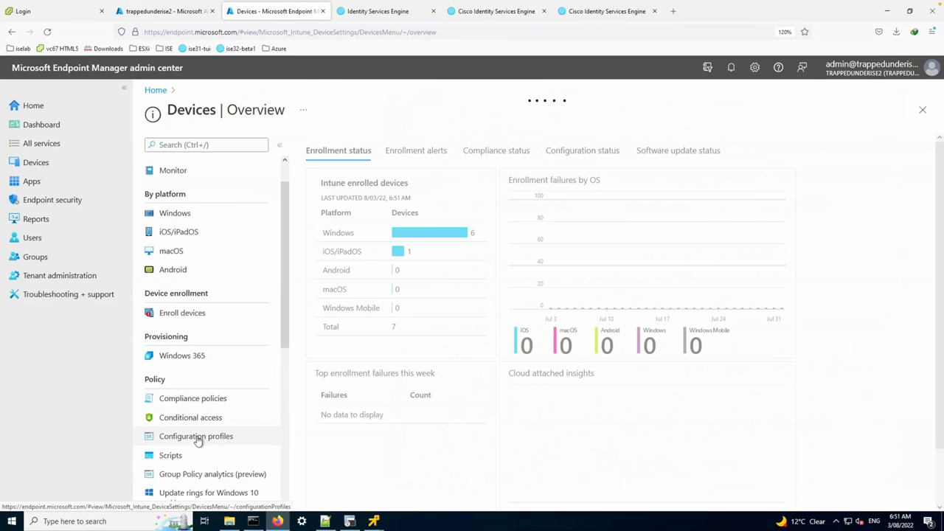
pyautogui.click(196, 436)
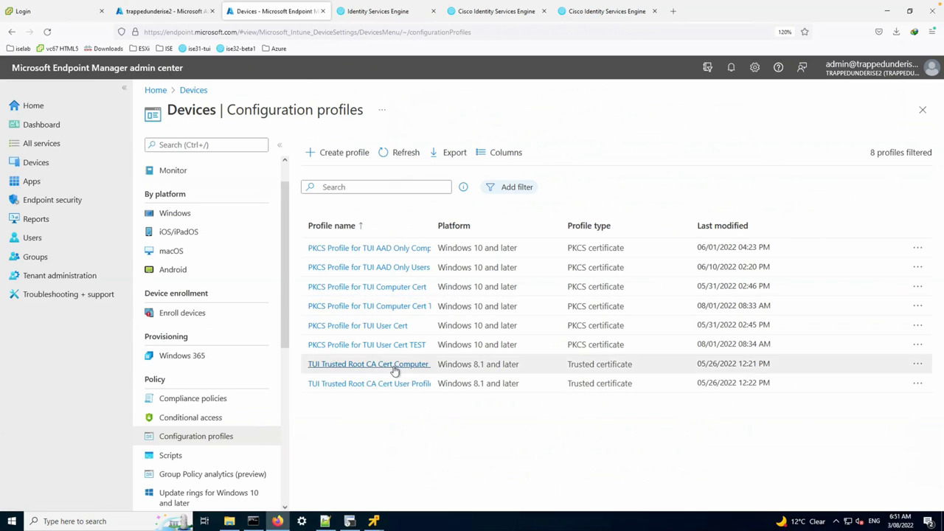
pyautogui.click(392, 347)
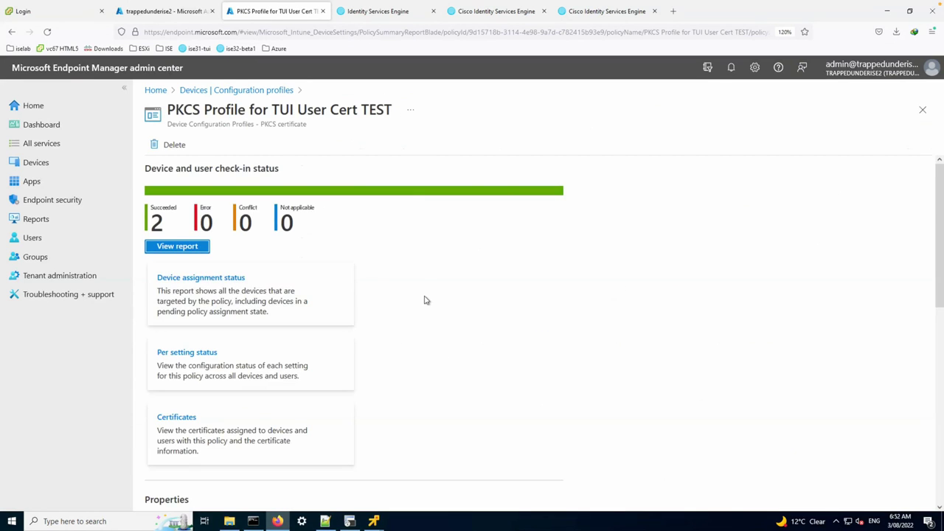
pyautogui.scroll(-6, 426, 296)
pyautogui.click(151, 427)
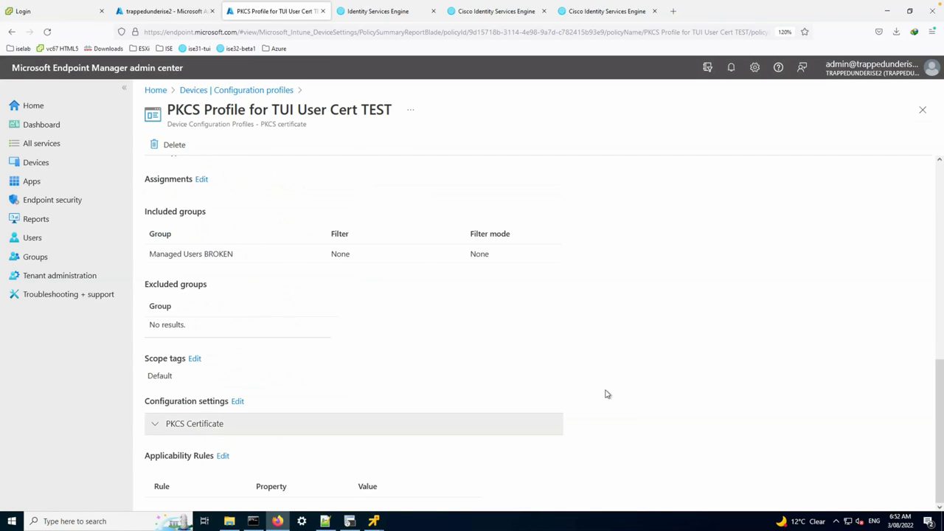
pyautogui.scroll(-1, 305, 367)
pyautogui.click(237, 341)
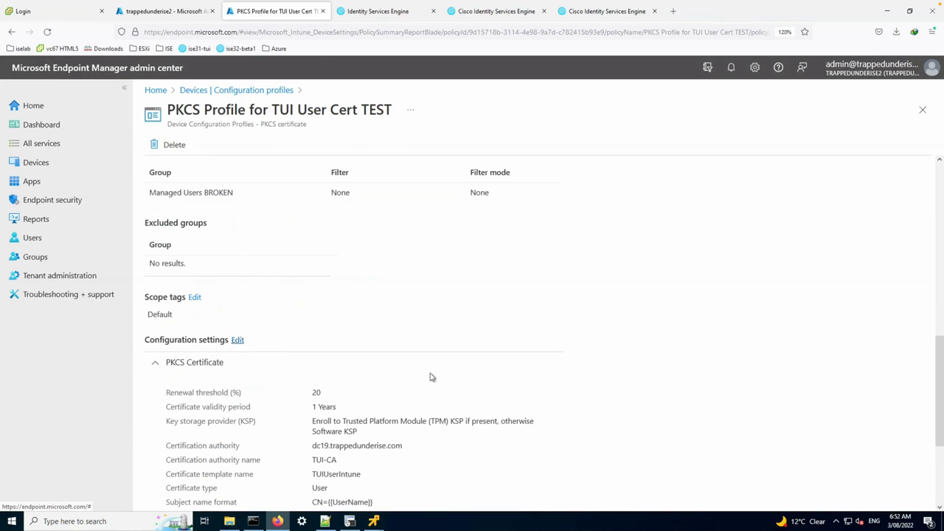
pyautogui.scroll(-2, 477, 359)
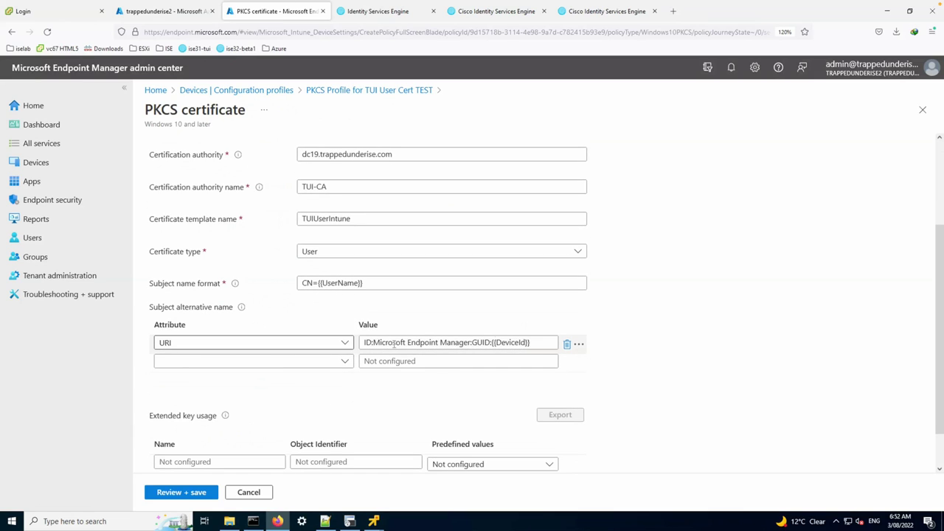
# Examine the Subject alternative name URI value of the PKCS certificate, discard the edit and return to the configuration profiles
pyautogui.click(542, 343)
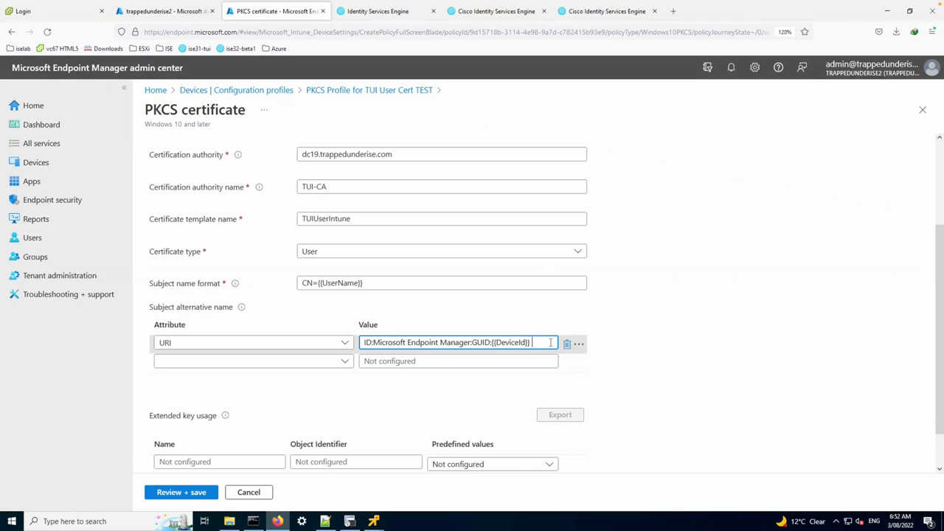
pyautogui.moveTo(550, 342); pyautogui.dragTo(369, 342)
pyautogui.click(441, 343)
pyautogui.click(248, 492)
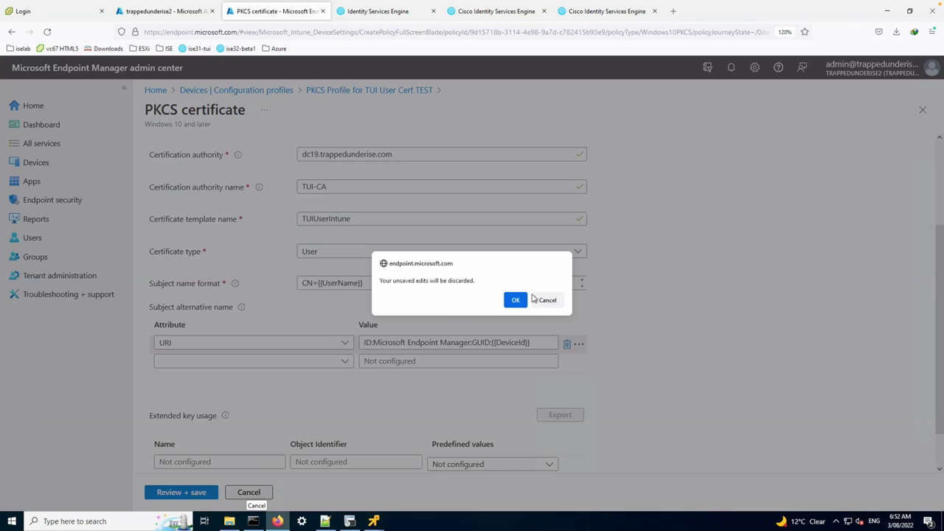
pyautogui.press('Return')
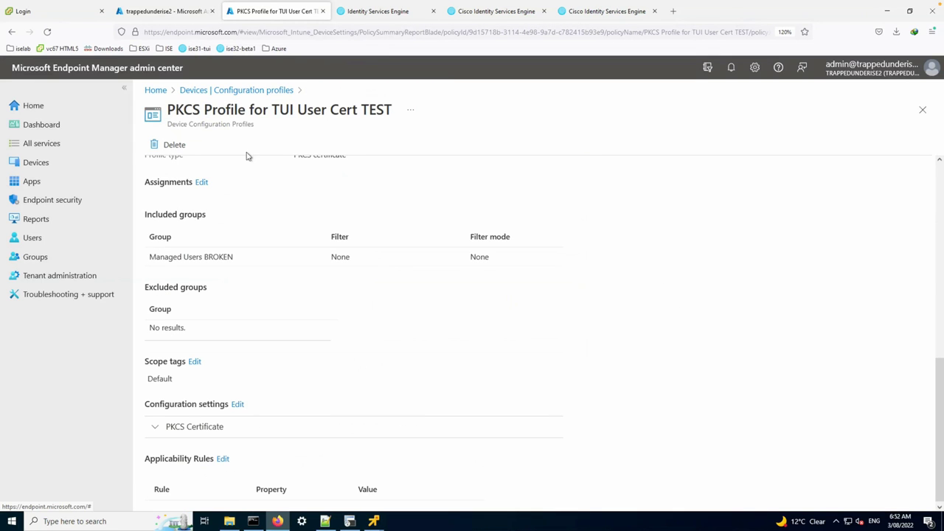
pyautogui.click(228, 90)
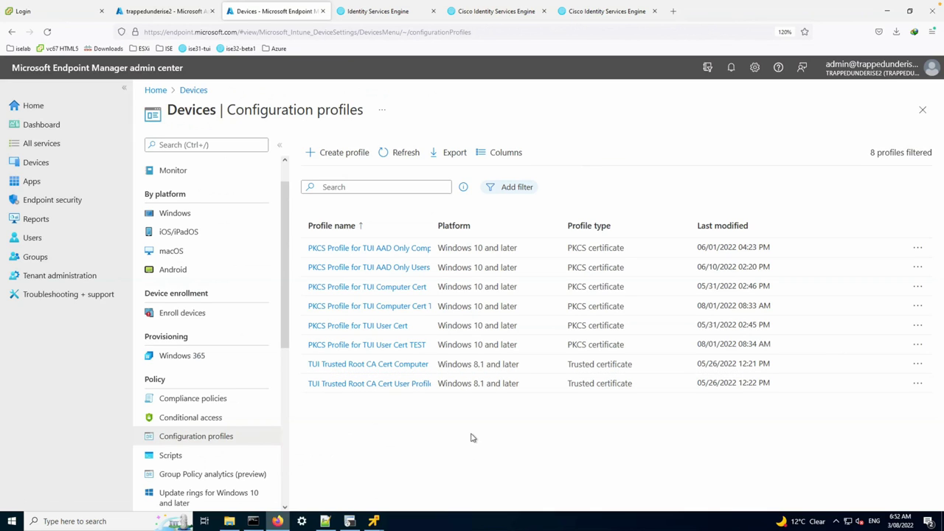
# Switch to the Windows Settings on SURFACE1, turn Wi-Fi off and set the iselabemp network's random hardware addresses to Change daily
pyautogui.click(363, 10)
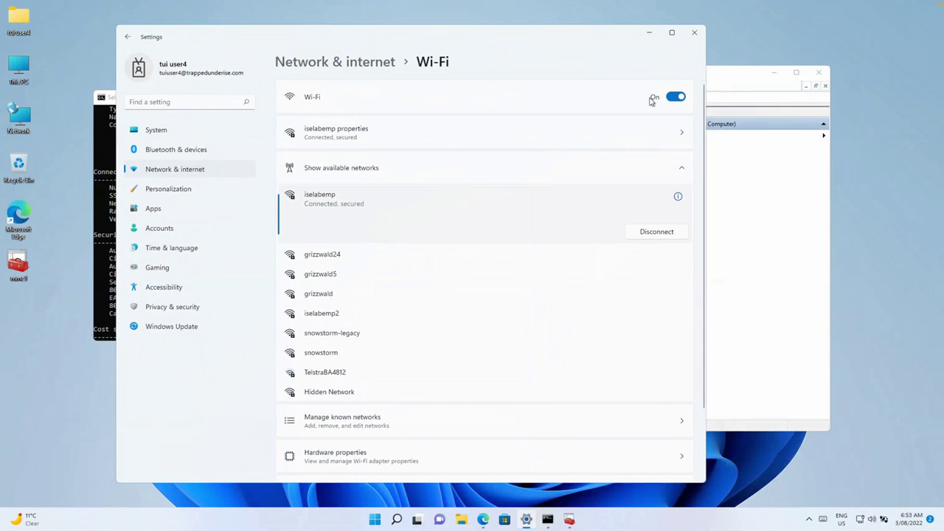
pyautogui.click(673, 96)
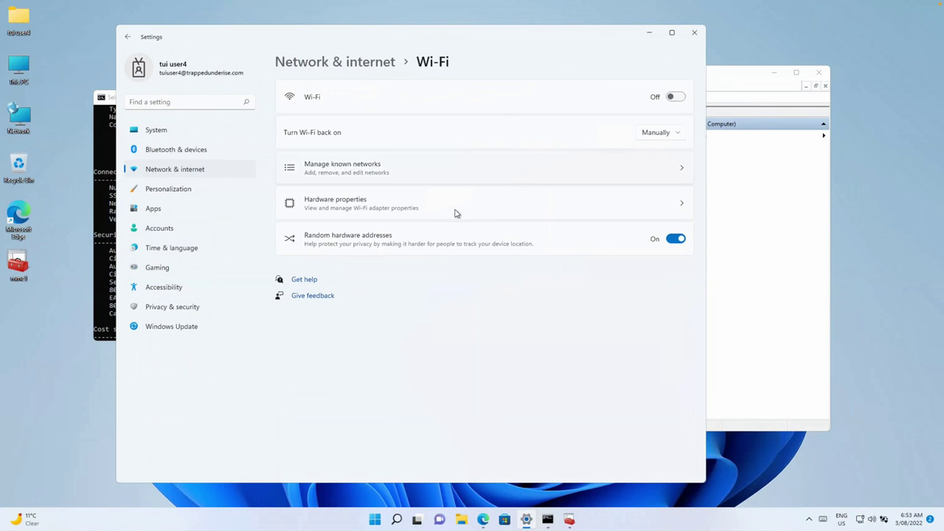
pyautogui.click(451, 177)
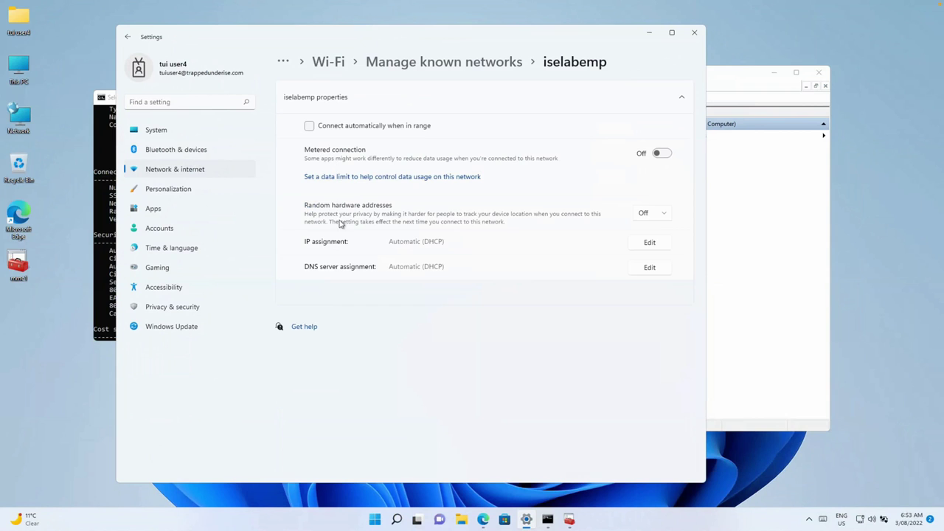
pyautogui.click(653, 214)
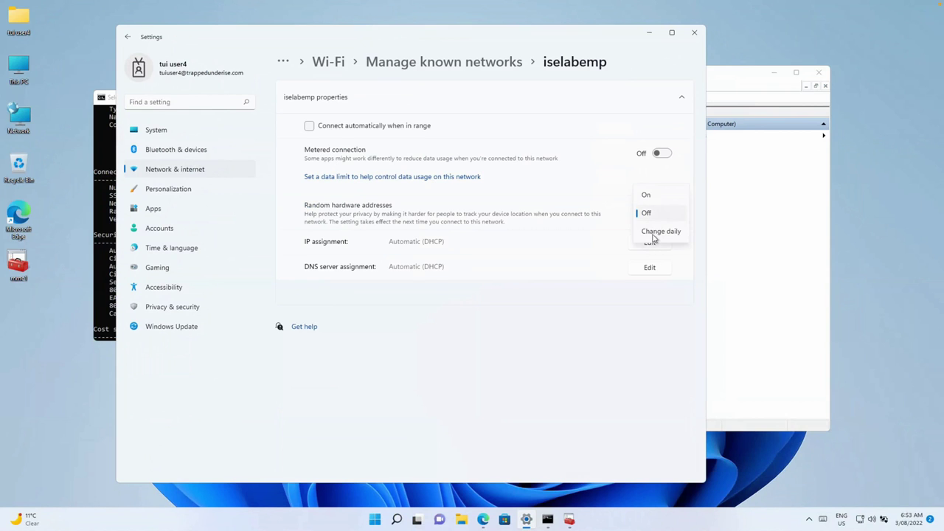
pyautogui.click(654, 231)
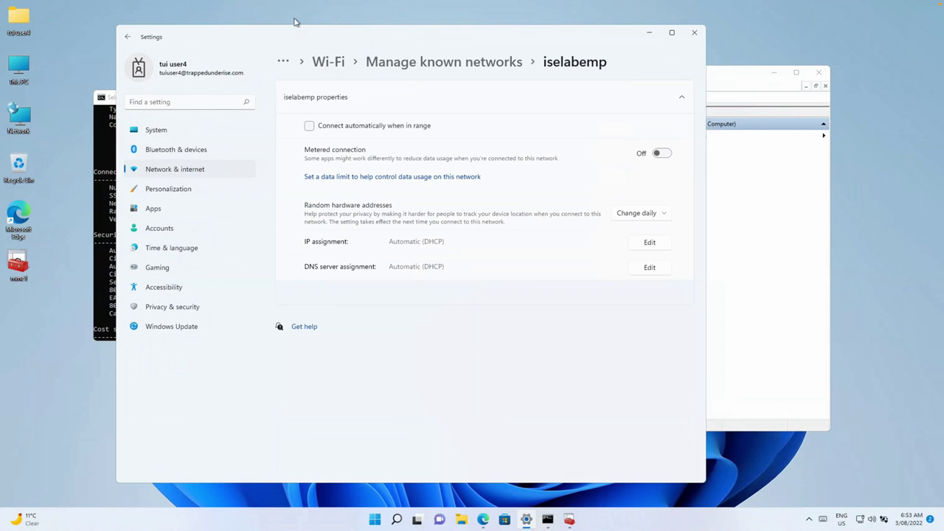
pyautogui.click(338, 65)
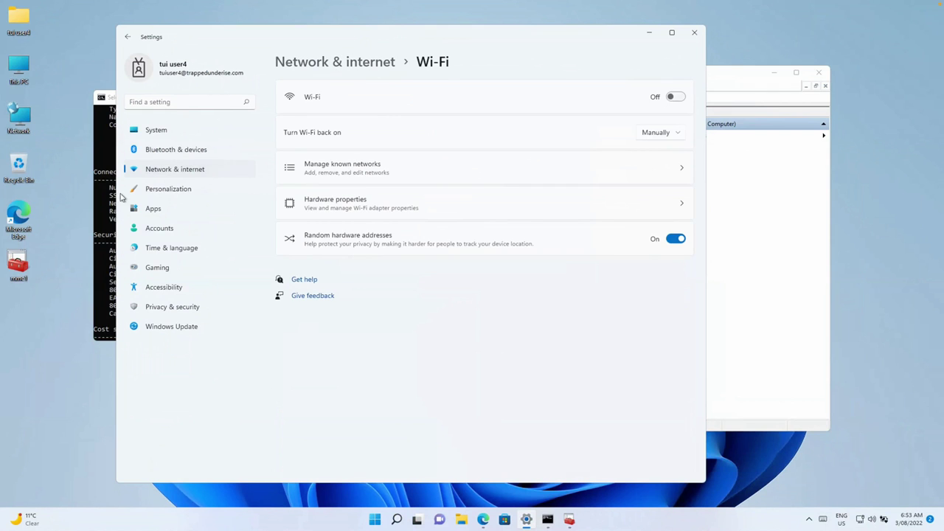
# Rerun the last Wi-Fi profile command in Command Prompt and highlight the MAC Randomization setting of iselabemp
pyautogui.click(109, 199)
pyautogui.press('Return')
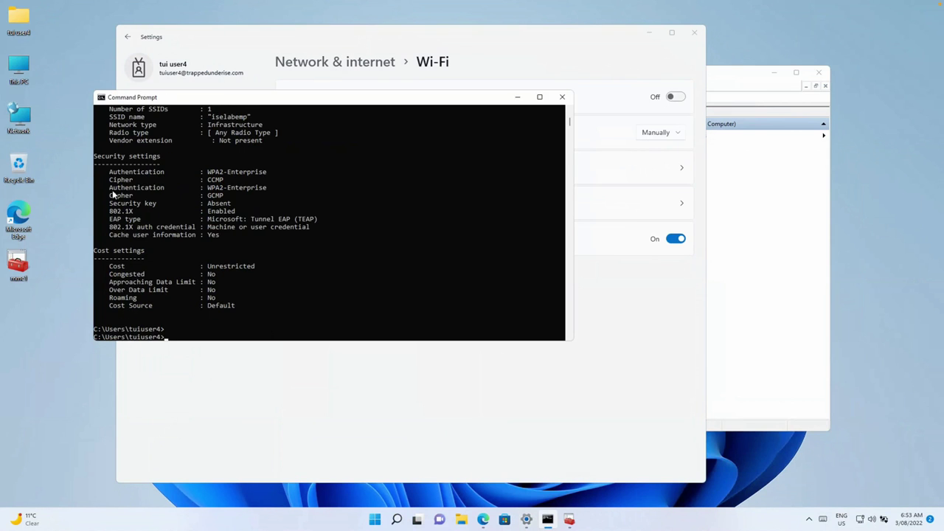
pyautogui.press('Up')
pyautogui.press('Return')
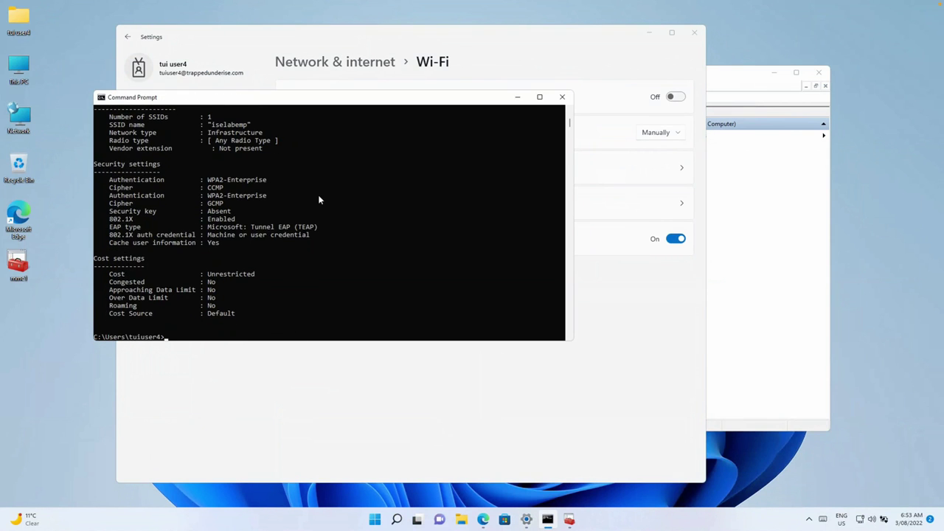
pyautogui.scroll(3, 317, 194)
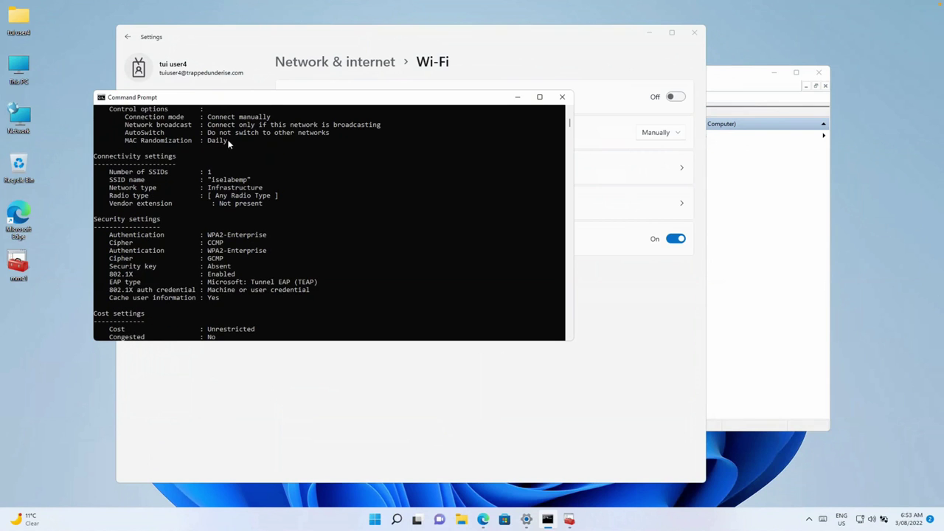
pyautogui.moveTo(111, 139); pyautogui.dragTo(240, 143)
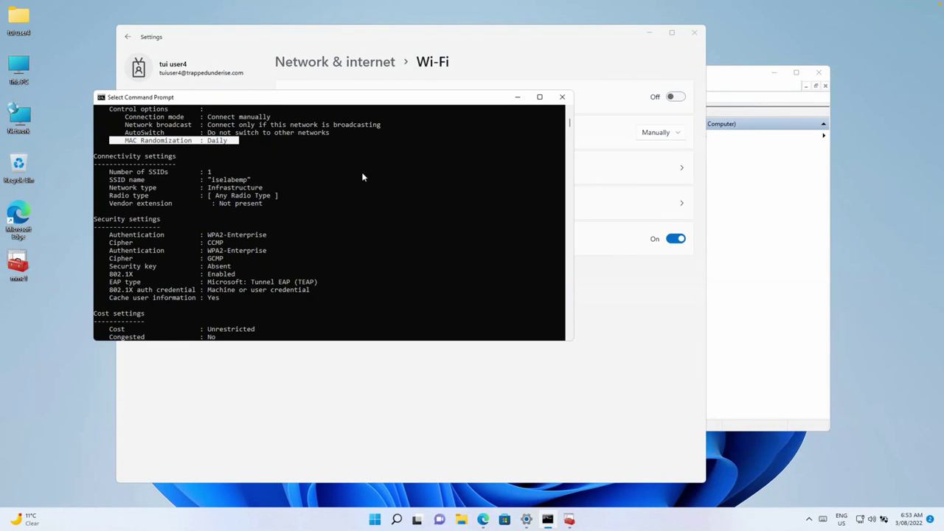
# Turn Wi-Fi back on in Settings and connect to the iselabemp network
pyautogui.click(485, 47)
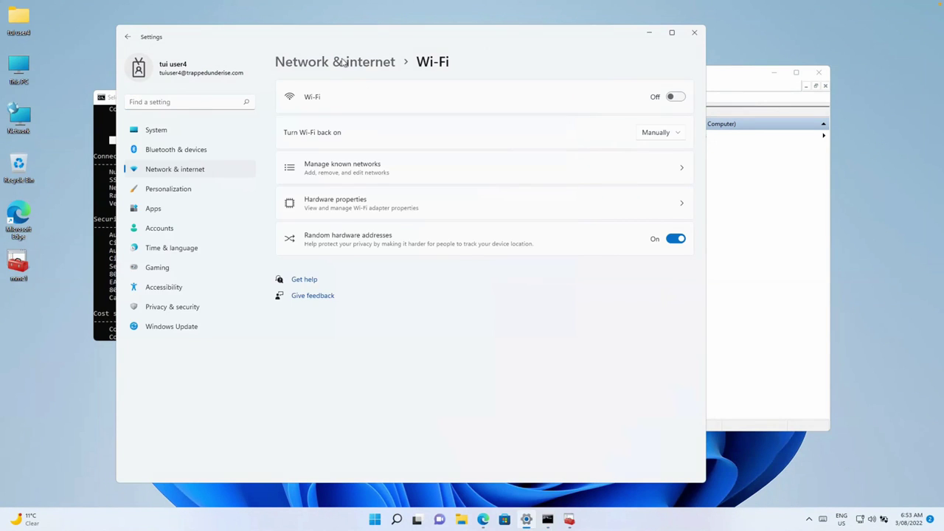
pyautogui.click(674, 97)
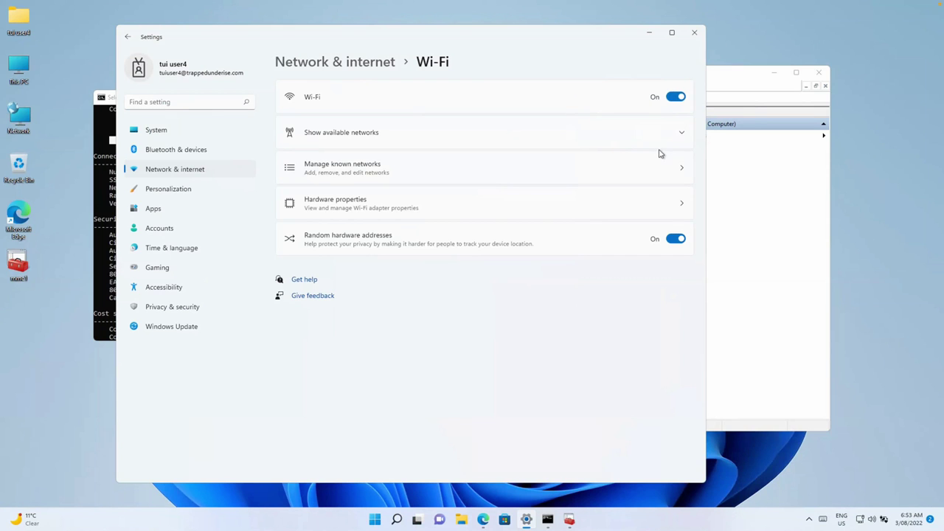
pyautogui.click(491, 137)
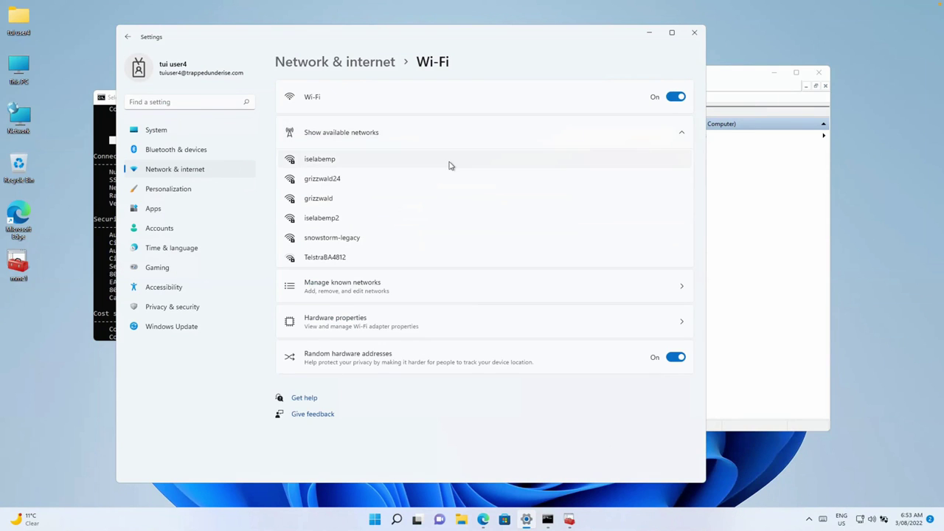
pyautogui.click(447, 165)
pyautogui.click(659, 200)
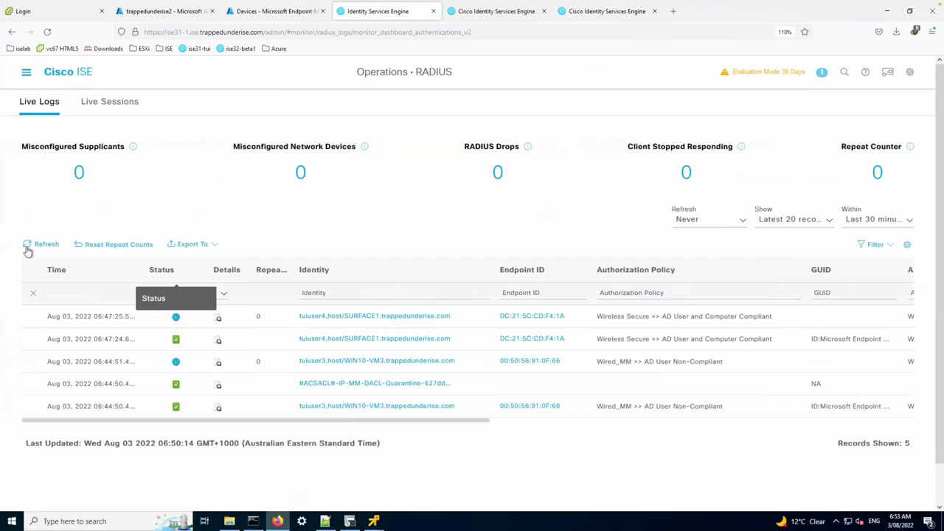
# Refresh the RADIUS live logs in Cisco ISE and check the live sessions list before returning to the logs
pyautogui.click(26, 248)
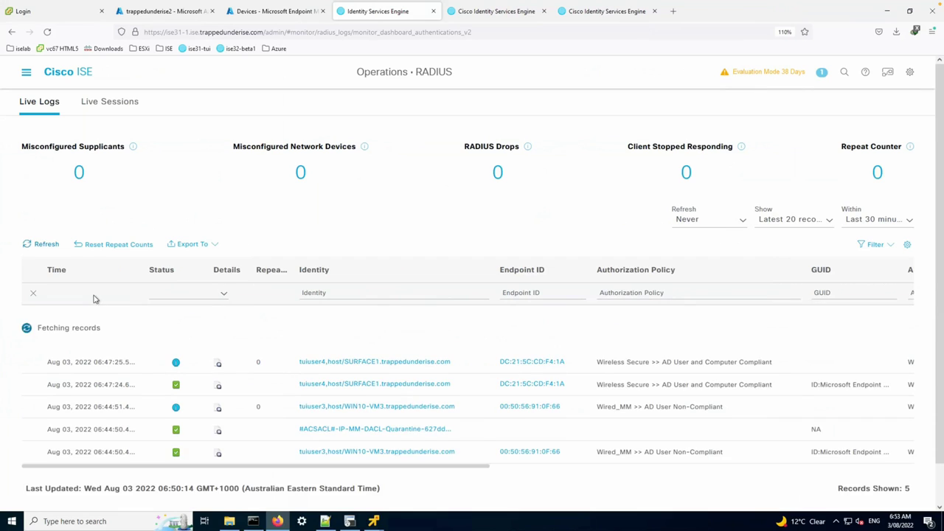
pyautogui.click(101, 103)
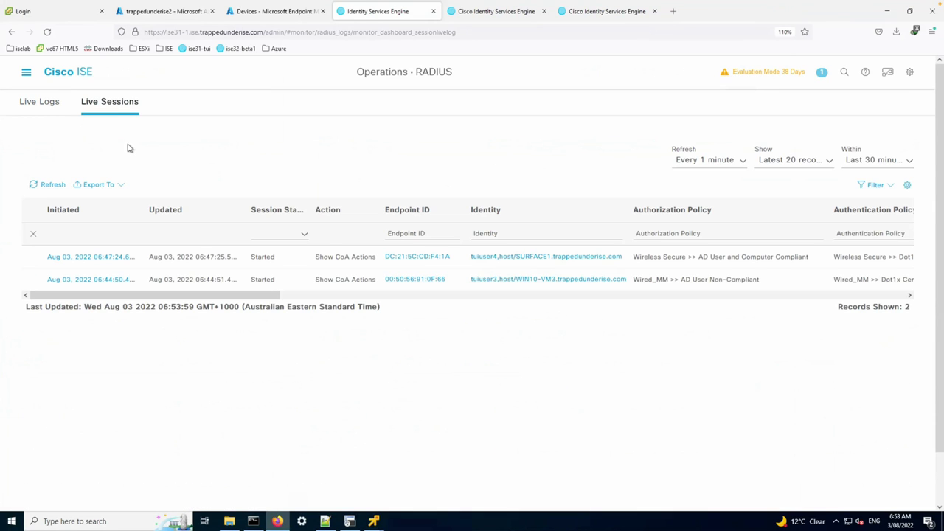
pyautogui.click(34, 101)
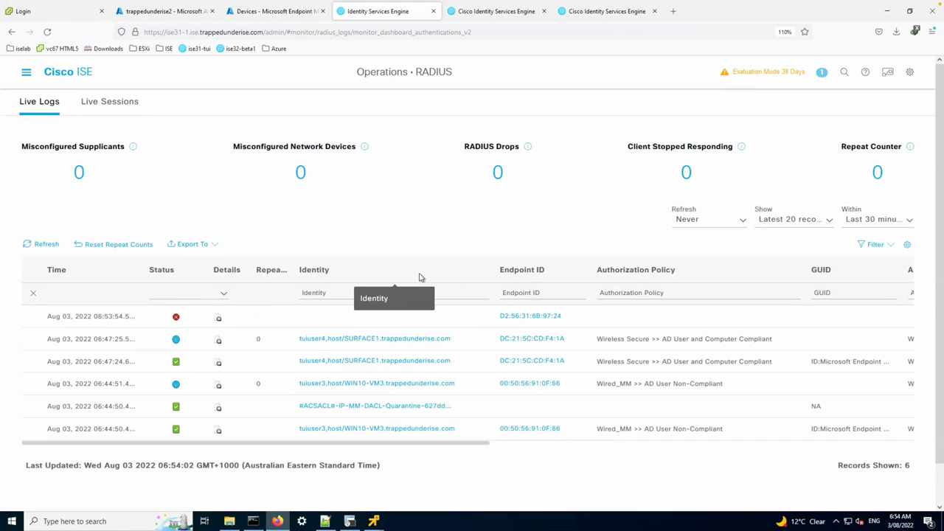
# Switch to the Wi-Fi settings on SURFACE1, turn Wi-Fi off and on again, and connect to the iselabemp network
pyautogui.hotkey('ctrl', 'Left')
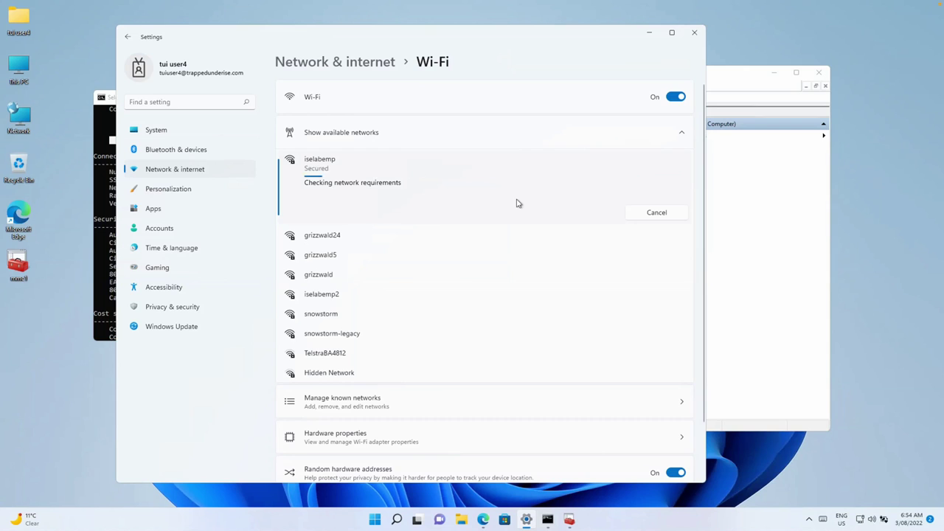
pyautogui.click(676, 97)
pyautogui.click(675, 96)
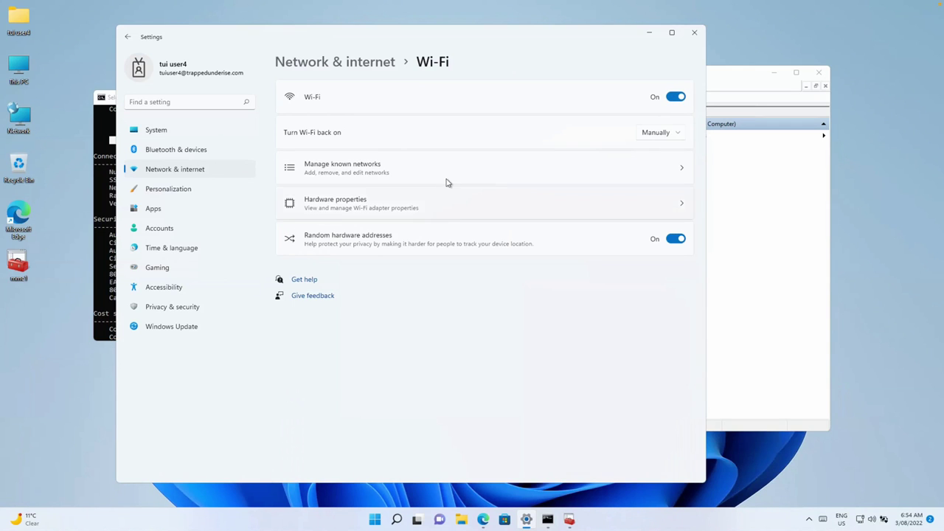
pyautogui.click(654, 201)
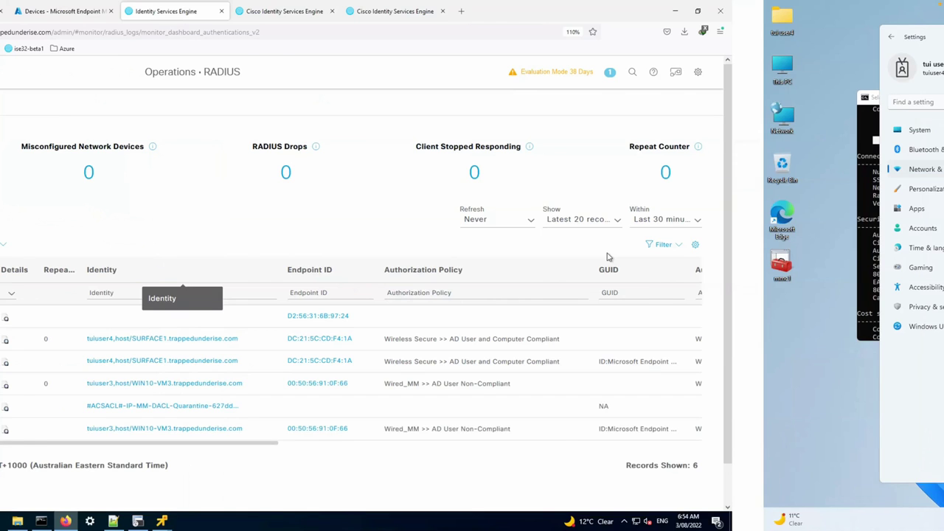
# Switch to Cisco ISE, refresh the RADIUS live logs and check the live sessions for the SURFACE1 connection
pyautogui.click(46, 245)
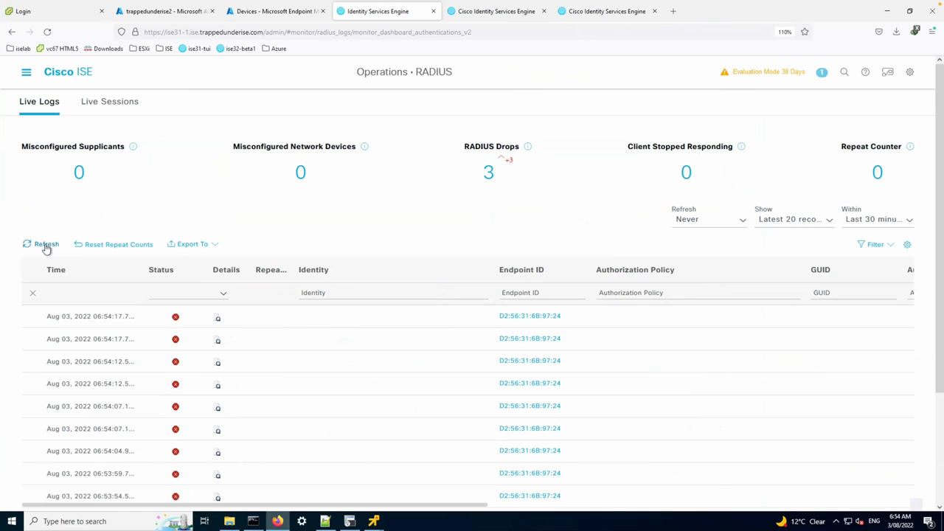
pyautogui.click(46, 245)
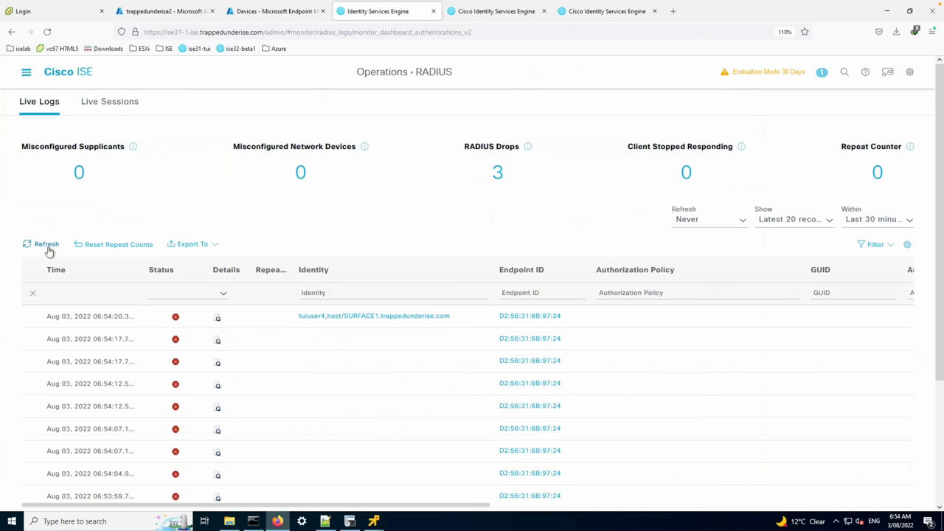
pyautogui.click(110, 103)
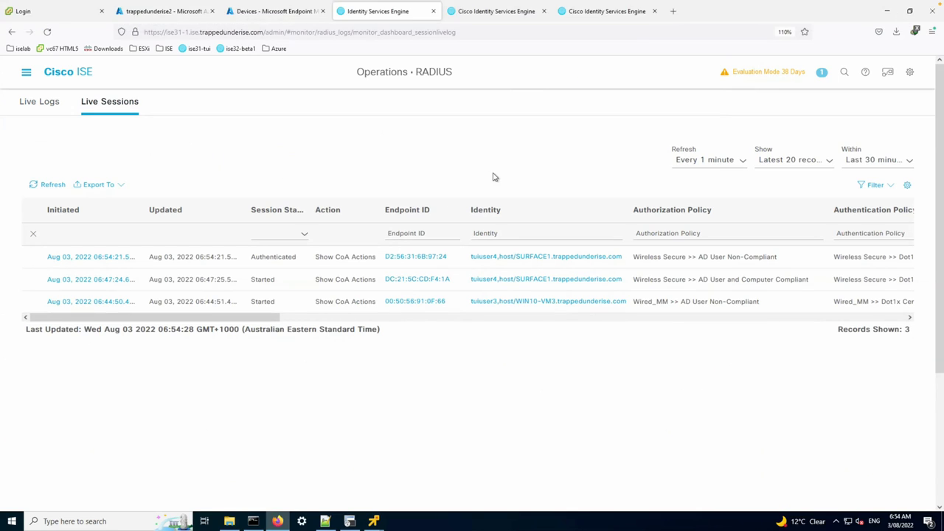
# Switch to SURFACE1, disconnect from the iselabemp network and connect to it again
pyautogui.hotkey('ctrl', 'Right')
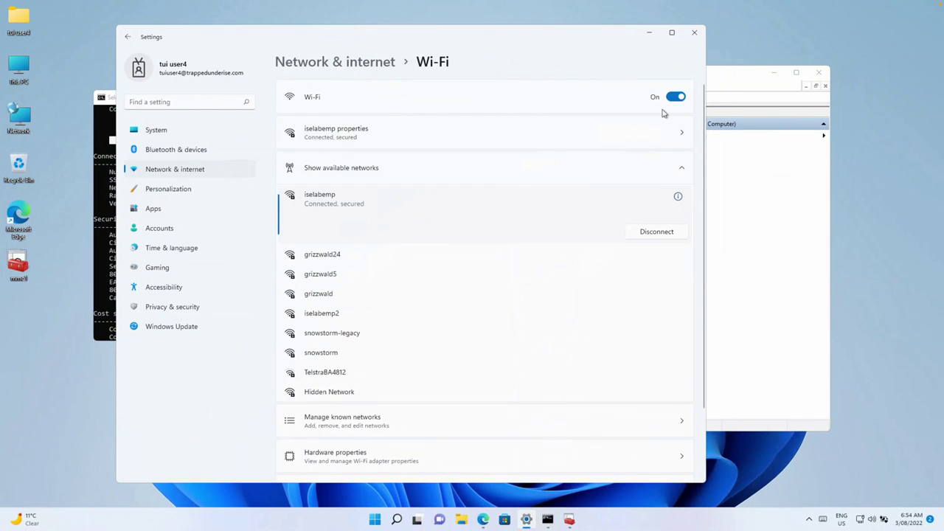
pyautogui.click(653, 234)
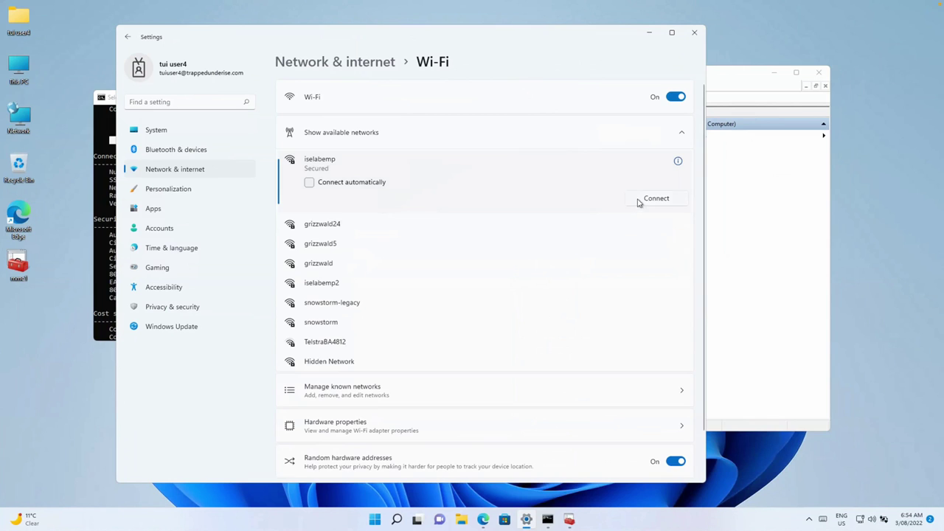
pyautogui.click(640, 201)
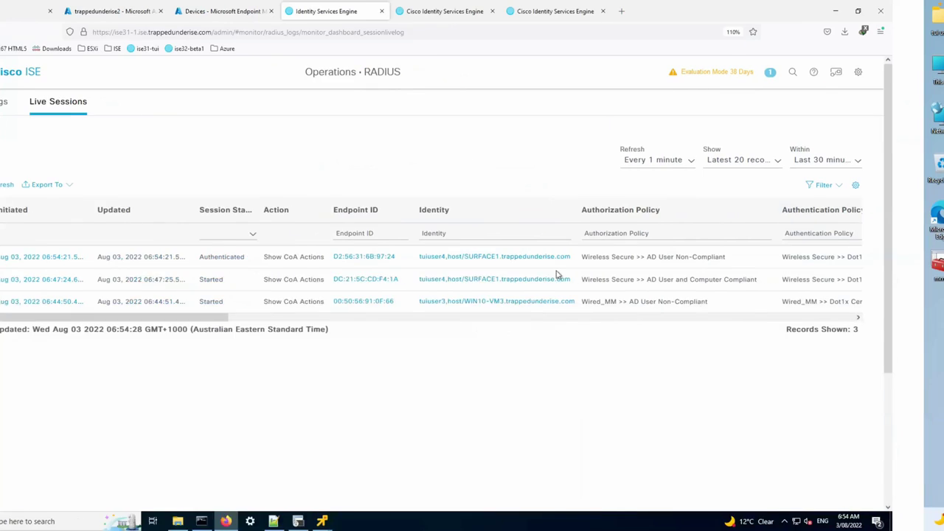
# Refresh the live sessions in Cisco ISE and check the reconnection in the RADIUS live logs
pyautogui.click(46, 187)
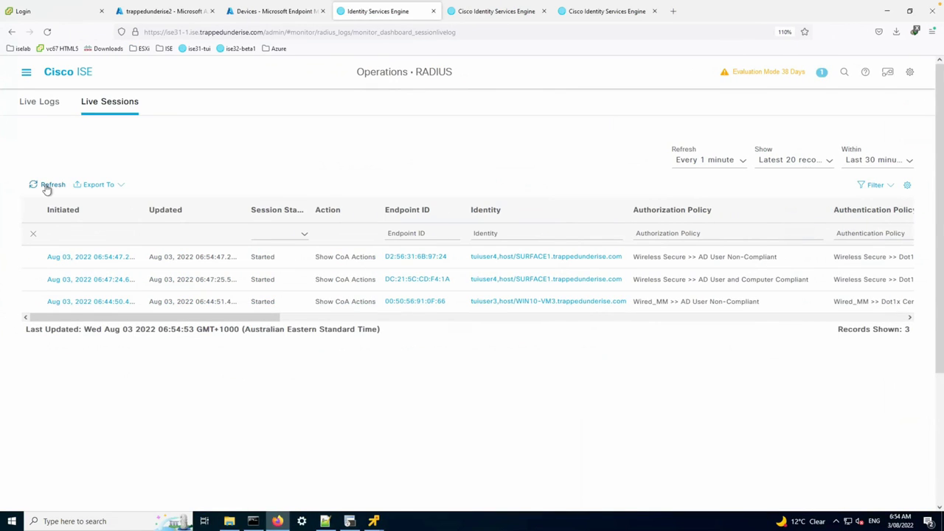
pyautogui.click(45, 187)
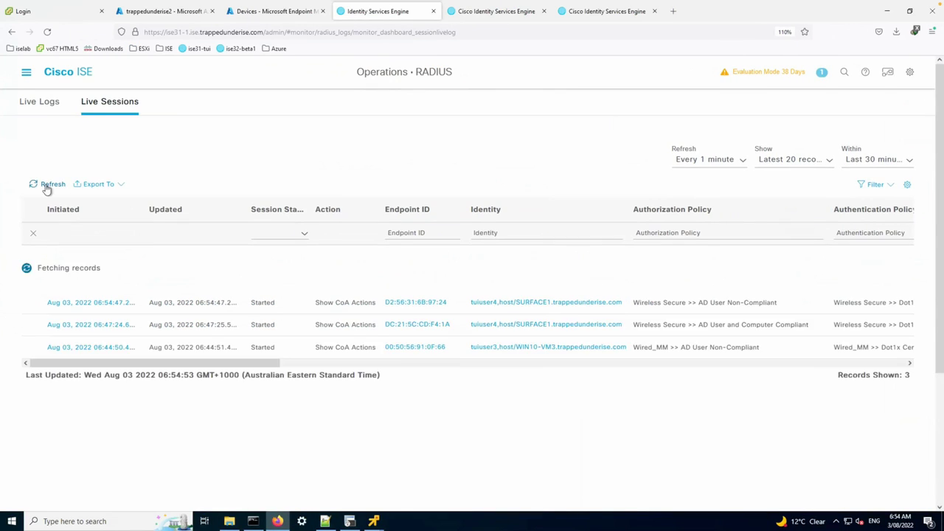
pyautogui.click(37, 103)
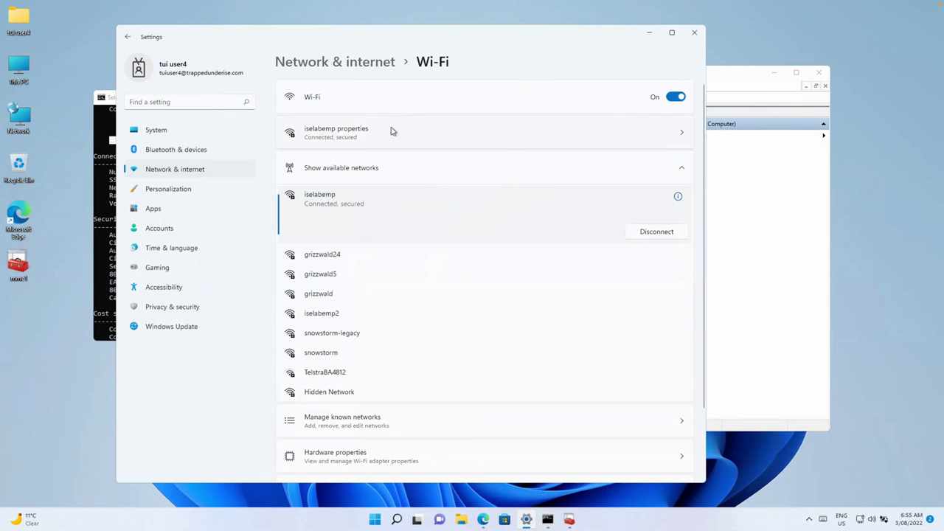
# Turn Wi-Fi off on SURFACE1 and terminate the live session of endpoint D2:56:31:6B:97:24 in Cisco ISE
pyautogui.click(675, 98)
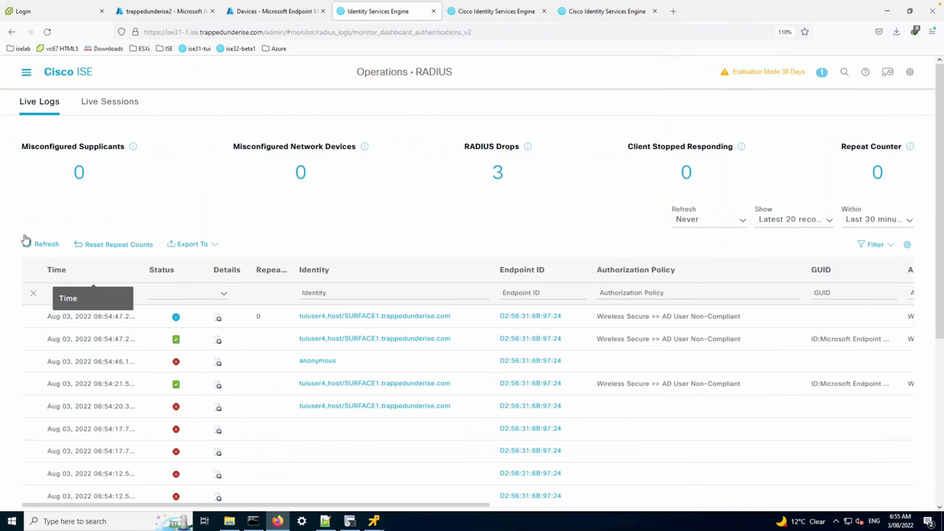
pyautogui.click(109, 101)
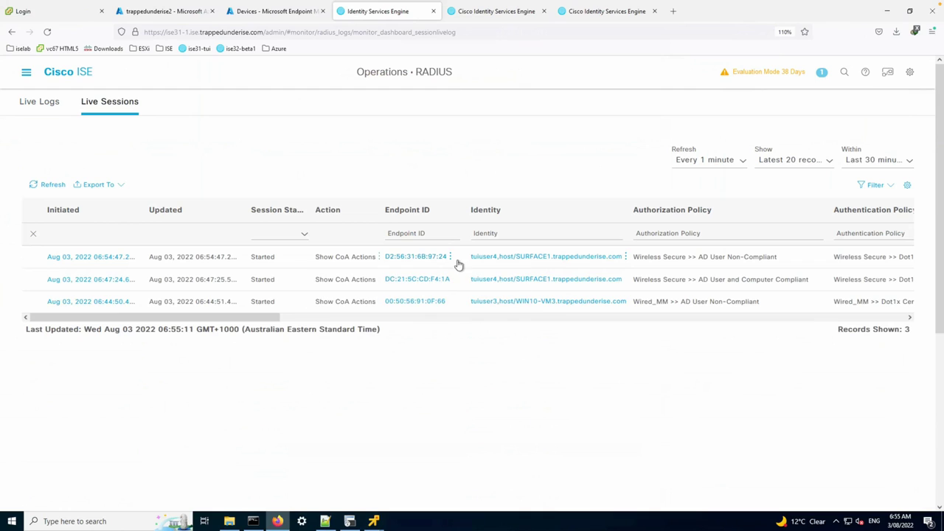
pyautogui.click(451, 258)
pyautogui.click(346, 258)
pyautogui.click(221, 270)
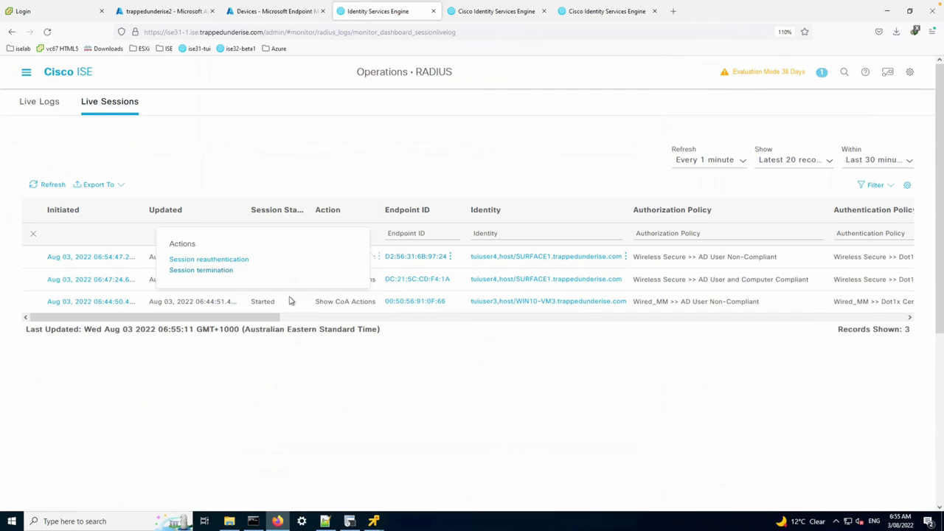
# Terminate the live session of endpoint DC:21:5C:CD:F4:1A through its CoA actions
pyautogui.click(381, 286)
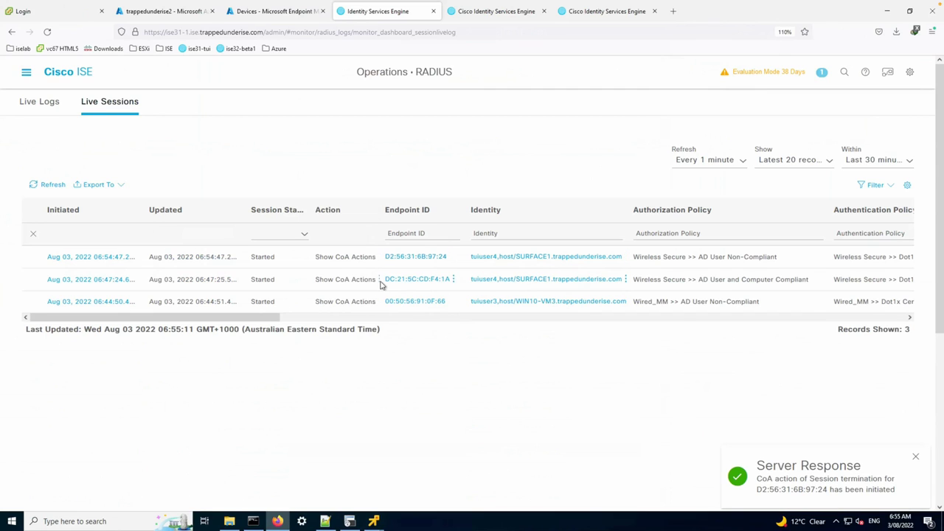
pyautogui.click(378, 285)
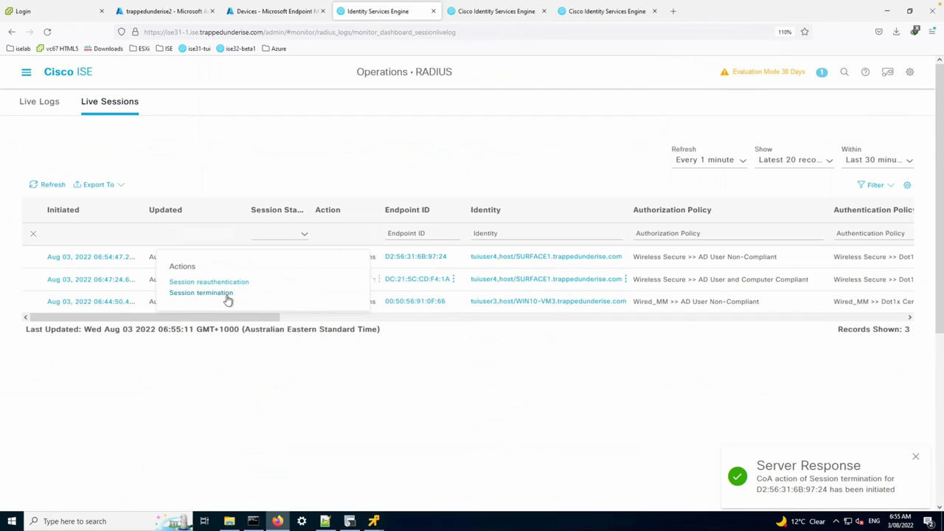
pyautogui.click(221, 293)
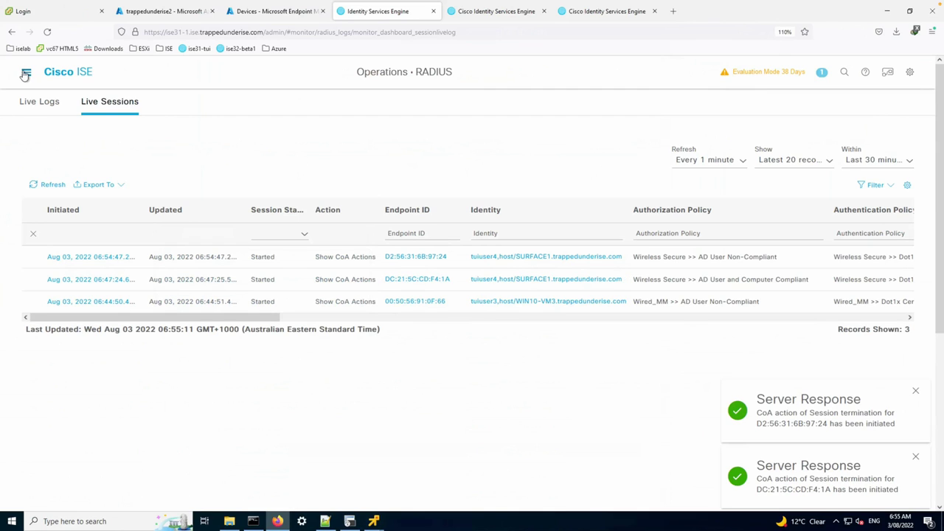
# Filter the Context Visibility endpoints by the MAC address D2:56:31:6B:97:24 from the live sessions list
pyautogui.doubleClick(399, 259)
pyautogui.rightClick(400, 260)
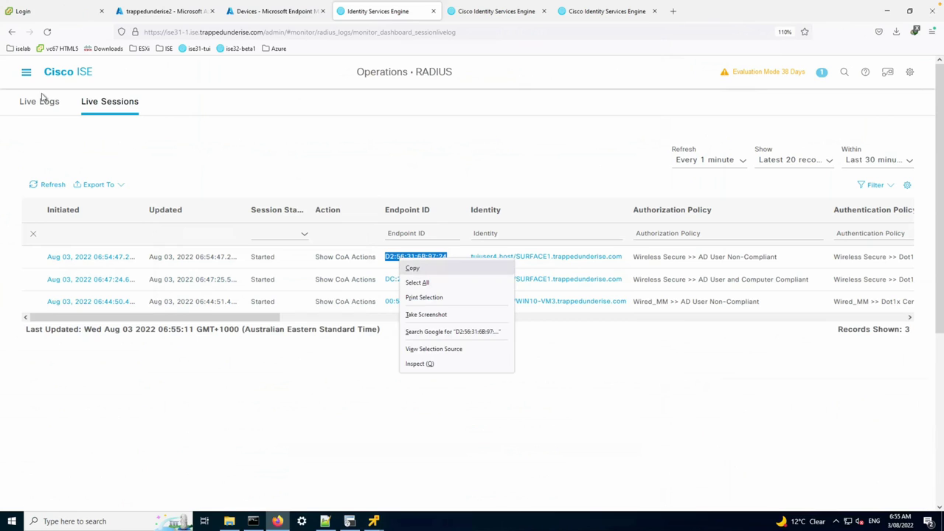
pyautogui.press('Escape')
pyautogui.click(26, 72)
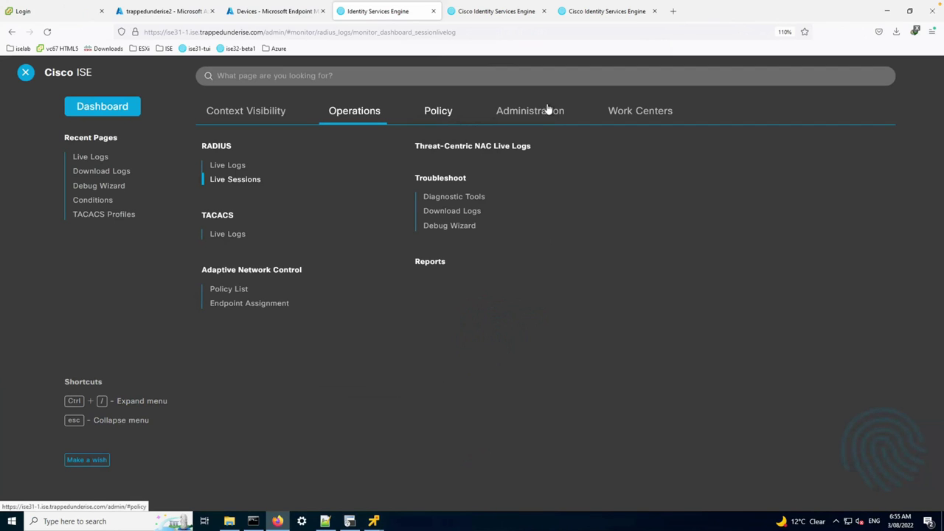
pyautogui.click(248, 113)
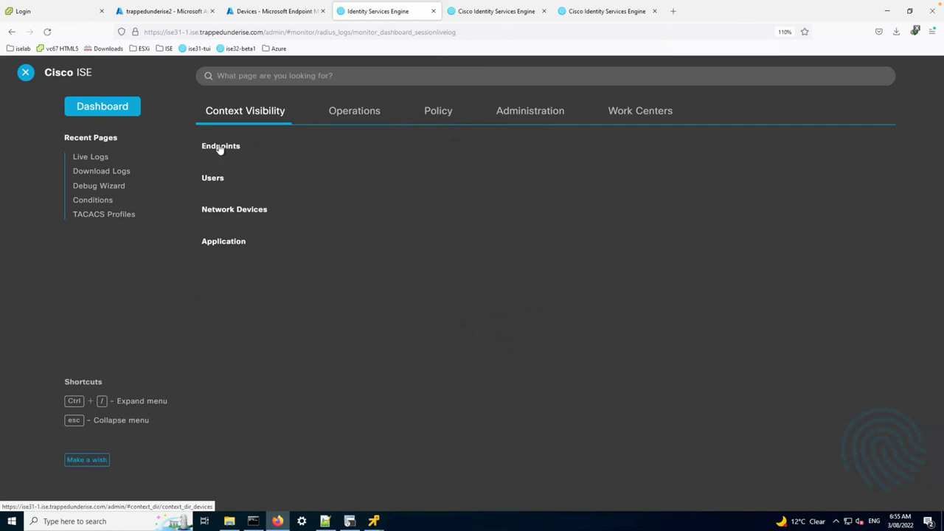
pyautogui.click(220, 147)
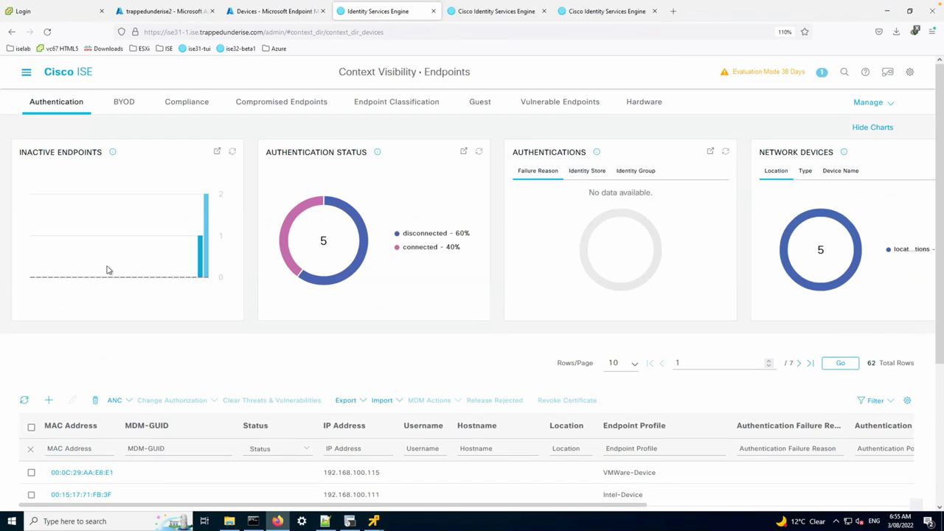
pyautogui.write('D2:56:31:6B:9F:24')
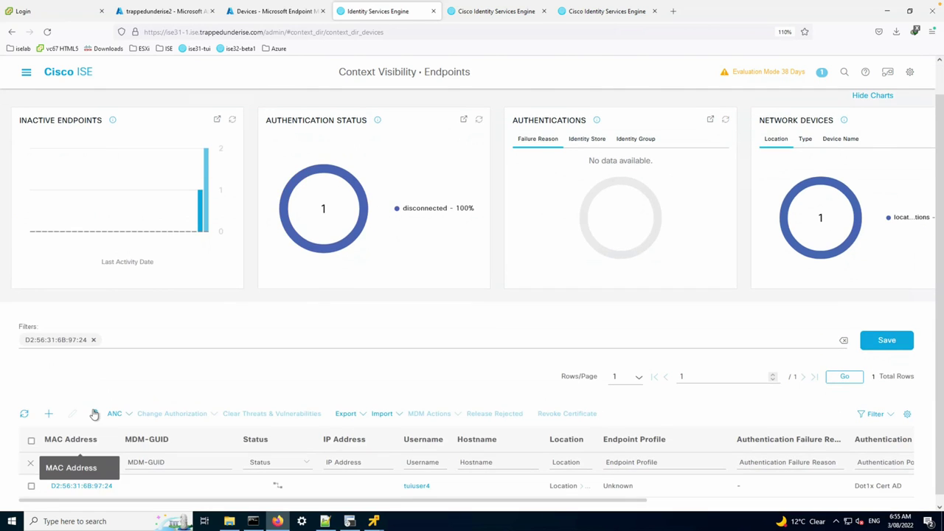
# Delete the selected endpoint D2:56:31:6B:97:24 from the endpoint list
pyautogui.click(31, 478)
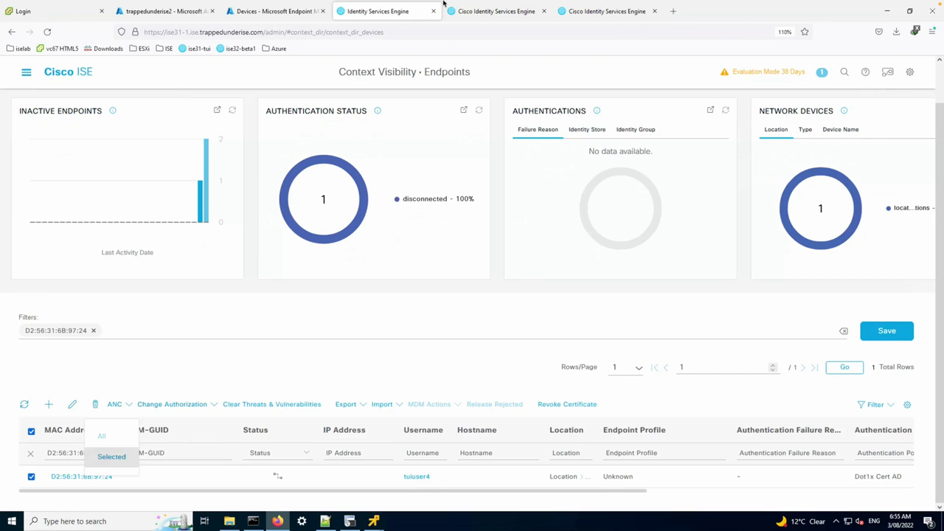
pyautogui.press('Delete')
pyautogui.press('Return')
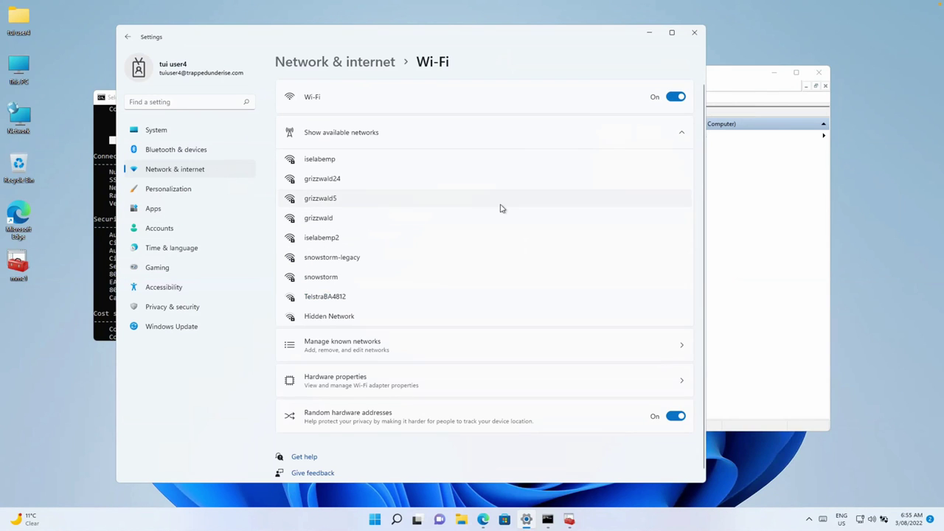
# Reconnect SURFACE1 to the iselabemp network and check its new authentication in the Cisco ISE RADIUS live logs
pyautogui.click(461, 164)
pyautogui.click(654, 200)
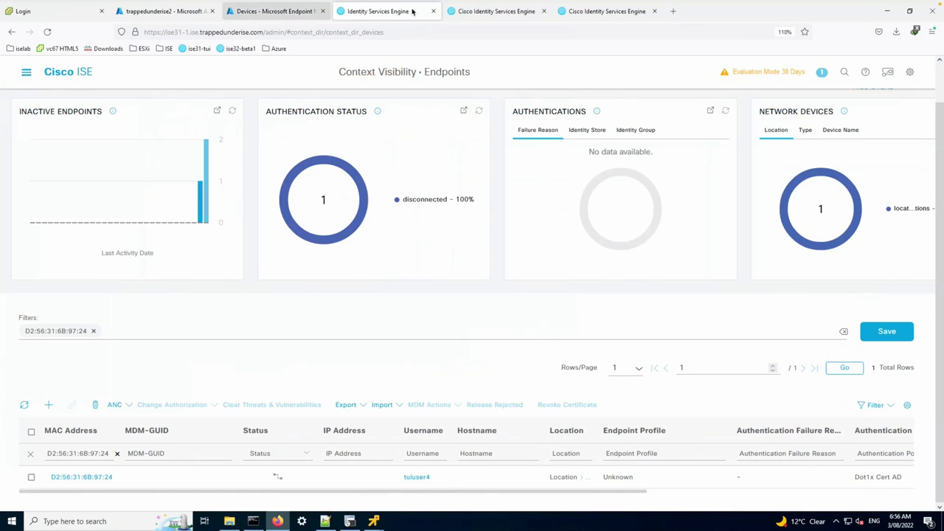
pyautogui.click(27, 75)
pyautogui.click(348, 115)
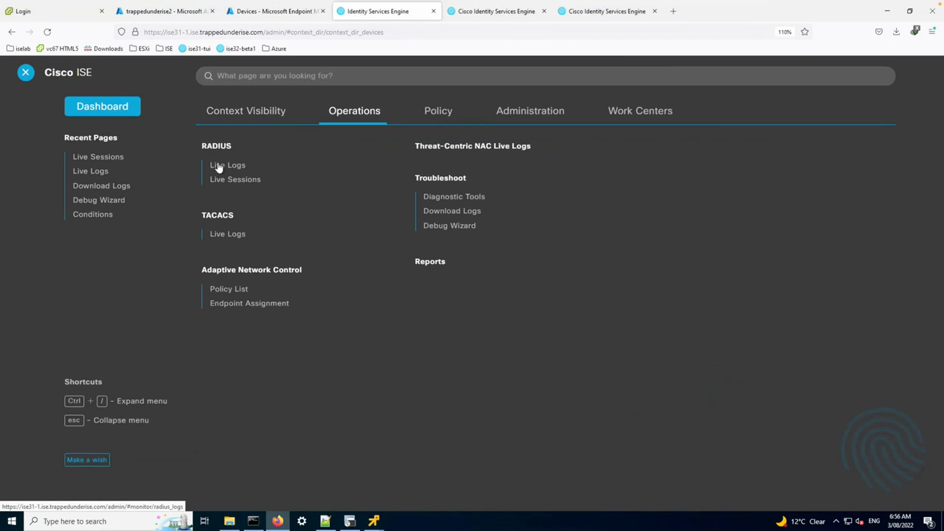
pyautogui.click(219, 165)
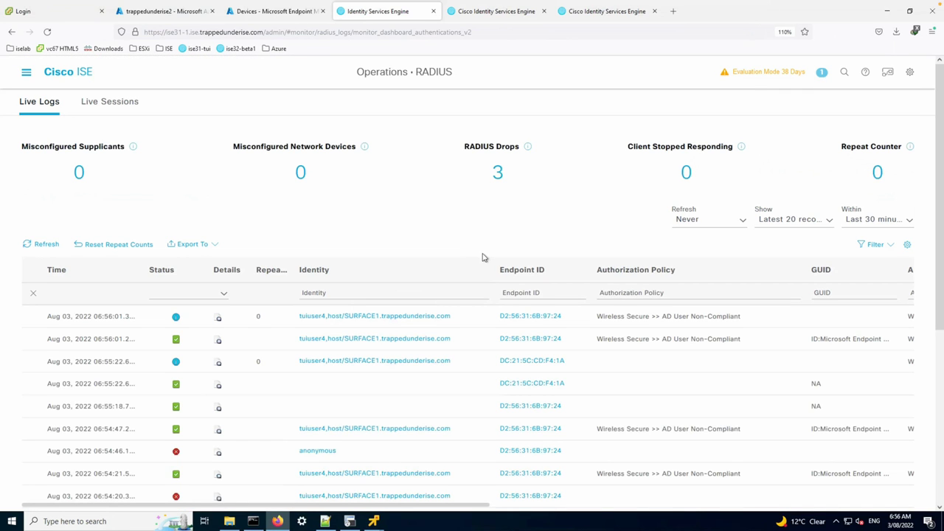
pyautogui.scroll(-2, 483, 258)
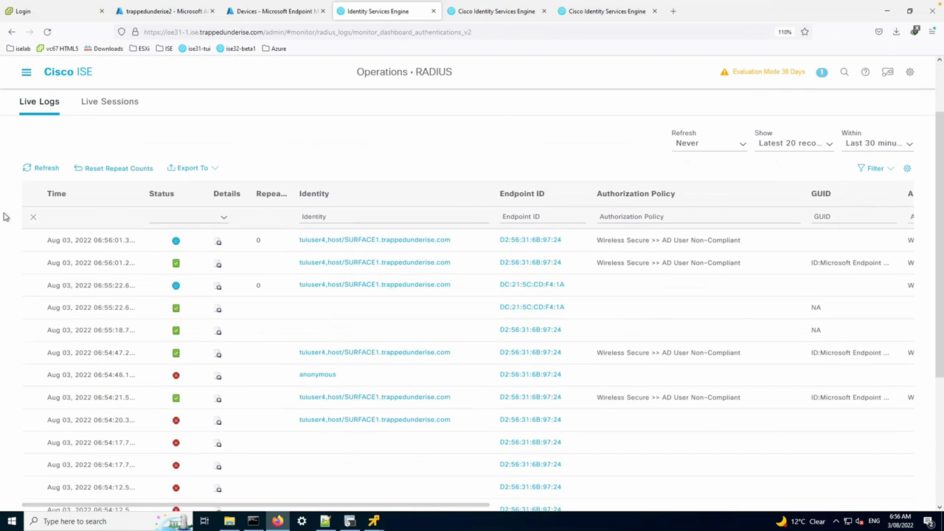
# Examine the authorization policy applied to the D2:56:31:6B:97:24 endpoint in the live sessions
pyautogui.click(109, 101)
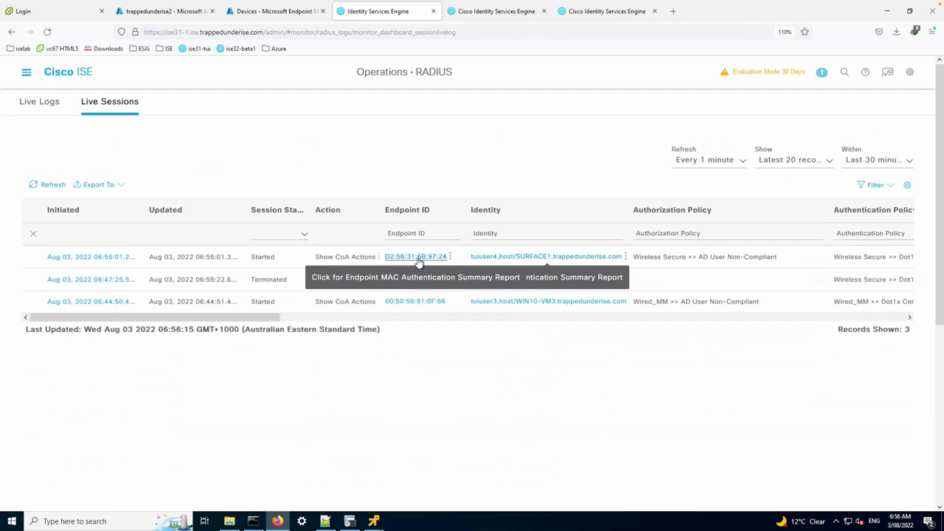
pyautogui.moveTo(789, 256); pyautogui.dragTo(679, 256)
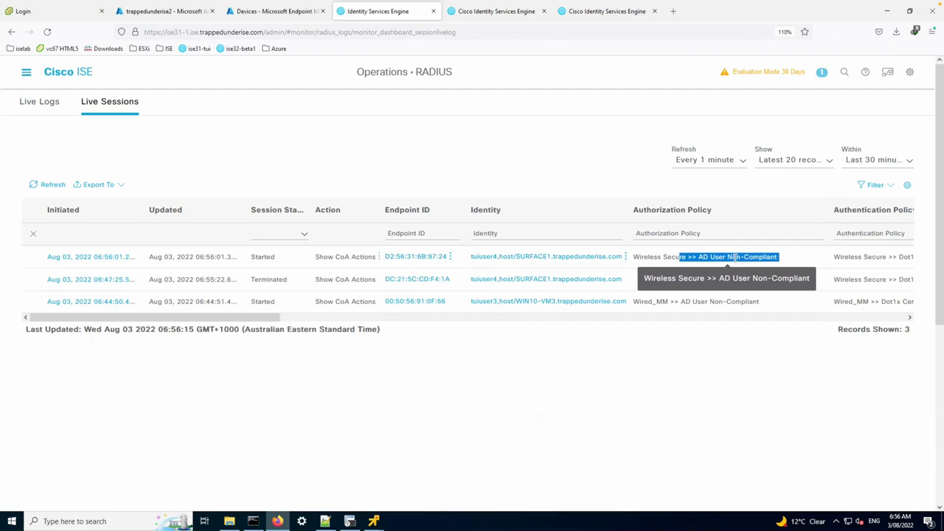
pyautogui.click(756, 257)
pyautogui.moveTo(793, 259); pyautogui.dragTo(679, 257)
pyautogui.click(698, 254)
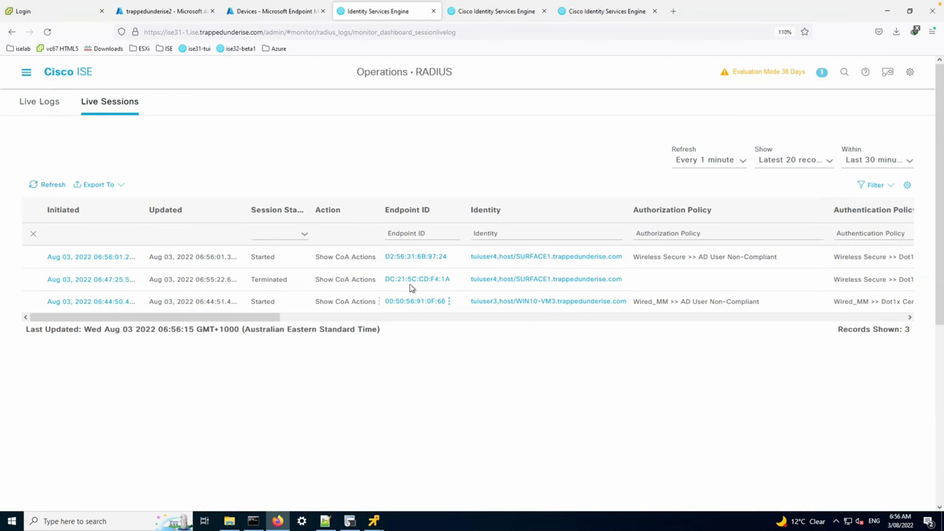
# Issue a session reauthentication CoA for endpoint D2:56:31:6B:97:24 and refresh the live sessions list
pyautogui.click(378, 260)
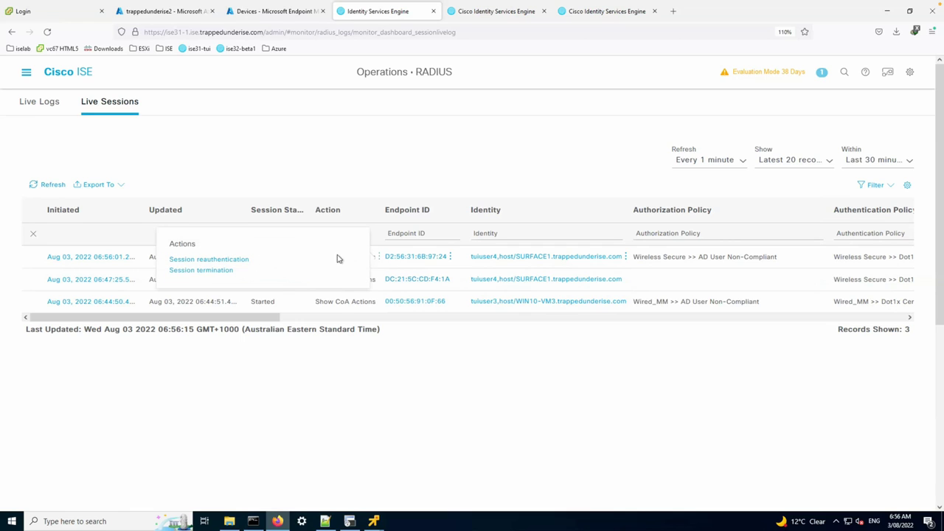
pyautogui.click(209, 259)
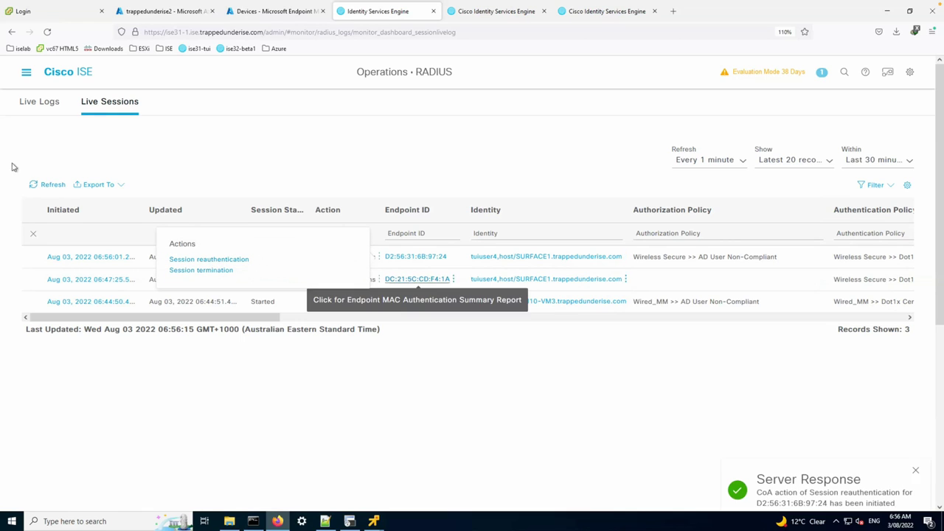
pyautogui.click(51, 185)
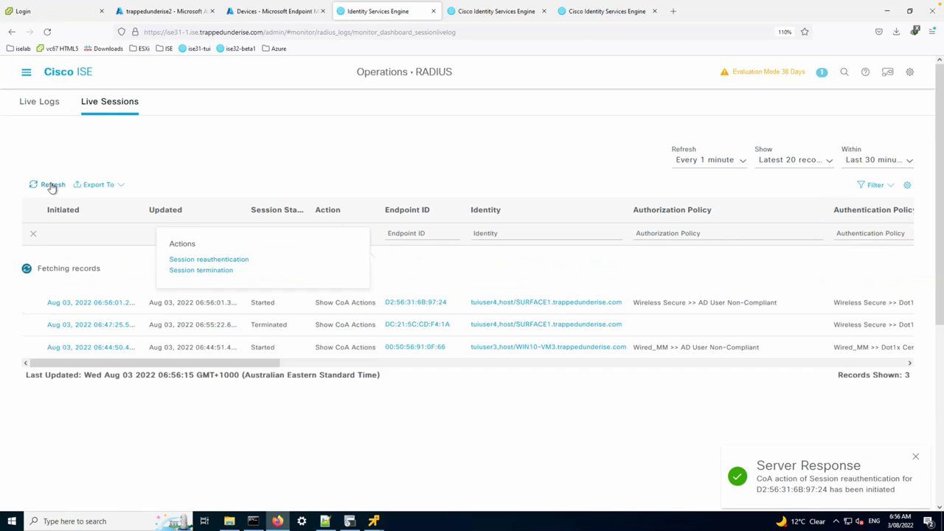
# Check the authorization policy on the latest D2:56:31:6B:97:24 entries in the RADIUS live logs and refresh the log list
pyautogui.click(41, 103)
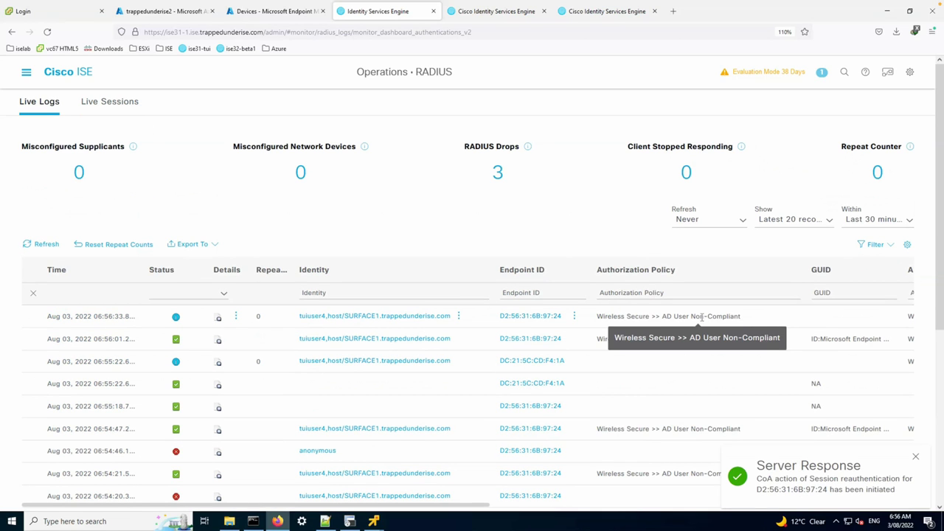
pyautogui.moveTo(742, 317); pyautogui.dragTo(673, 317)
pyautogui.click(711, 383)
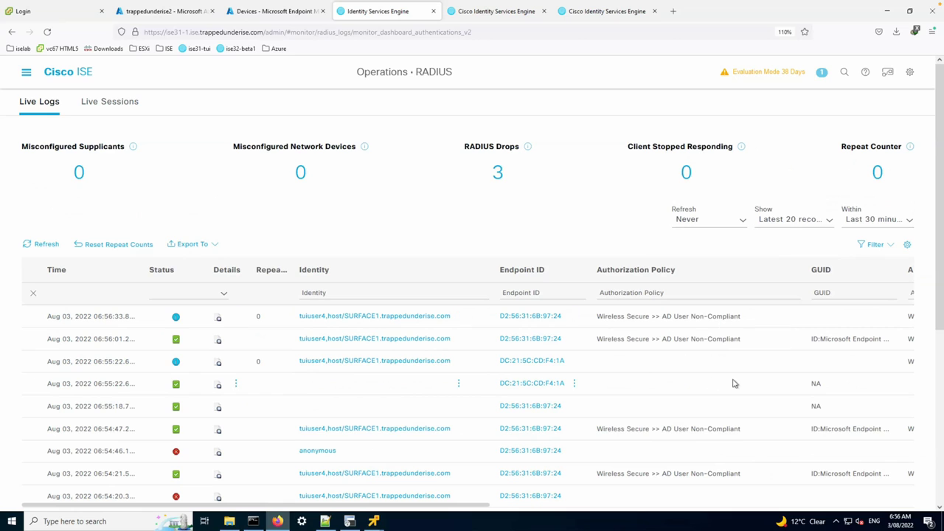
pyautogui.click(46, 247)
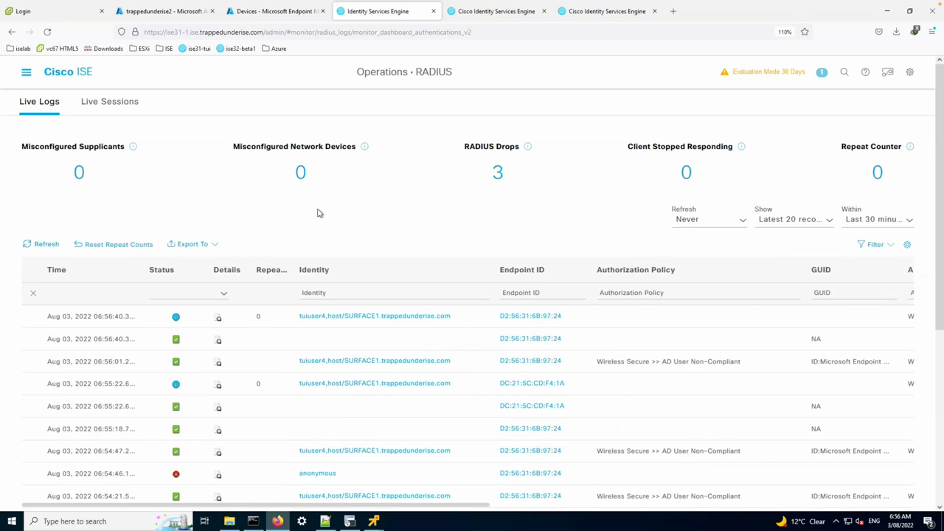
# Review the detailed report of the newest successful D2:56:31:6B:97:24 log entry, then close the report
pyautogui.click(219, 340)
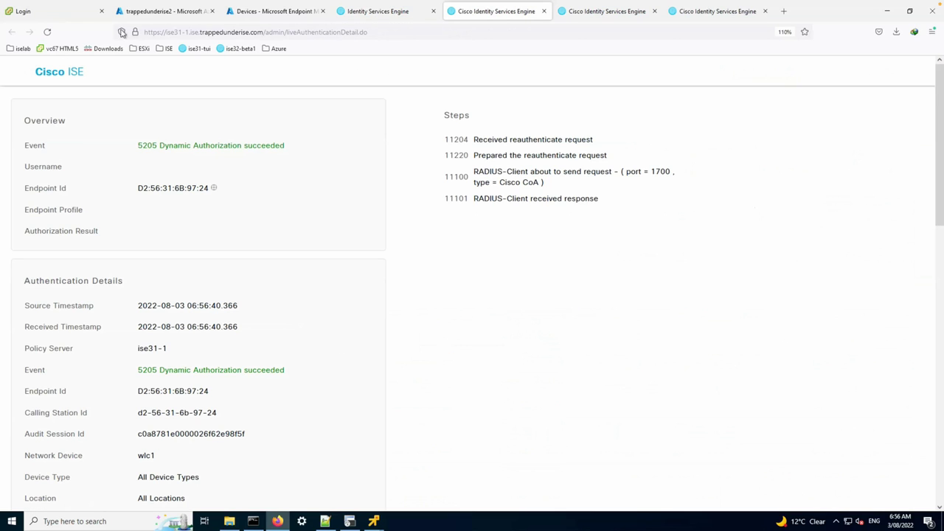
pyautogui.moveTo(410, 10)
pyautogui.click(540, 7)
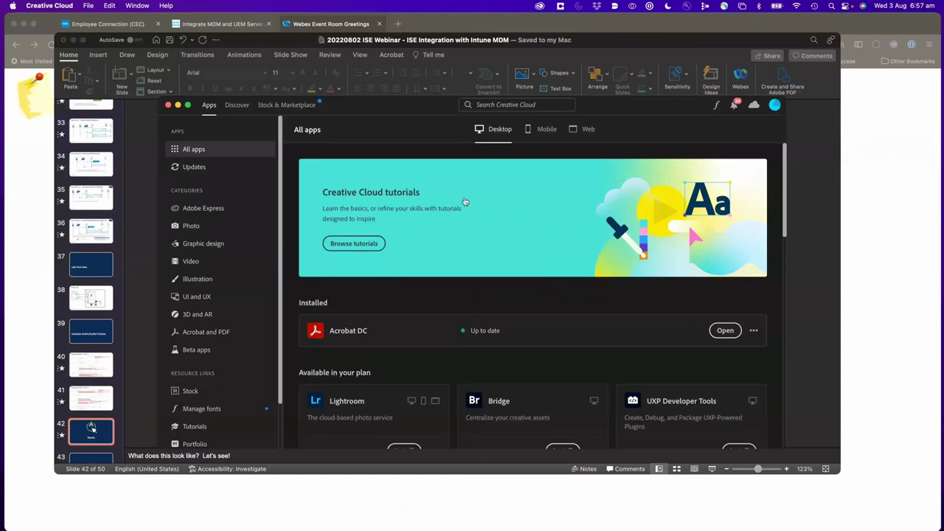
# Switch to the PowerPoint ISE webinar deck, start the slide show from the Demo slide, and advance to the Debug Log Example (external-mdm) slide
pyautogui.click(37, 224)
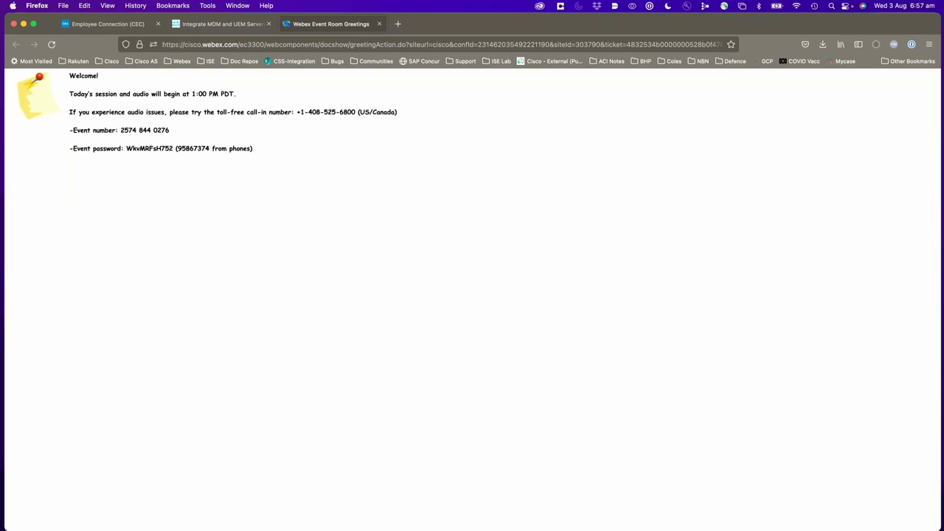
pyautogui.press('super+Tab')
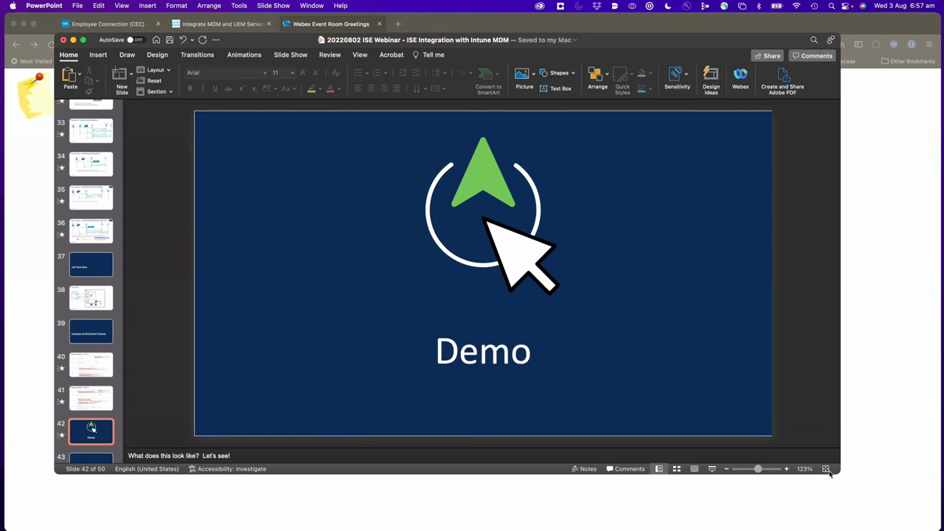
pyautogui.click(712, 470)
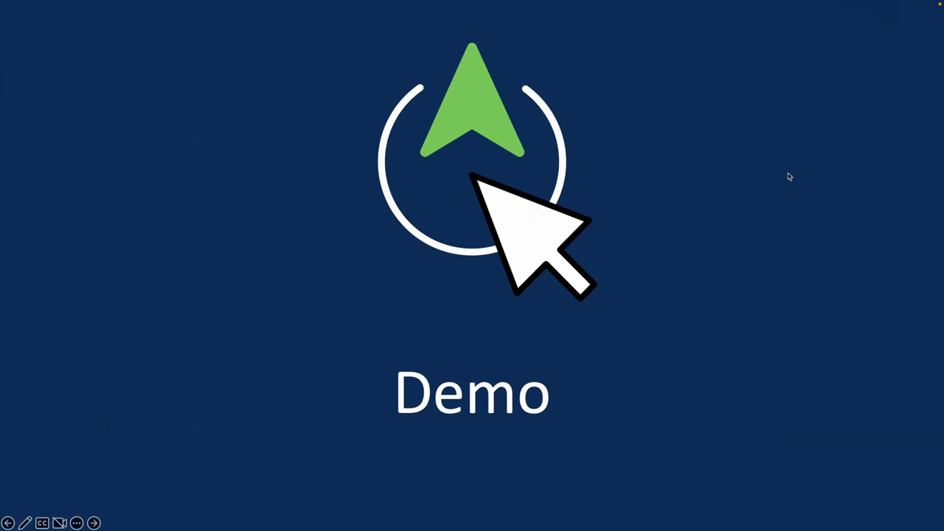
pyautogui.press('Right')
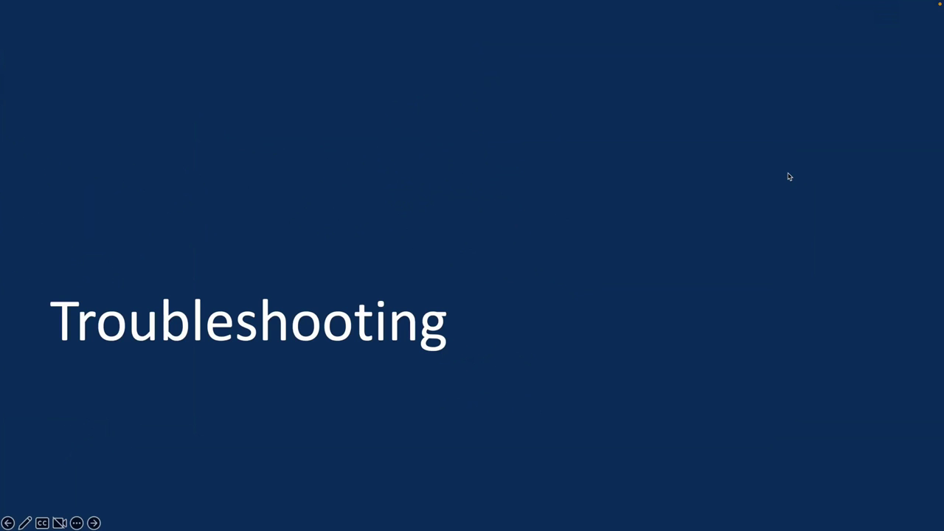
pyautogui.press('Right')
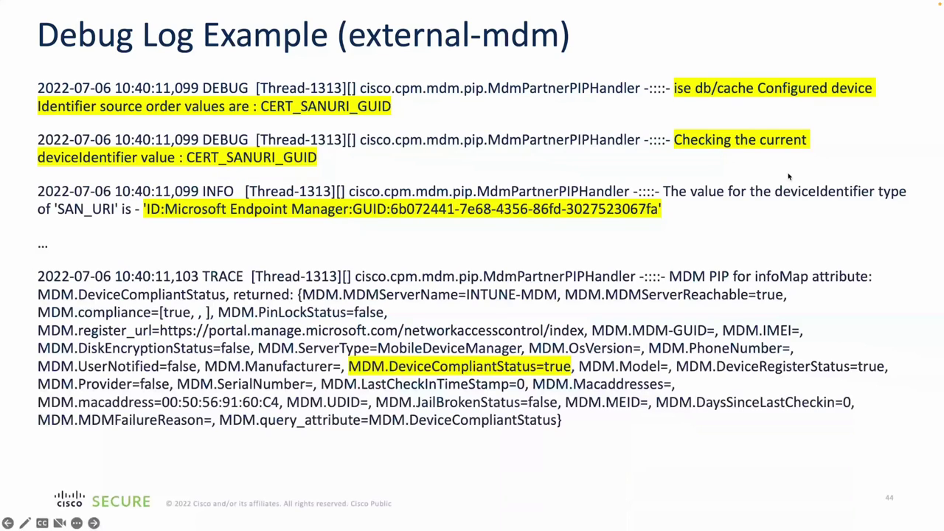